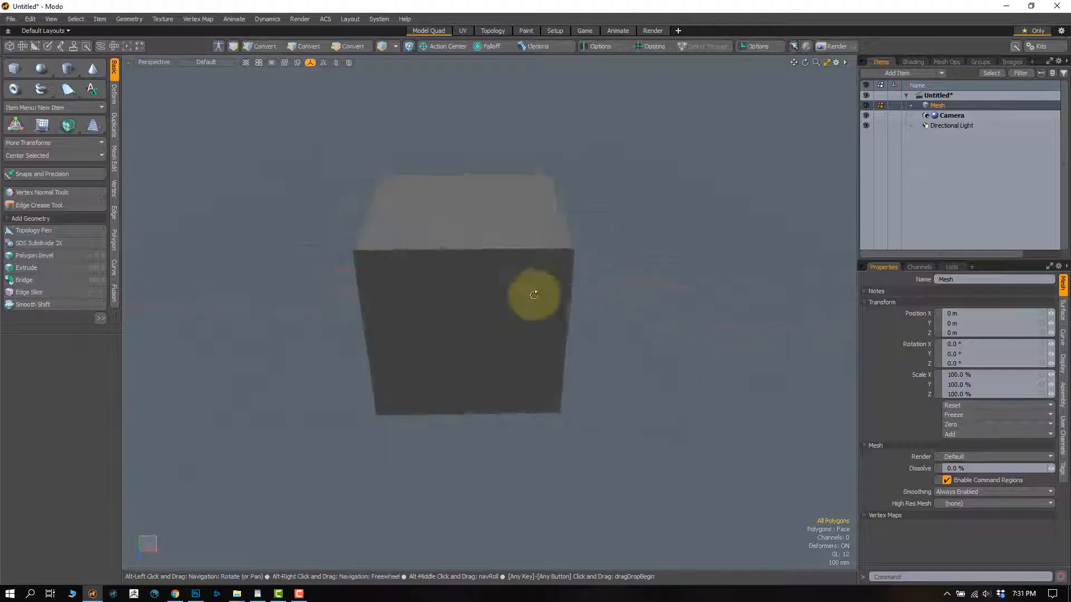
# Switch to item mode and move the cube's mesh item about -360 mm along X.
pyautogui.keyDown('alt'); pyautogui.keyDown('shift'); pyautogui.moveTo(459, 227); pyautogui.dragTo(476, 286); pyautogui.keyUp('shift'); pyautogui.keyUp('alt')
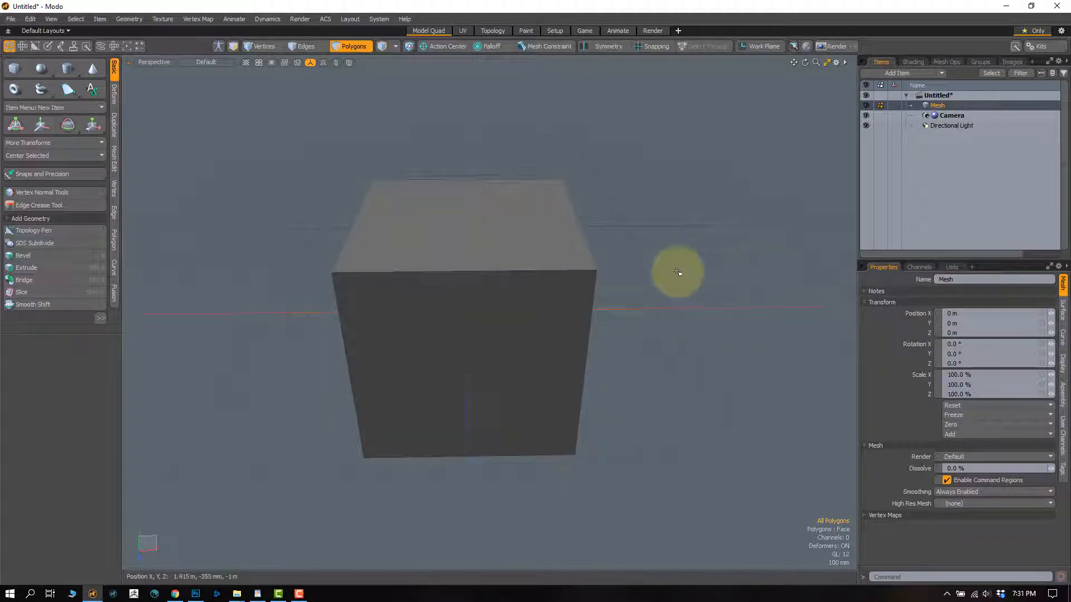
pyautogui.press('2')
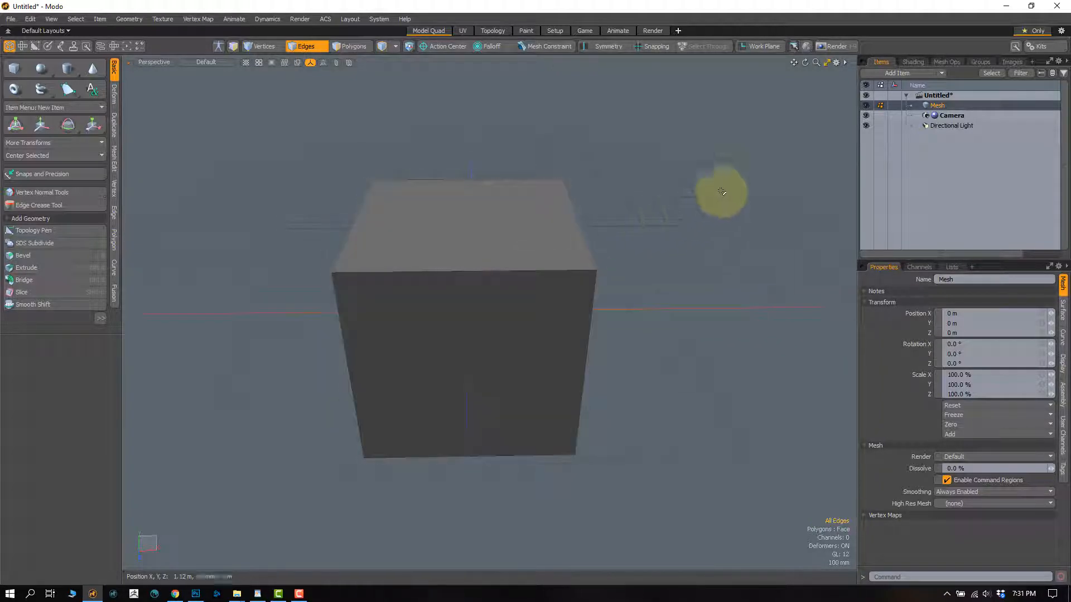
pyautogui.keyDown('alt'); pyautogui.moveTo(349, 185); pyautogui.dragTo(597, 300); pyautogui.keyUp('alt')
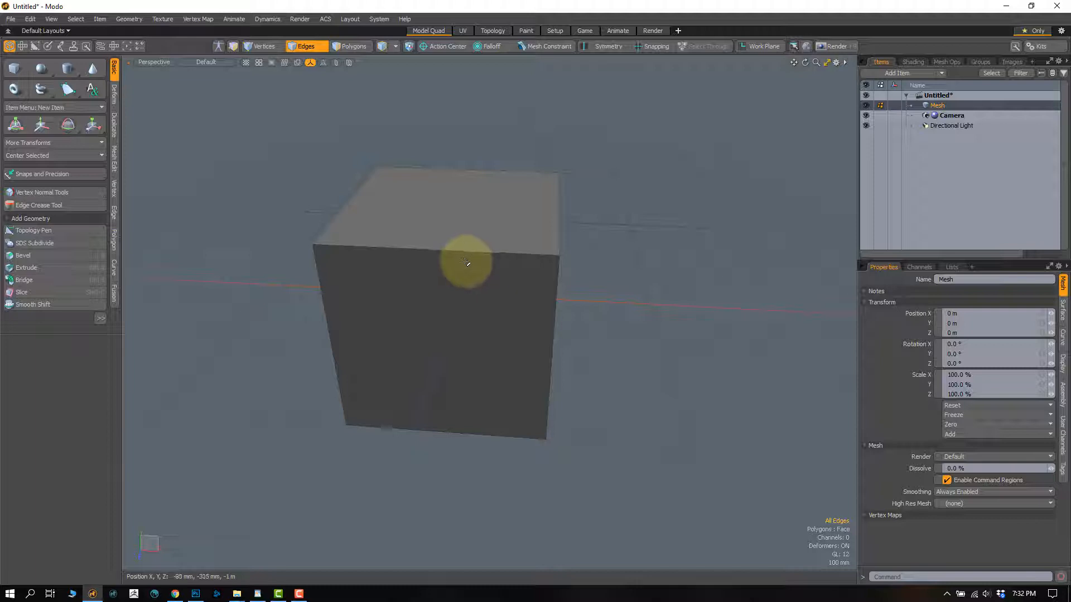
pyautogui.press('5')
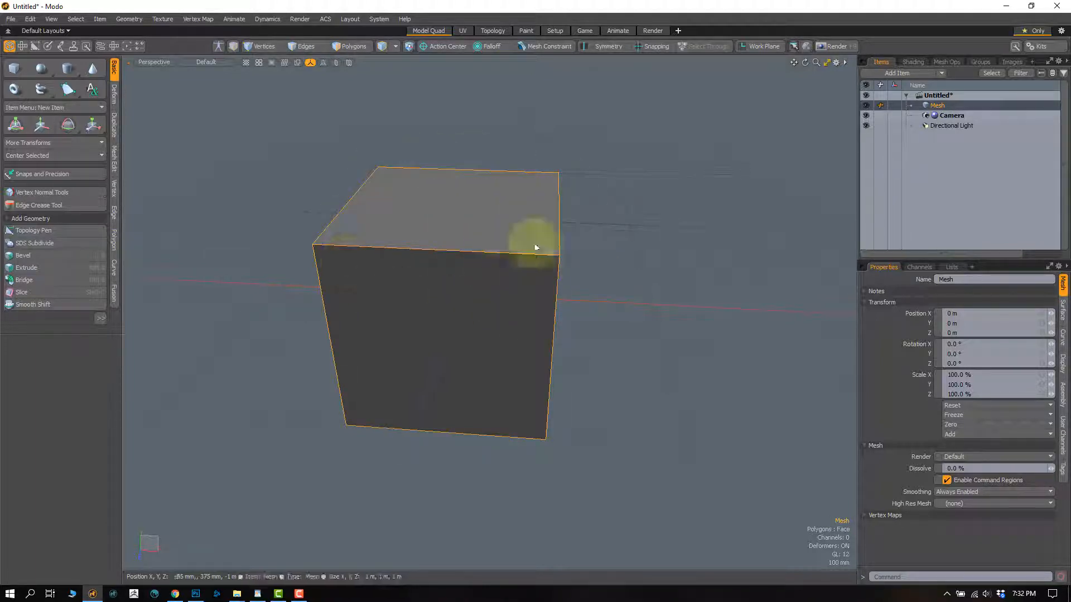
pyautogui.press('w')
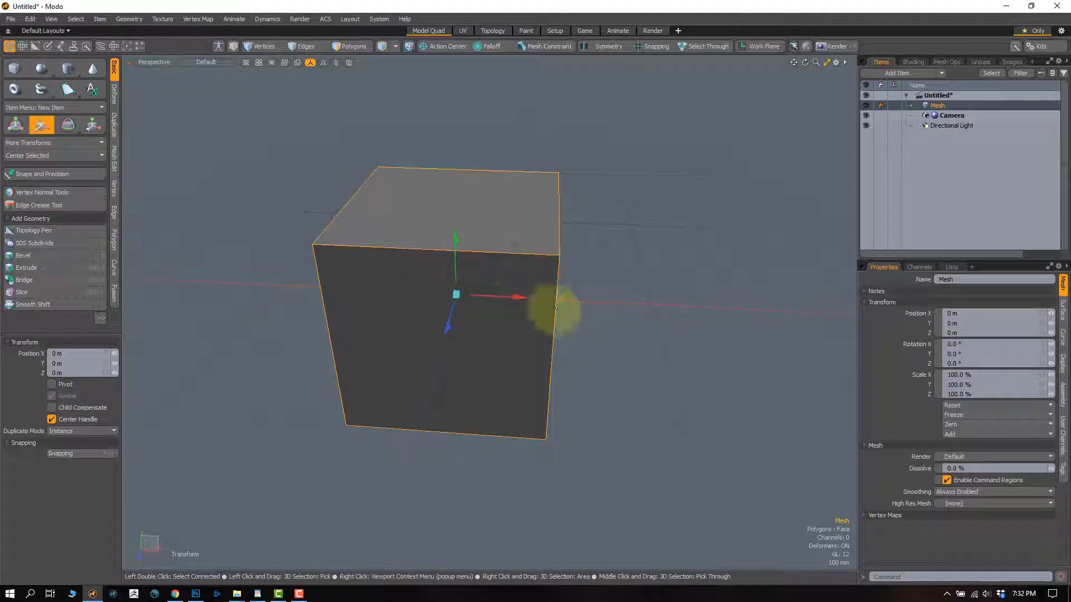
pyautogui.moveTo(517, 297); pyautogui.dragTo(446, 296)
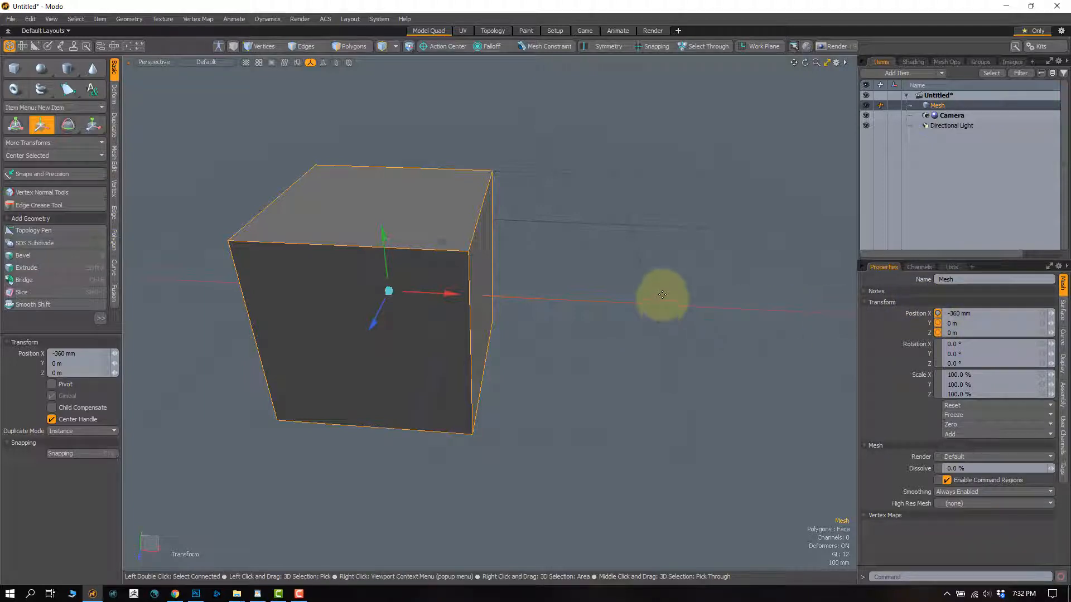
pyautogui.click(664, 294)
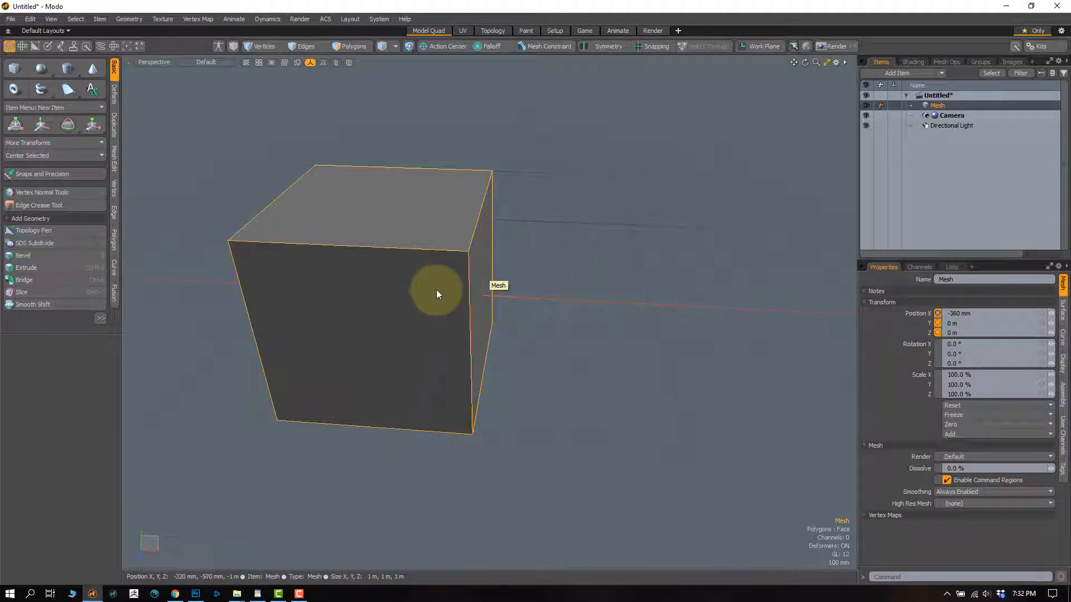
pyautogui.press('w')
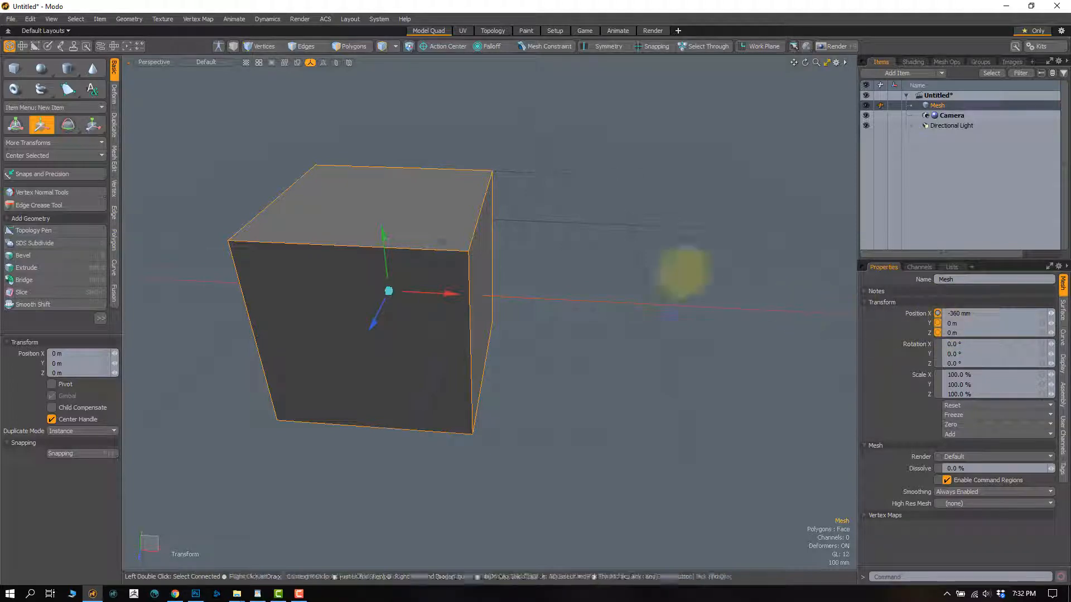
# Select all of the cube's polygons and move them about -275 mm along X.
pyautogui.press('3')
pyautogui.doubleClick(416, 306)
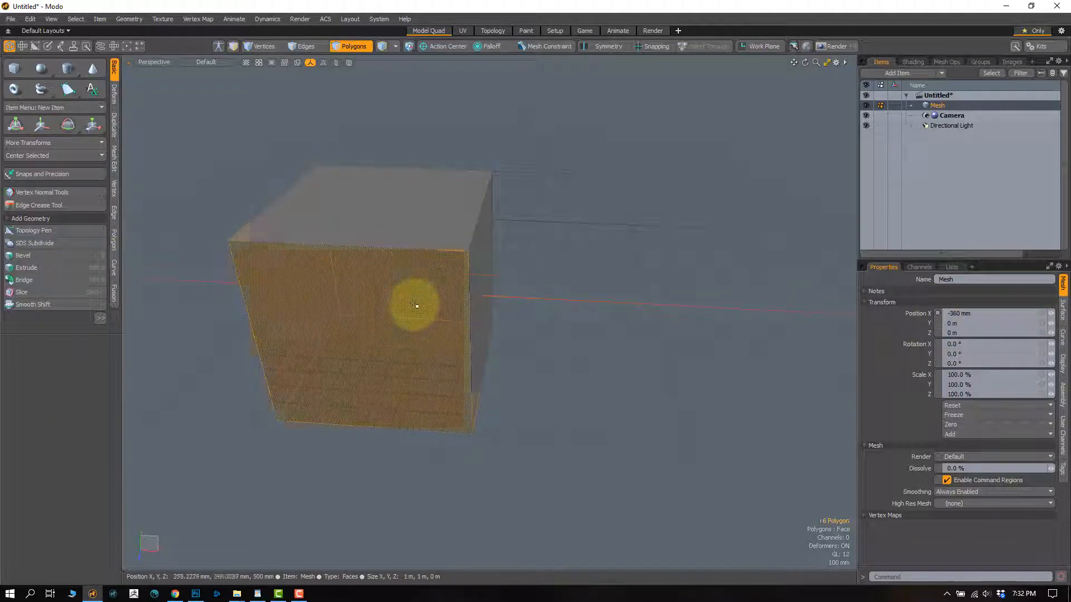
pyautogui.press('w')
pyautogui.moveTo(438, 298); pyautogui.dragTo(387, 297)
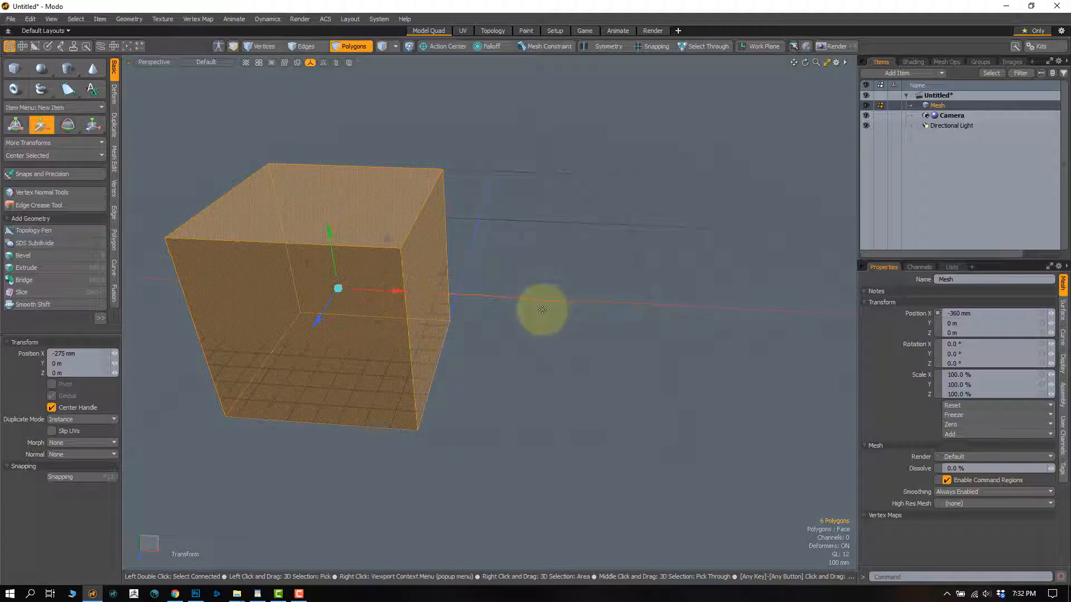
# Move the cube's polygons about another -1.06 m along X with a fresh Move operation, and drop the selection.
pyautogui.press('space')
pyautogui.press('w')
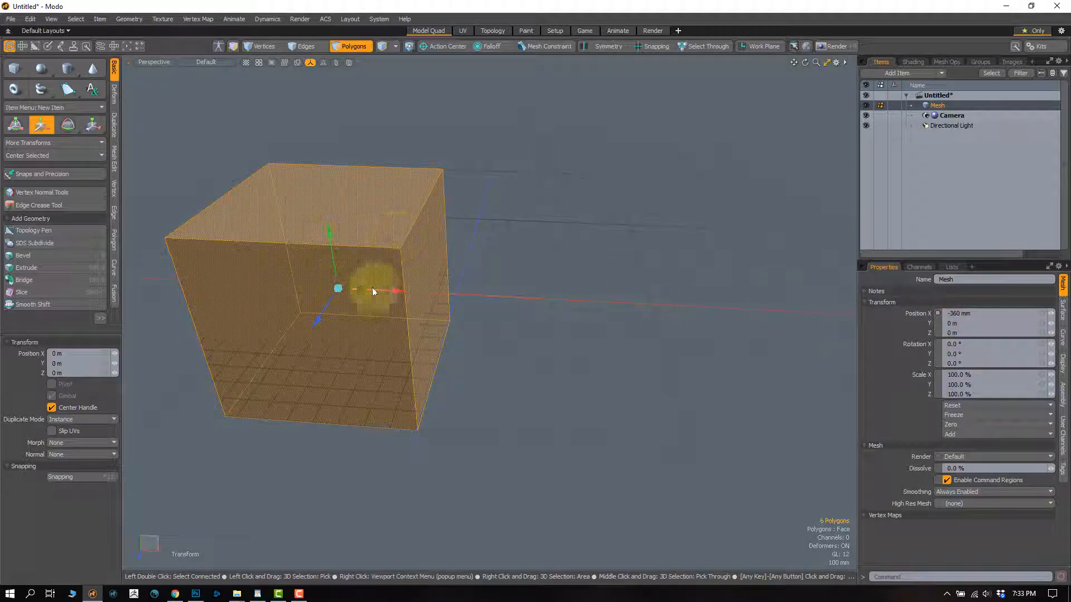
pyautogui.moveTo(408, 289); pyautogui.dragTo(183, 293)
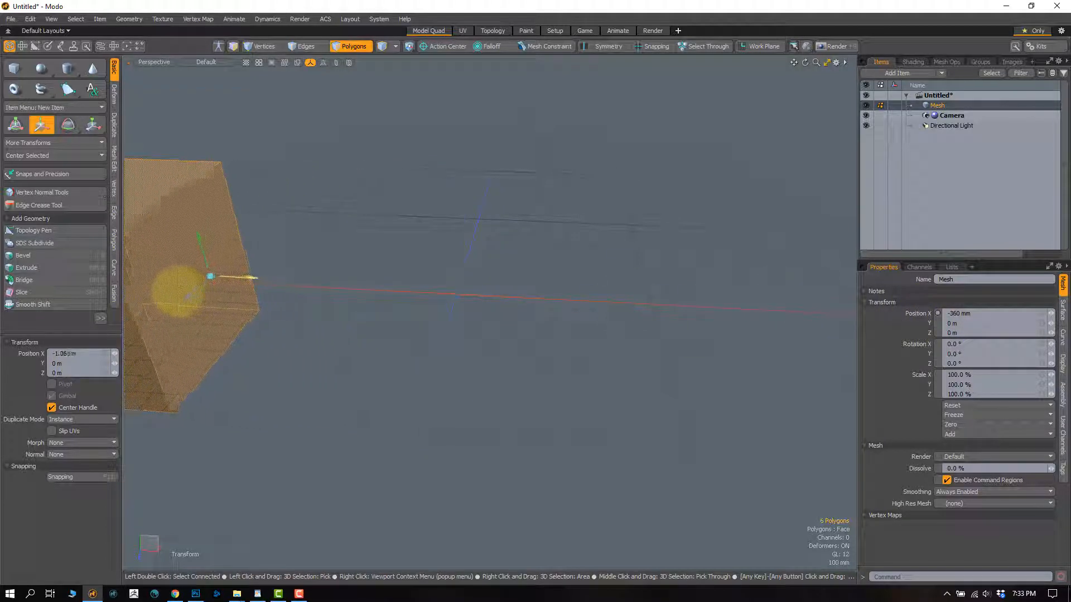
pyautogui.press('Escape')
pyautogui.press('Escape')
pyautogui.keyDown('alt'); pyautogui.keyDown('shift'); pyautogui.moveTo(318, 319); pyautogui.dragTo(438, 317); pyautogui.keyUp('shift'); pyautogui.keyUp('alt')
pyautogui.scroll(-1, 438, 317)
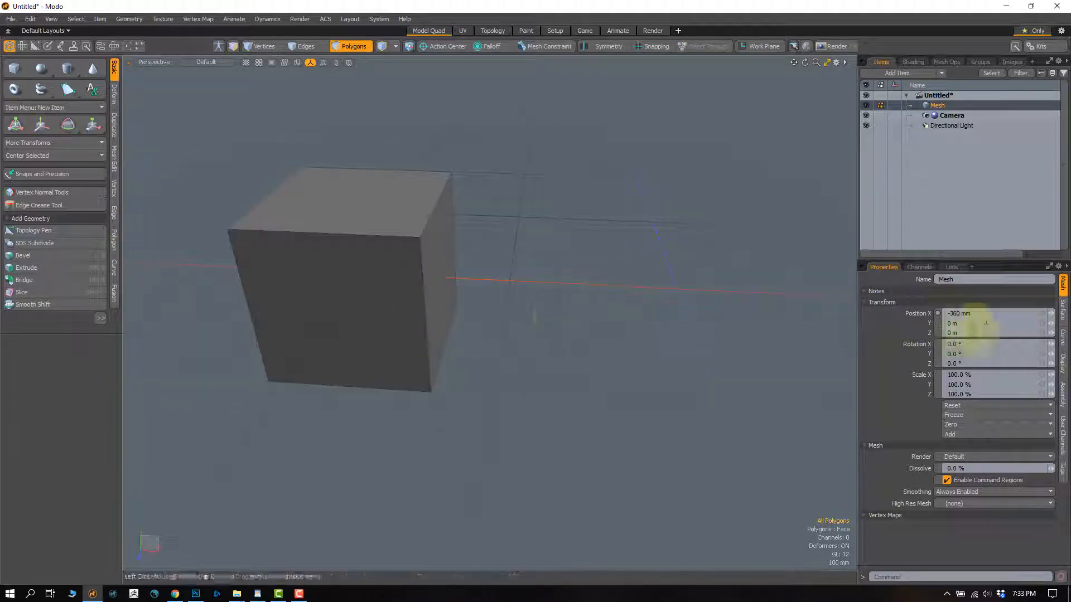
pyautogui.doubleClick(406, 291)
pyautogui.press('w')
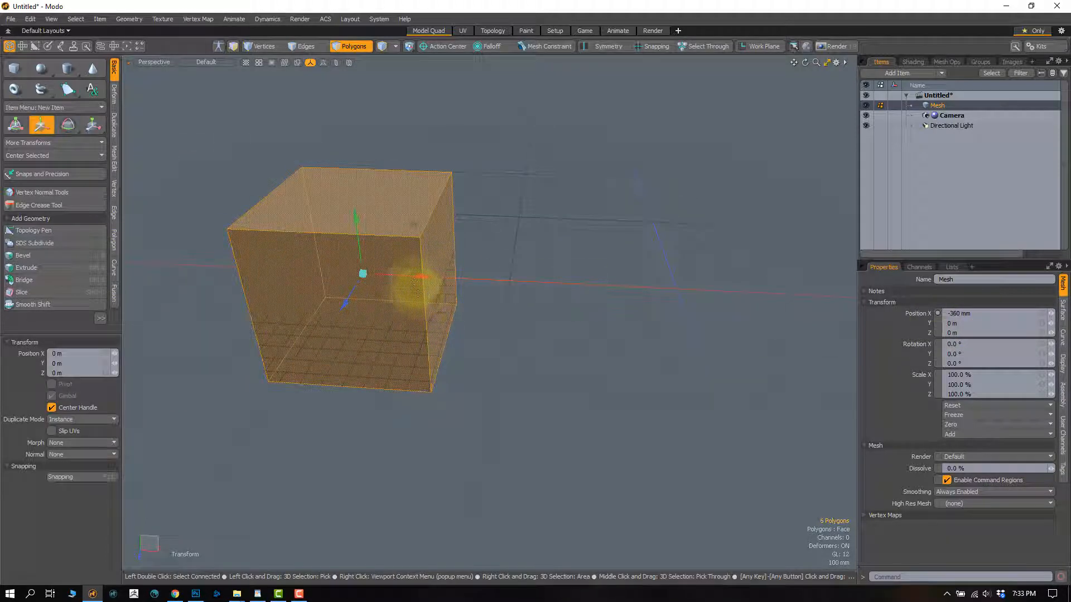
pyautogui.moveTo(414, 281); pyautogui.dragTo(385, 288)
pyautogui.hotkey('ctrl', 'z')
# Select all of the cube's vertices and move them about 1.435 m in X and 50 mm in Y.
pyautogui.scroll(-1, 404, 320)
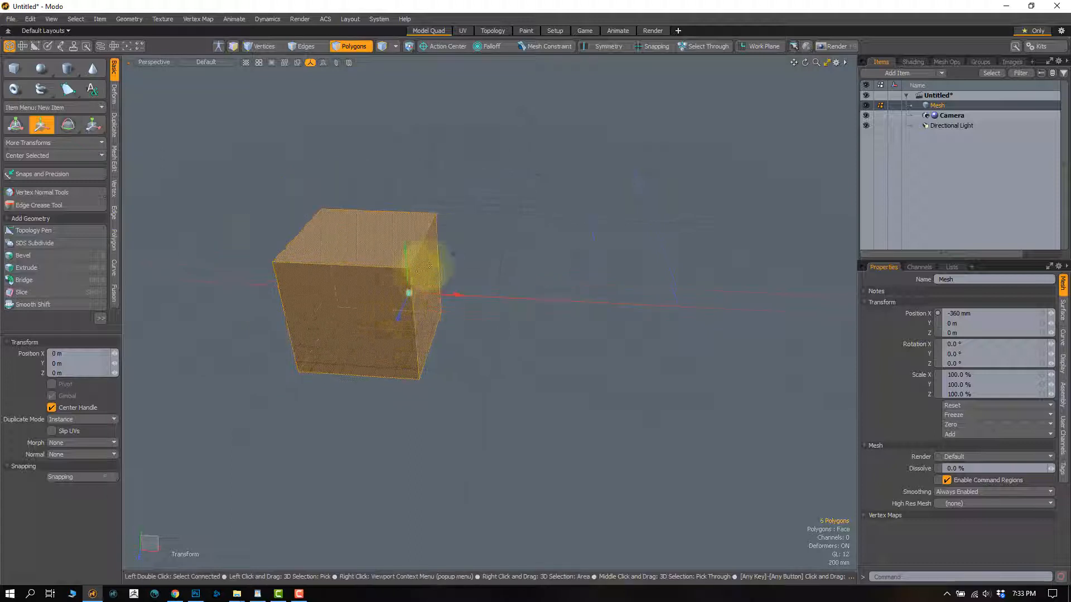
pyautogui.press('1')
pyautogui.moveTo(307, 151); pyautogui.dragTo(479, 291, button='right')
pyautogui.press('w')
pyautogui.keyDown('alt'); pyautogui.moveTo(421, 314); pyautogui.dragTo(420, 303); pyautogui.keyUp('alt')
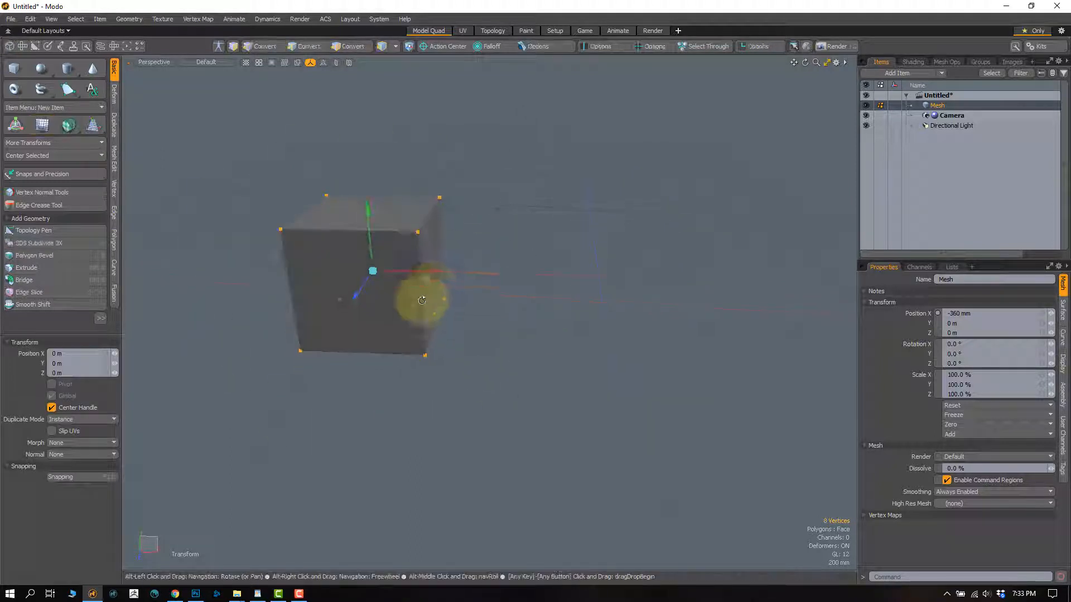
pyautogui.moveTo(420, 222)
pyautogui.mouseDown()
pyautogui.moveTo(593, 182)
pyautogui.moveTo(590, 230)
pyautogui.mouseUp()
pyautogui.keyDown('alt'); pyautogui.keyDown('shift'); pyautogui.moveTo(585, 270); pyautogui.dragTo(536, 256); pyautogui.keyUp('shift'); pyautogui.keyUp('alt')
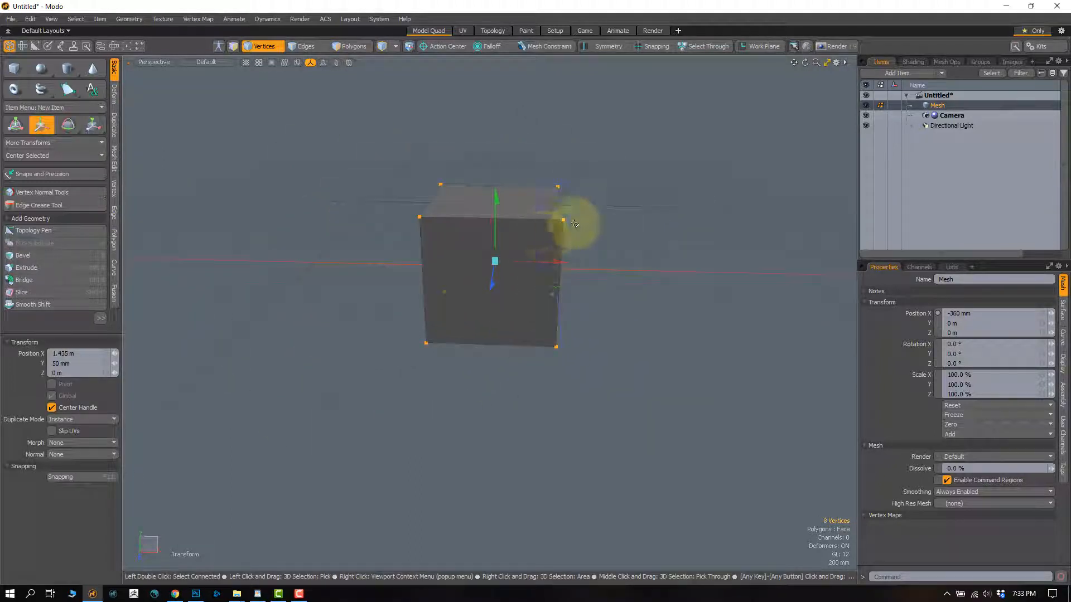
# Try moving all of the cube's edges about -1.3 m in X and -185 mm in Y.
pyautogui.press('2')
pyautogui.moveTo(581, 140)
pyautogui.mouseDown(button='right')
pyautogui.moveTo(456, 436)
pyautogui.moveTo(593, 251)
pyautogui.mouseUp(button='right')
pyautogui.press('w')
pyautogui.moveTo(561, 212)
pyautogui.mouseDown()
pyautogui.moveTo(440, 242)
pyautogui.moveTo(447, 225)
pyautogui.mouseUp()
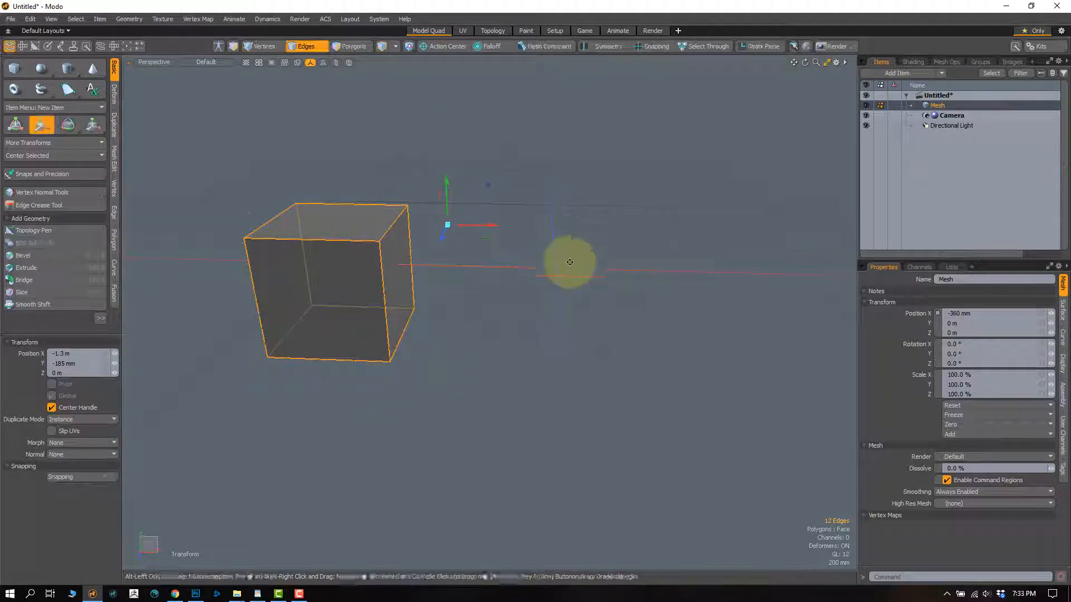
pyautogui.keyDown('alt'); pyautogui.keyDown('shift'); pyautogui.moveTo(568, 263); pyautogui.dragTo(512, 269); pyautogui.keyUp('shift'); pyautogui.keyUp('alt')
pyautogui.press('Escape')
pyautogui.moveTo(497, 375)
pyautogui.mouseDown(button='right')
pyautogui.moveTo(541, 162)
pyautogui.moveTo(485, 454)
pyautogui.moveTo(498, 381)
pyautogui.moveTo(490, 316)
pyautogui.mouseUp(button='right')
pyautogui.moveTo(318, 233)
pyautogui.mouseDown(button='right')
pyautogui.moveTo(215, 440)
pyautogui.moveTo(429, 257)
pyautogui.mouseUp(button='right')
pyautogui.press('Escape')
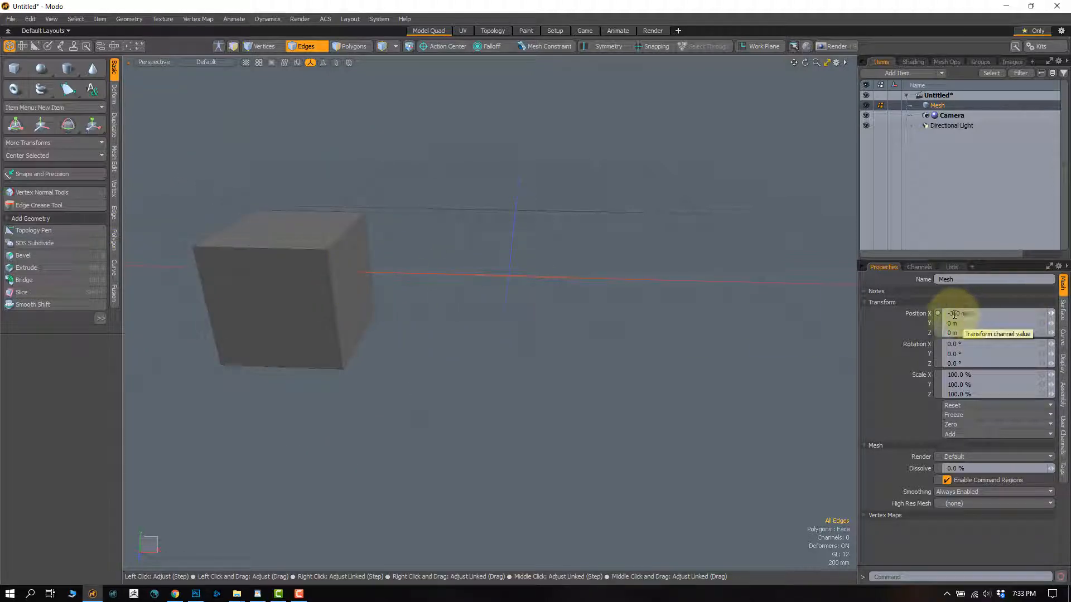
# Undo the edge move and the edge selections made on the cube.
pyautogui.hotkey('ctrl', 'z')
pyautogui.hotkey('ctrl', 'z')
pyautogui.hotkey('ctrl', 'z')
pyautogui.hotkey('ctrl', 'z')
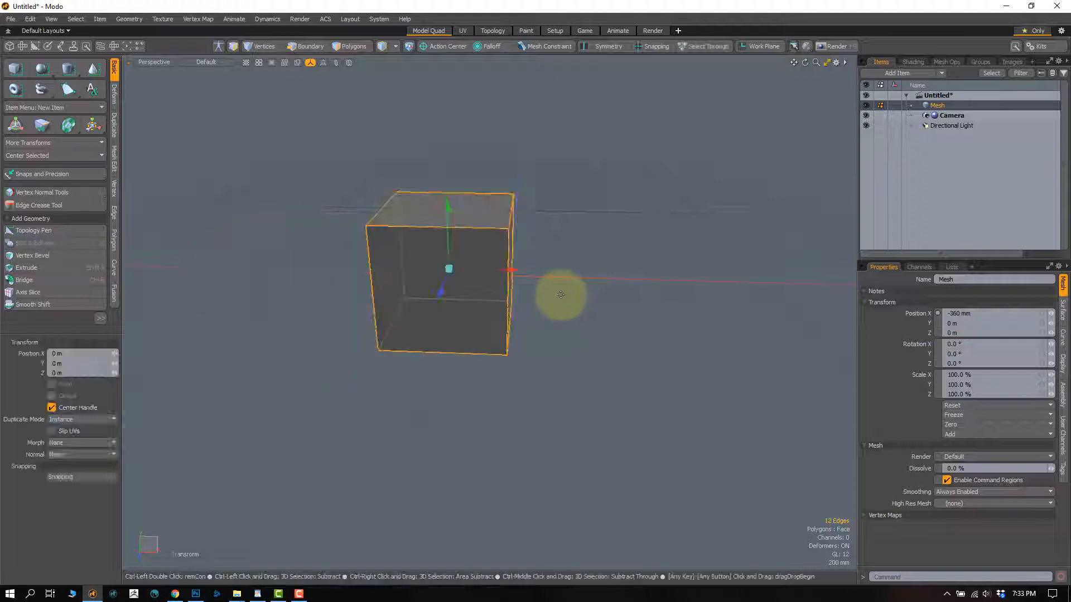
pyautogui.hotkey('ctrl', 'z')
pyautogui.hotkey('ctrl', 'z')
# Examine the cube in the viewport and the mesh item's X position value.
pyautogui.keyDown('alt'); pyautogui.moveTo(559, 297); pyautogui.dragTo(545, 308); pyautogui.keyUp('alt')
pyautogui.scroll(3, 545, 304)
pyautogui.keyDown('alt'); pyautogui.keyDown('shift'); pyautogui.moveTo(549, 271); pyautogui.dragTo(557, 219); pyautogui.keyUp('shift'); pyautogui.keyUp('alt')
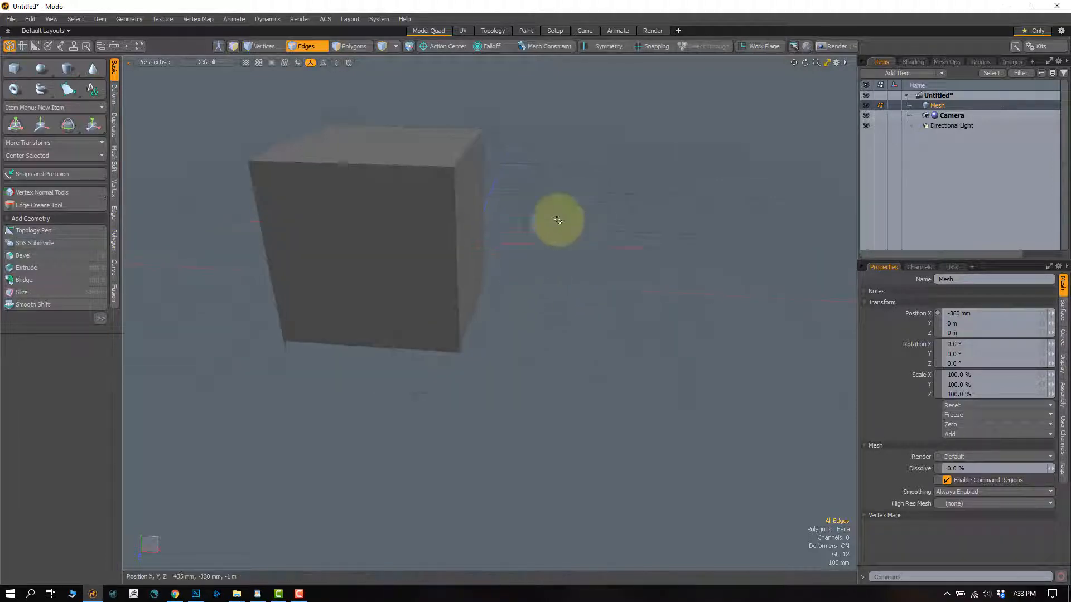
pyautogui.scroll(1, 542, 298)
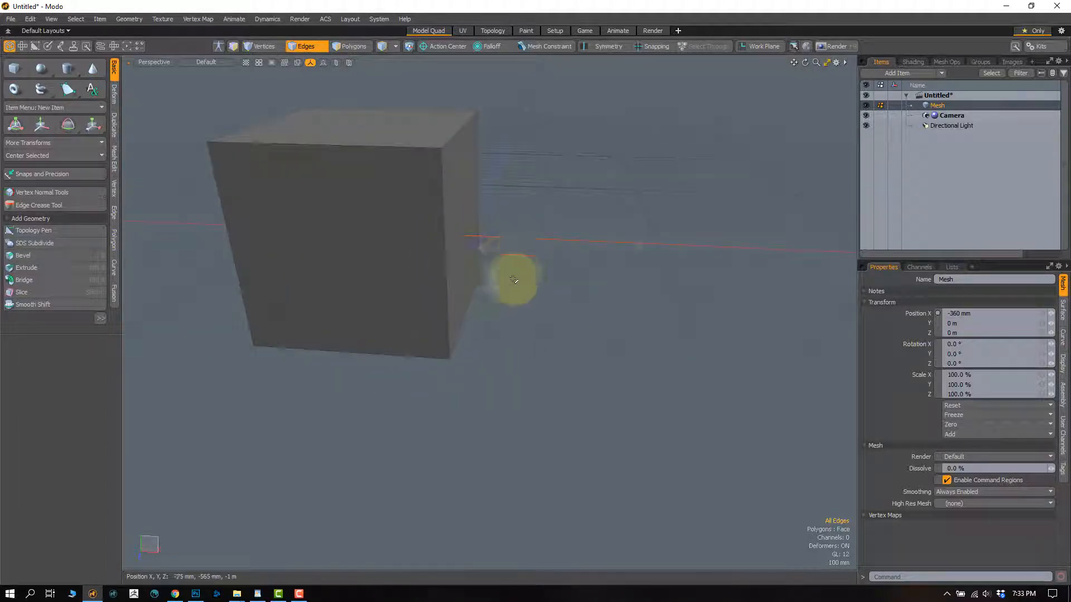
pyautogui.click(983, 313)
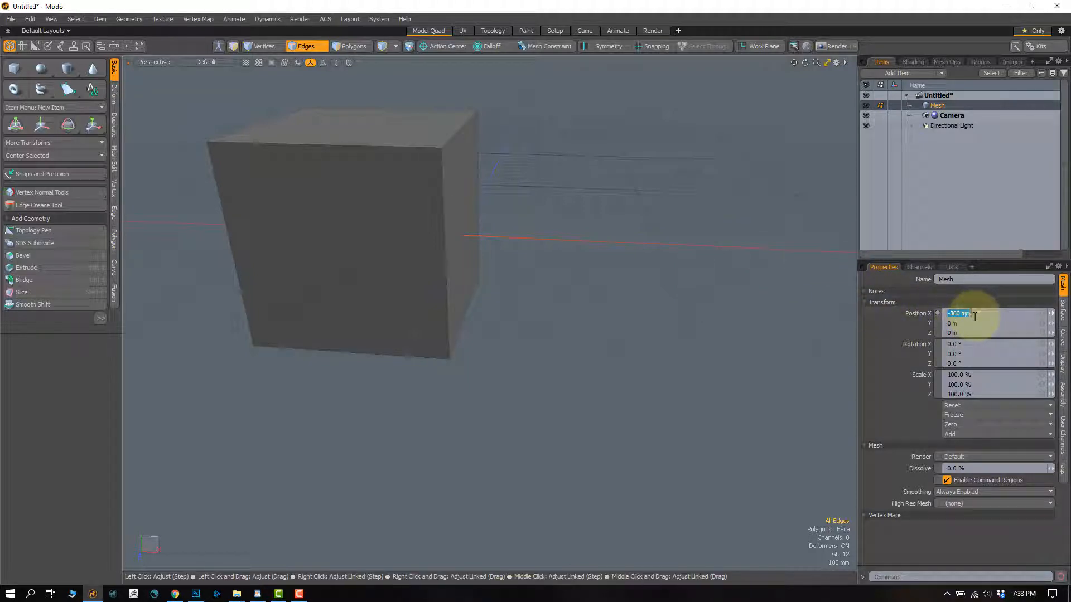
pyautogui.scroll(-3, 502, 288)
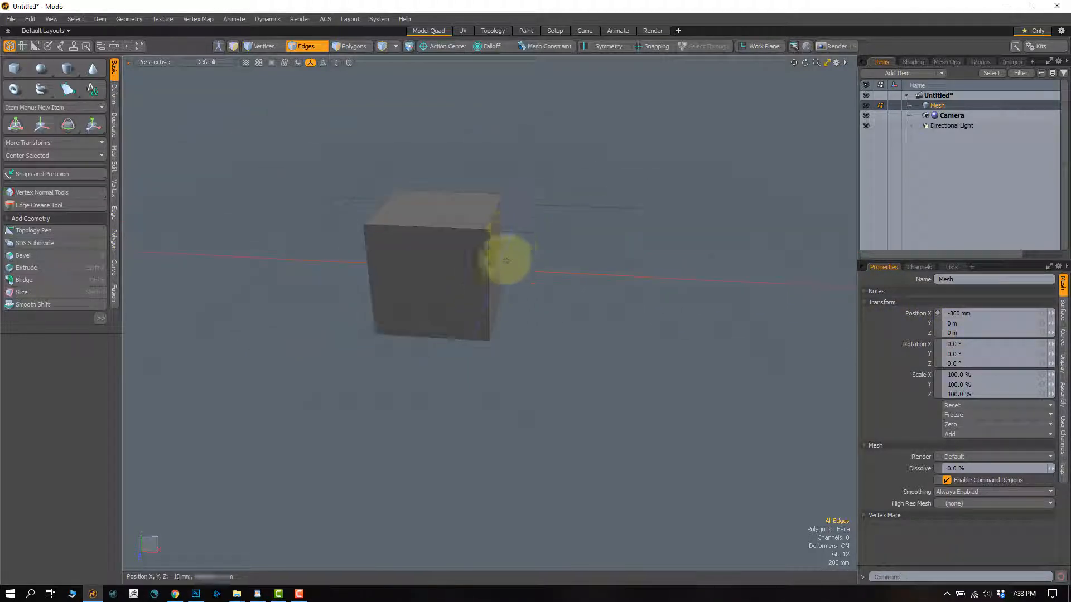
# Select all of the cube's polygons, center them on X with Center Selected, and drop the selection.
pyautogui.press('3')
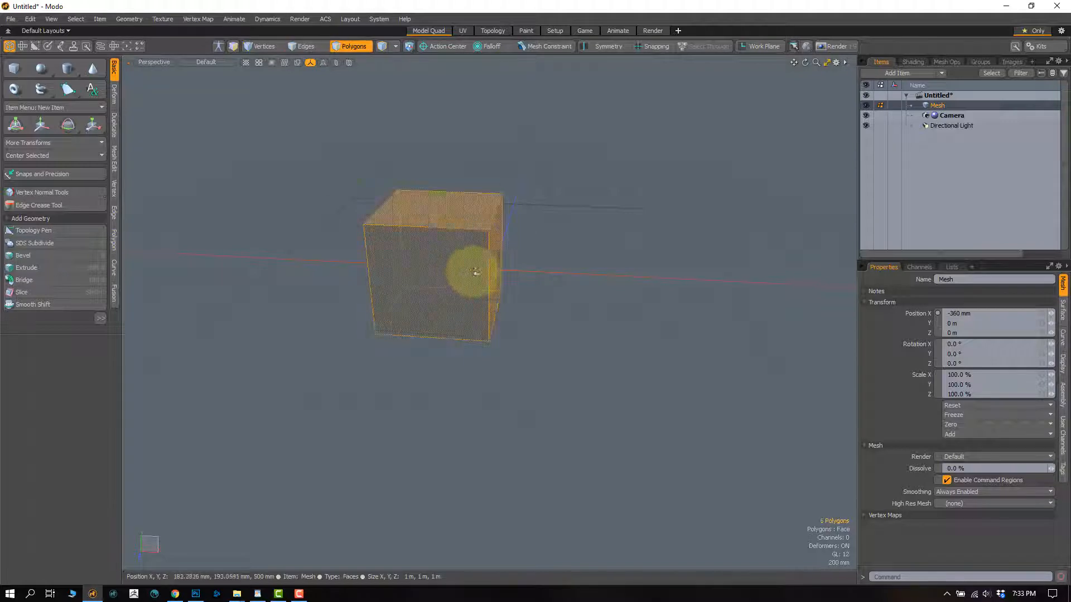
pyautogui.keyDown('alt'); pyautogui.moveTo(574, 299); pyautogui.dragTo(531, 312); pyautogui.keyUp('alt')
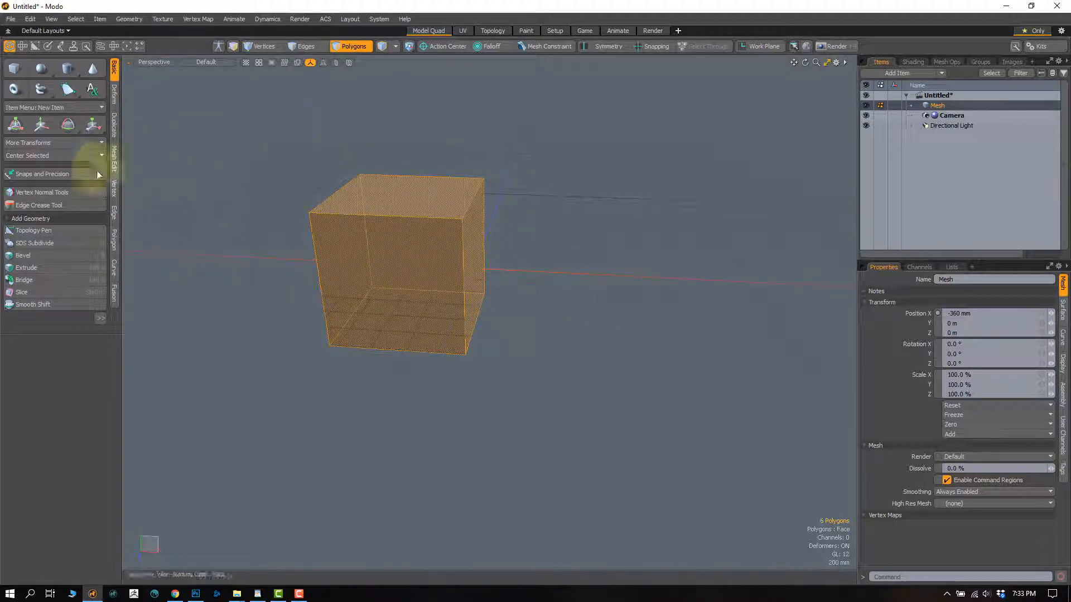
pyautogui.moveTo(577, 267)
pyautogui.mouseDown(button='right')
pyautogui.moveTo(538, 220)
pyautogui.moveTo(223, 194)
pyautogui.moveTo(614, 311)
pyautogui.moveTo(574, 262)
pyautogui.mouseUp(button='right')
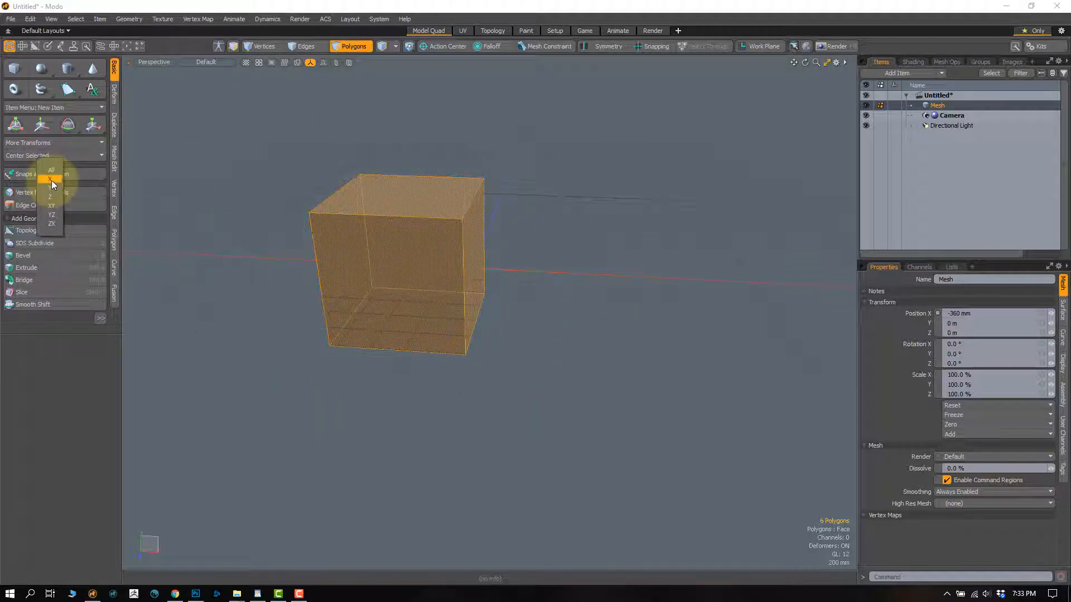
pyautogui.click(51, 179)
pyautogui.moveTo(455, 271)
pyautogui.keyDown('alt'); pyautogui.mouseDown()
pyautogui.moveTo(472, 259)
pyautogui.moveTo(460, 237)
pyautogui.moveTo(418, 251)
pyautogui.moveTo(462, 249)
pyautogui.moveTo(473, 263)
pyautogui.mouseUp(); pyautogui.keyUp('alt')
pyautogui.click(351, 263)
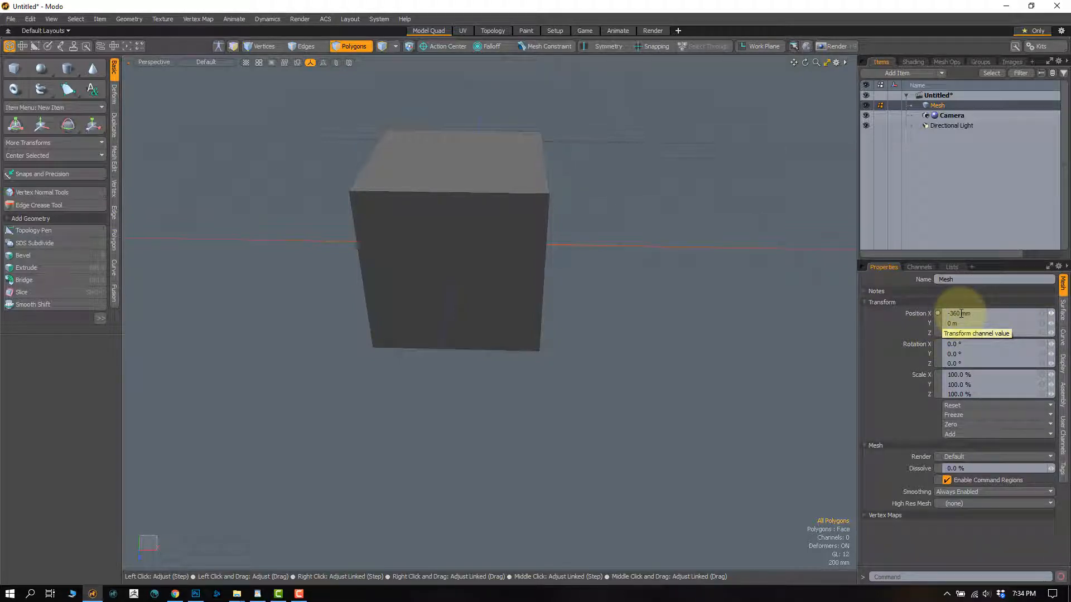
# Try setting the mesh item's X position to 0, and undo the change.
pyautogui.moveTo(961, 313); pyautogui.dragTo(888, 303)
pyautogui.write('0')
pyautogui.press('Return')
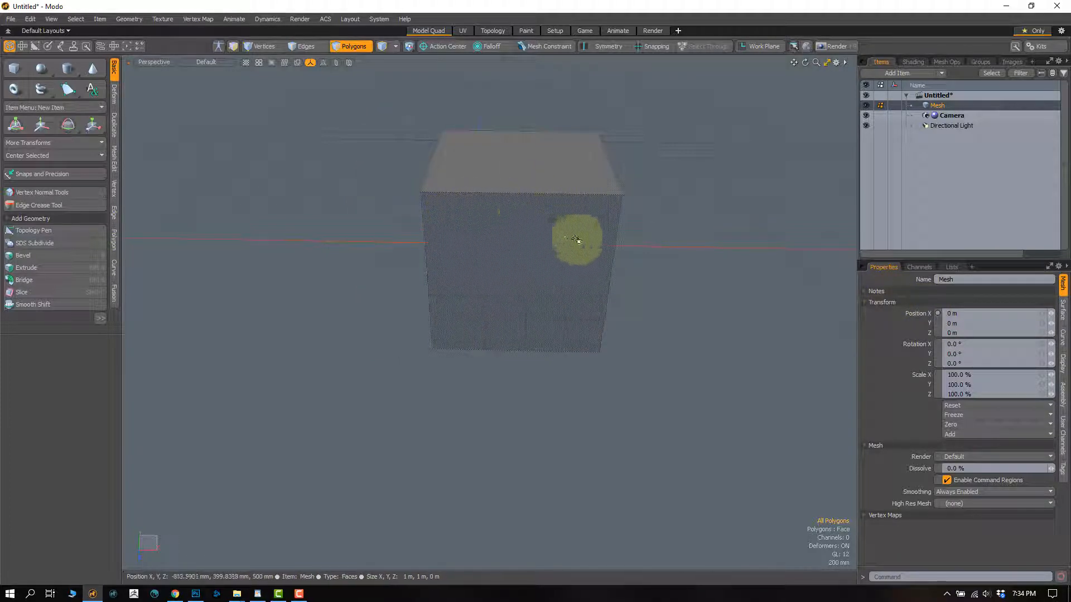
pyautogui.hotkey('ctrl', 'z')
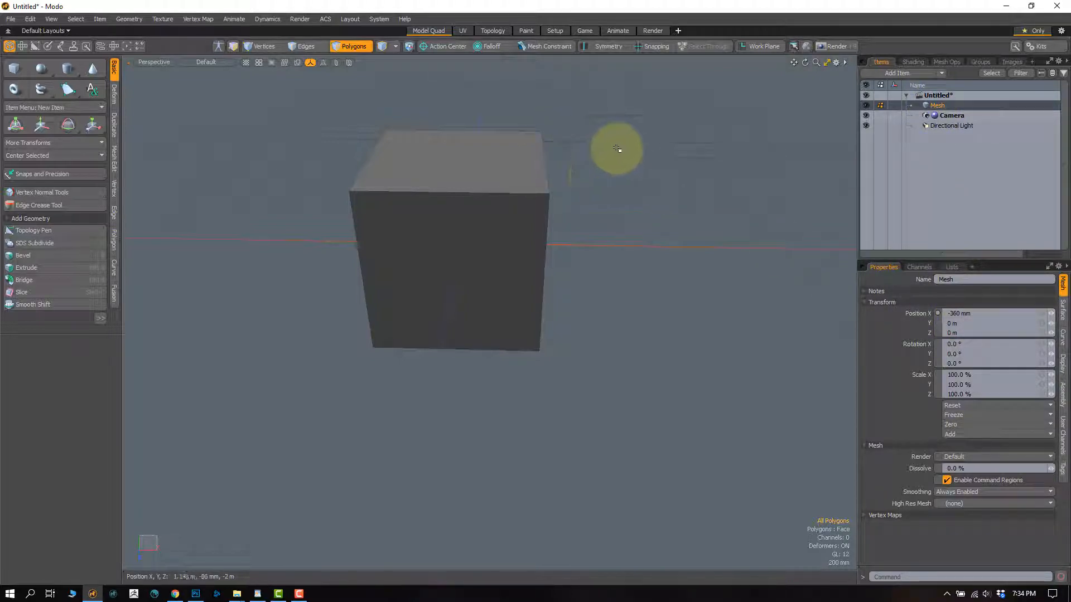
# Copy all of the cube's polygons into a new mesh item, and select the original mesh item for comparison.
pyautogui.moveTo(598, 142)
pyautogui.mouseDown(button='right')
pyautogui.moveTo(361, 74)
pyautogui.moveTo(575, 406)
pyautogui.moveTo(668, 229)
pyautogui.mouseUp(button='right')
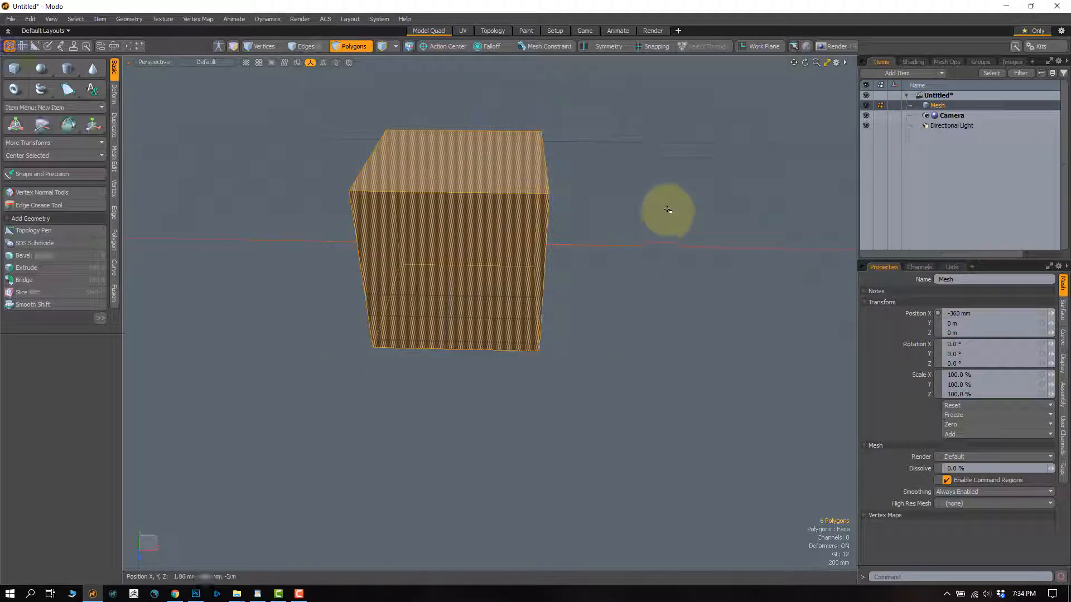
pyautogui.press('n')
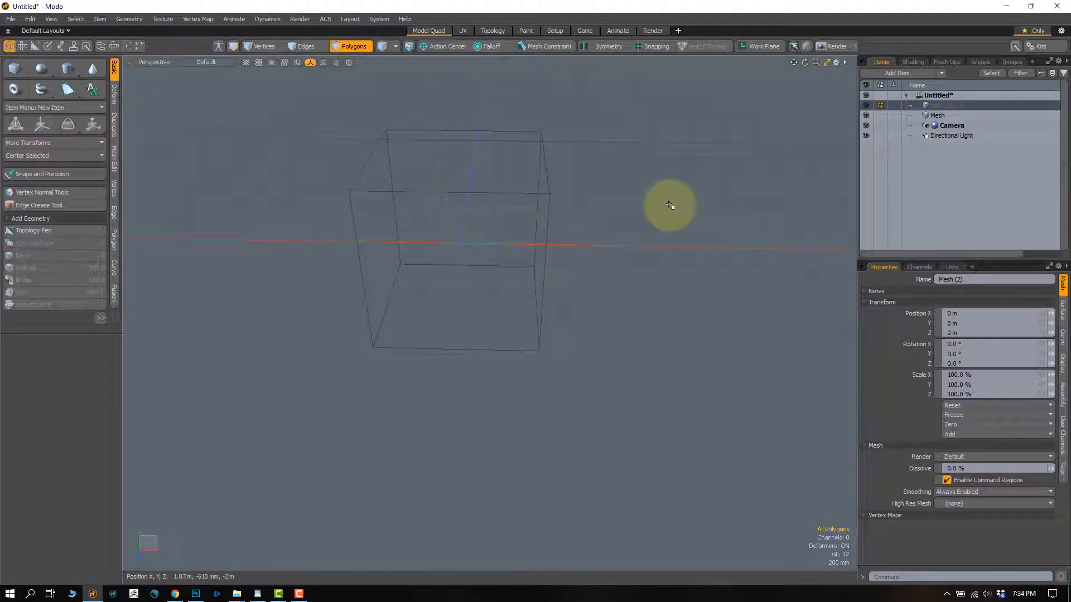
pyautogui.hotkey('ctrl', 'v')
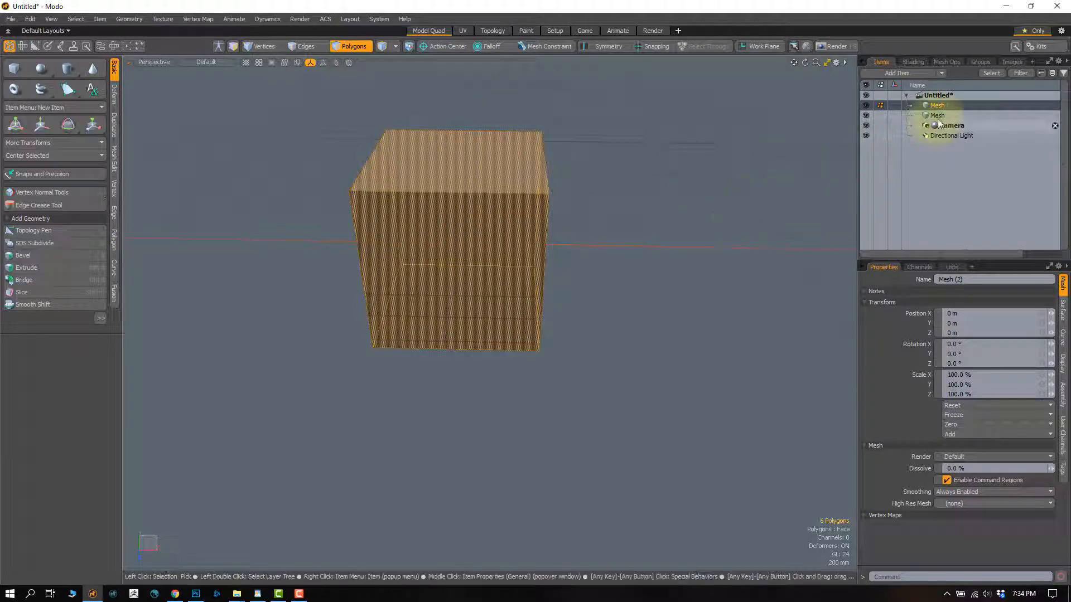
pyautogui.click(943, 115)
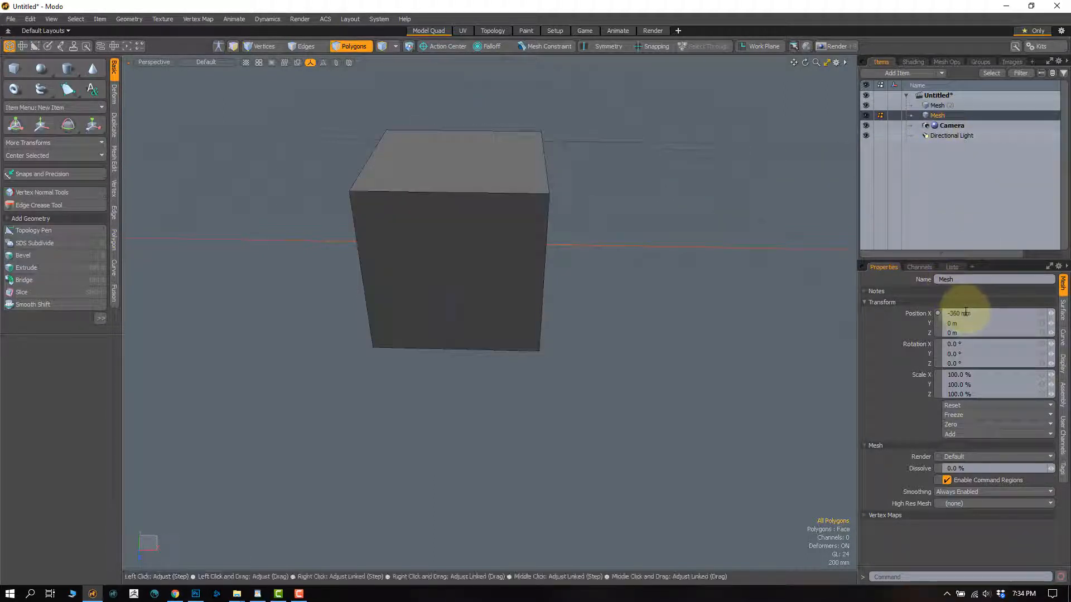
pyautogui.click(865, 107)
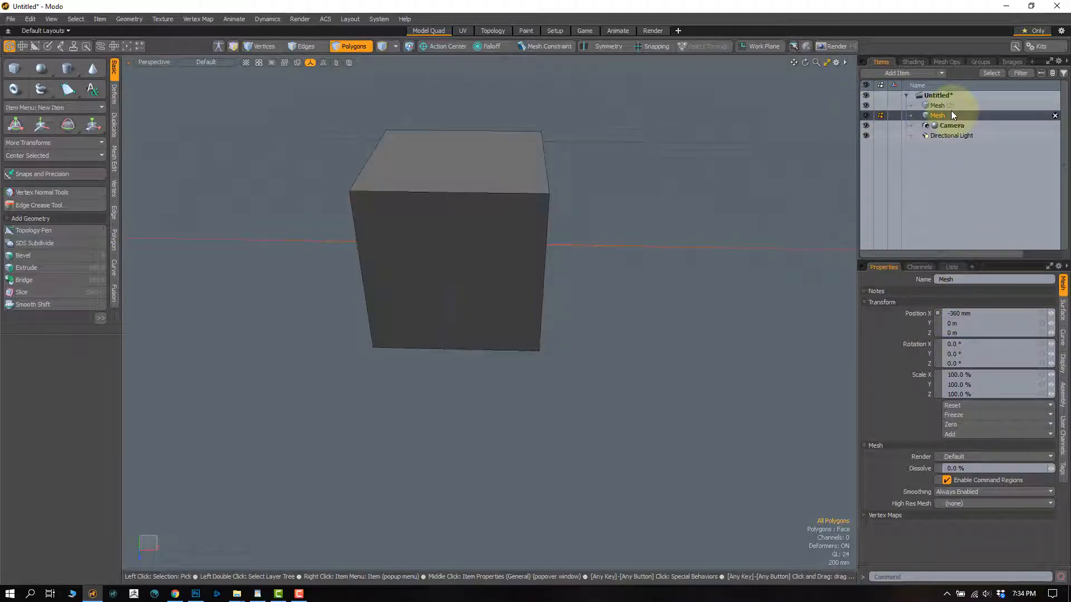
# Delete the original mesh item, and select the remaining copied mesh as an item.
pyautogui.click(1053, 117)
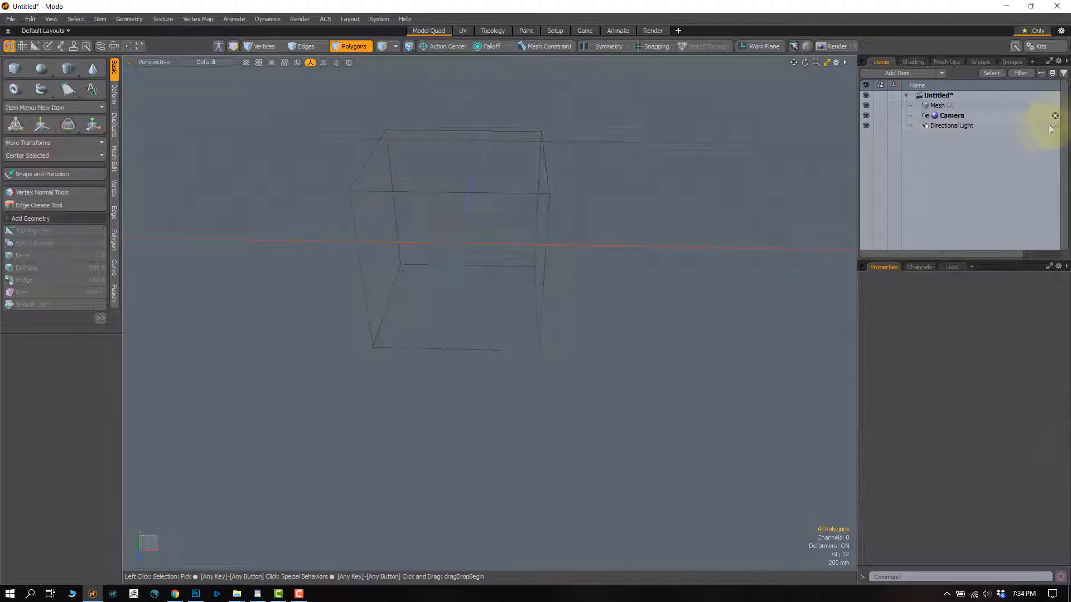
pyautogui.click(940, 106)
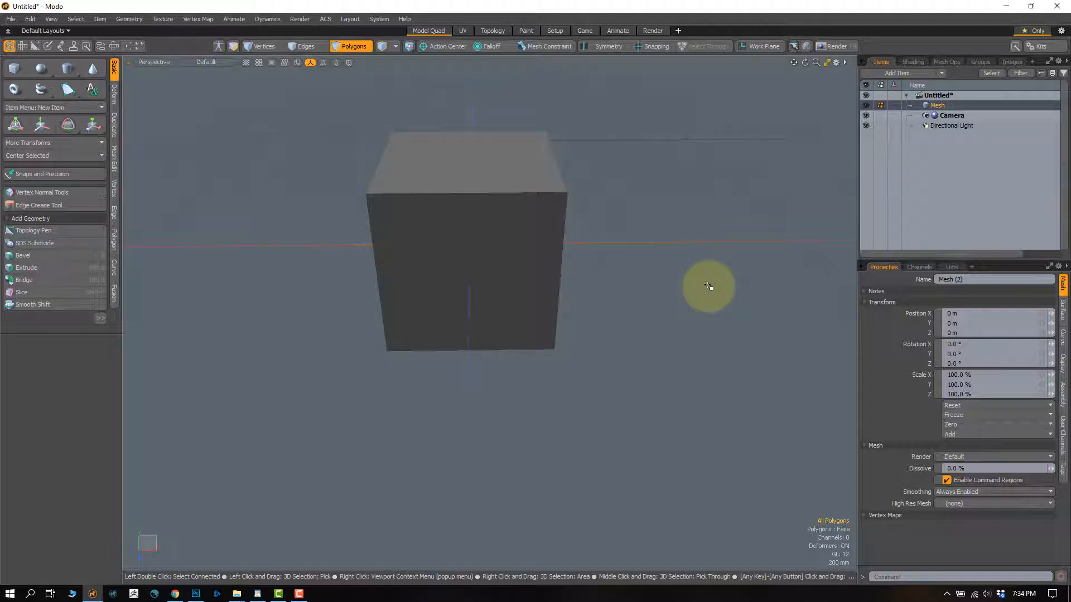
pyautogui.press('5')
# Check the mesh item's transform handle and center against the world origin, without moving the item.
pyautogui.press('e')
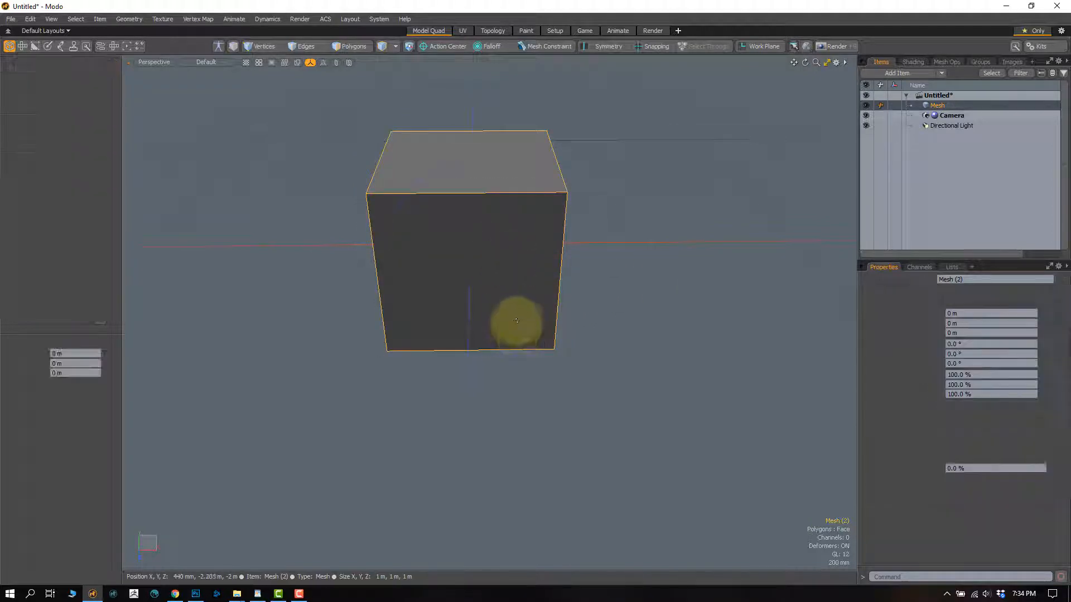
pyautogui.press('q')
pyautogui.click(603, 257)
pyautogui.keyDown('alt'); pyautogui.moveTo(603, 256); pyautogui.dragTo(558, 306); pyautogui.keyUp('alt')
pyautogui.click(514, 333)
pyautogui.press('w')
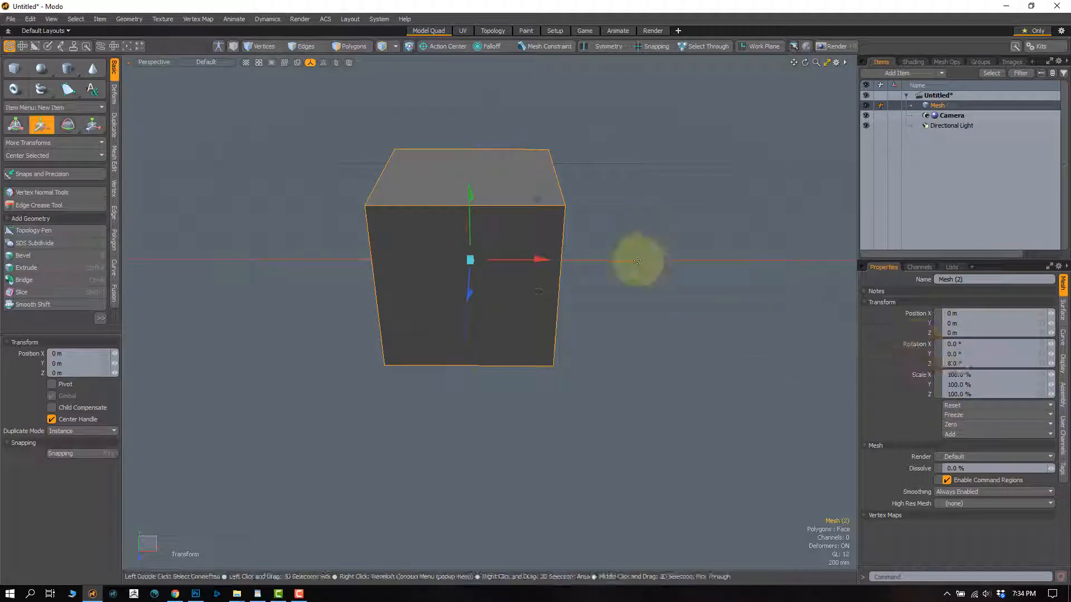
pyautogui.press('q')
pyautogui.keyDown('alt'); pyautogui.keyDown('shift'); pyautogui.moveTo(584, 275); pyautogui.dragTo(501, 192); pyautogui.keyUp('shift'); pyautogui.keyUp('alt')
pyautogui.click(590, 281)
pyautogui.moveTo(634, 175)
pyautogui.mouseDown(button='right')
pyautogui.moveTo(629, 356)
pyautogui.moveTo(620, 254)
pyautogui.mouseUp(button='right')
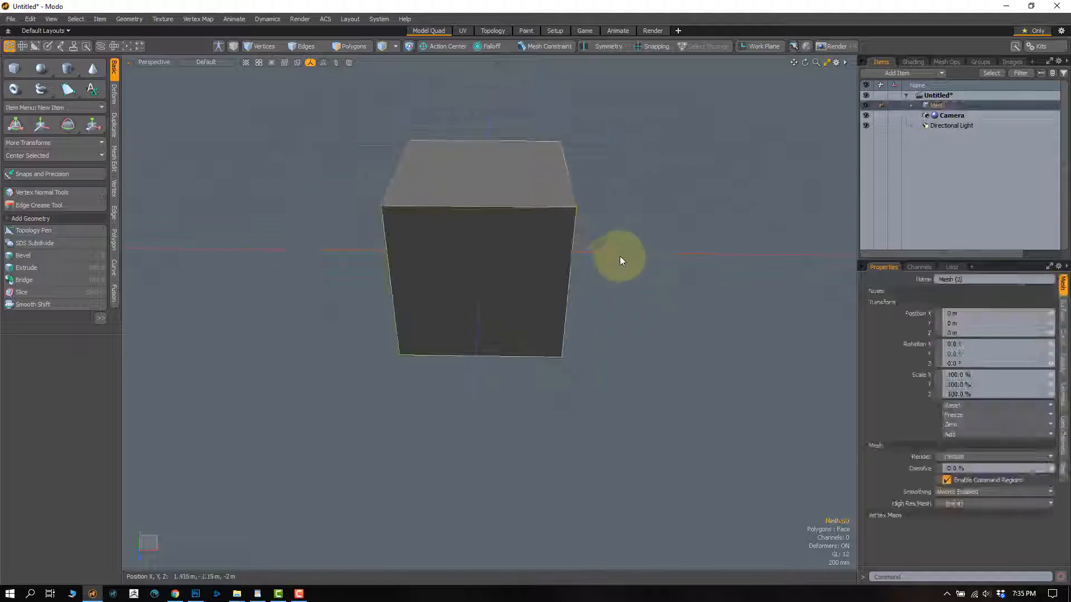
# Cut the cube down the middle along X with a single Loop Slice at 50%, working from the front view.
pyautogui.press('2')
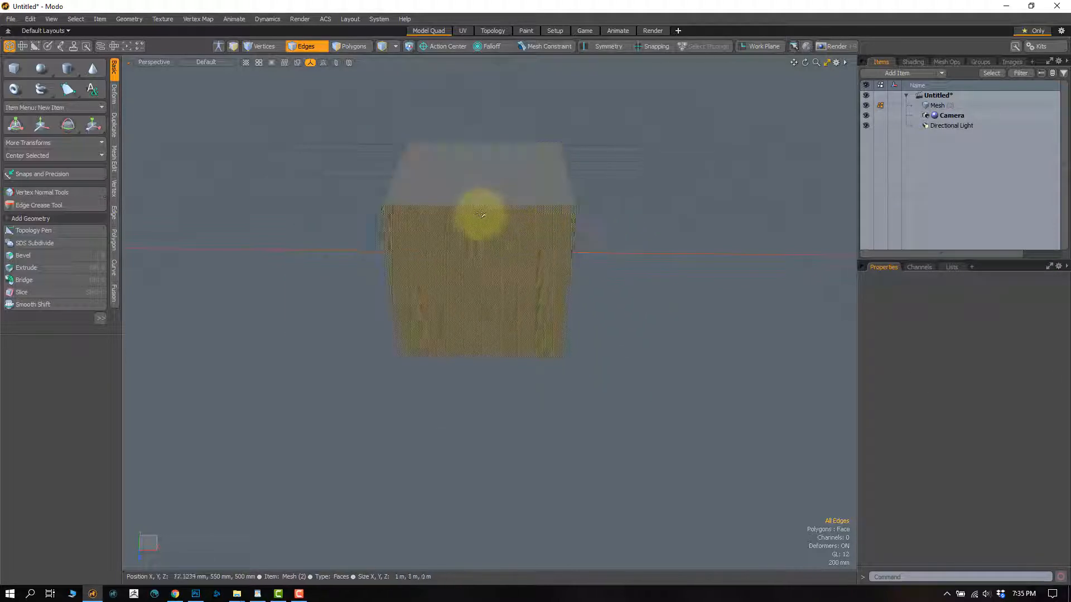
pyautogui.moveTo(474, 213); pyautogui.dragTo(483, 120)
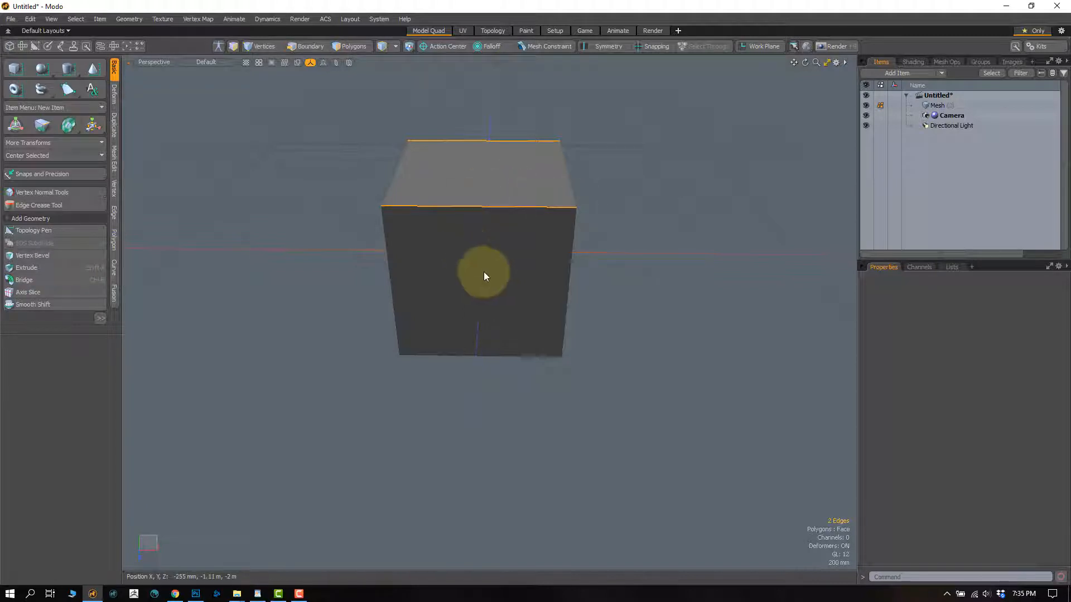
pyautogui.hotkey('ctrl', 'space')
pyautogui.scroll(-1, 471, 229)
pyautogui.keyDown('alt'); pyautogui.moveTo(470, 184); pyautogui.dragTo(469, 258); pyautogui.keyUp('alt')
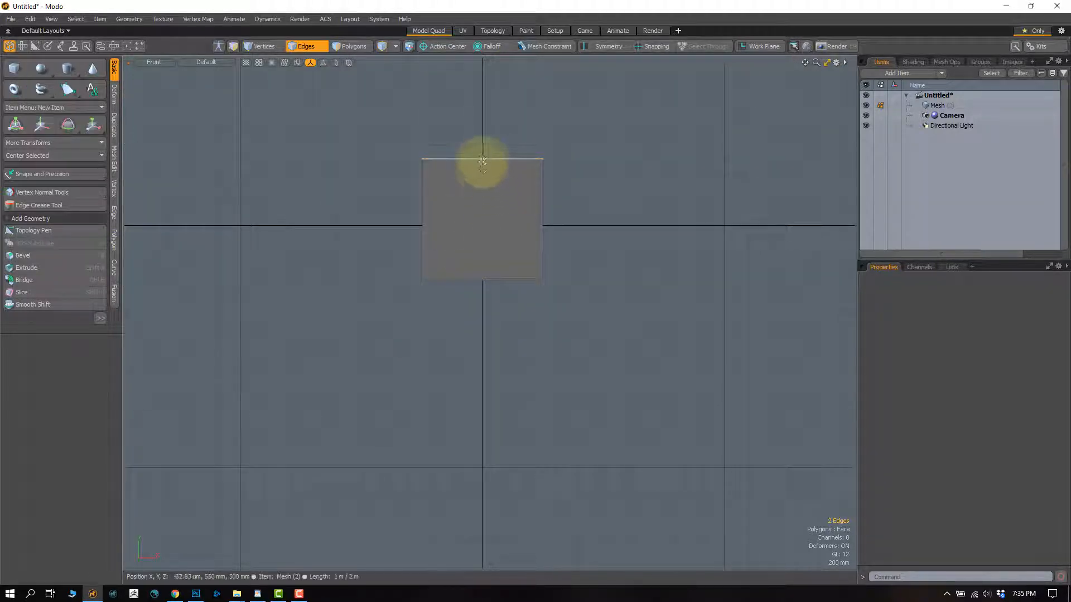
pyautogui.moveTo(483, 161)
pyautogui.mouseDown(button='right')
pyautogui.moveTo(480, 279)
pyautogui.moveTo(480, 166)
pyautogui.mouseUp(button='right')
pyautogui.keyDown('alt'); pyautogui.moveTo(473, 199); pyautogui.dragTo(474, 277); pyautogui.keyUp('alt')
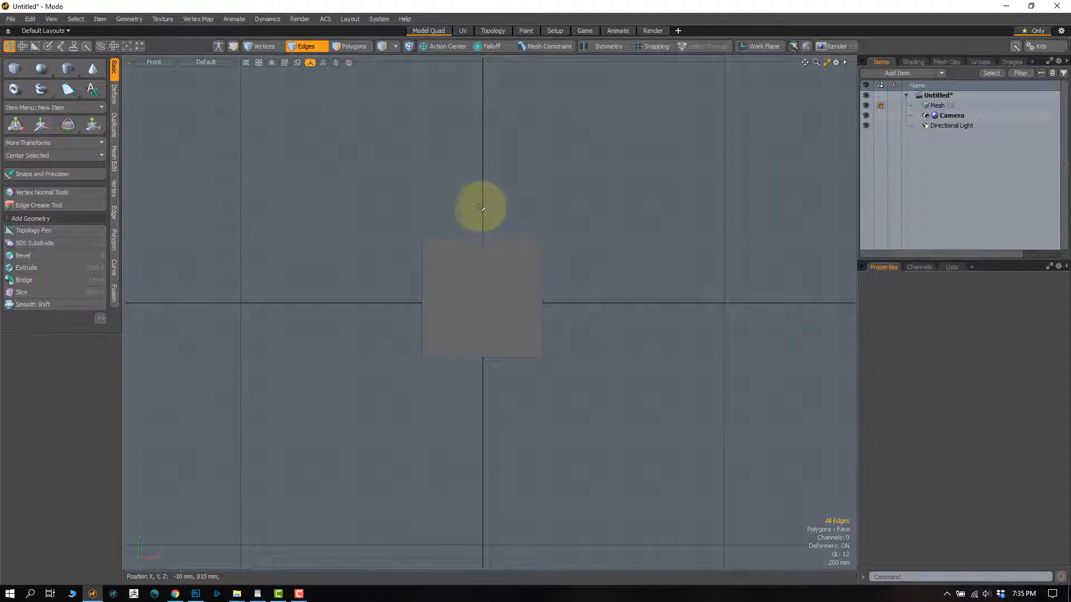
pyautogui.moveTo(480, 207)
pyautogui.mouseDown(button='right')
pyautogui.moveTo(476, 125)
pyautogui.moveTo(483, 243)
pyautogui.mouseUp(button='right')
pyautogui.keyDown('alt'); pyautogui.moveTo(475, 253); pyautogui.dragTo(471, 233); pyautogui.keyUp('alt')
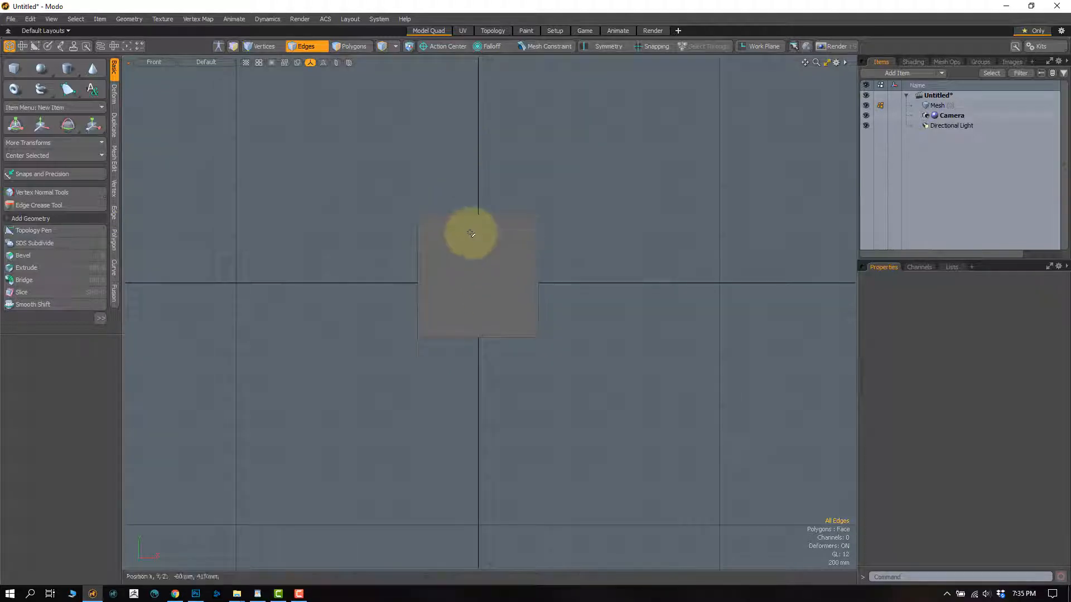
pyautogui.click(471, 218)
pyautogui.hotkey('alt', 'c')
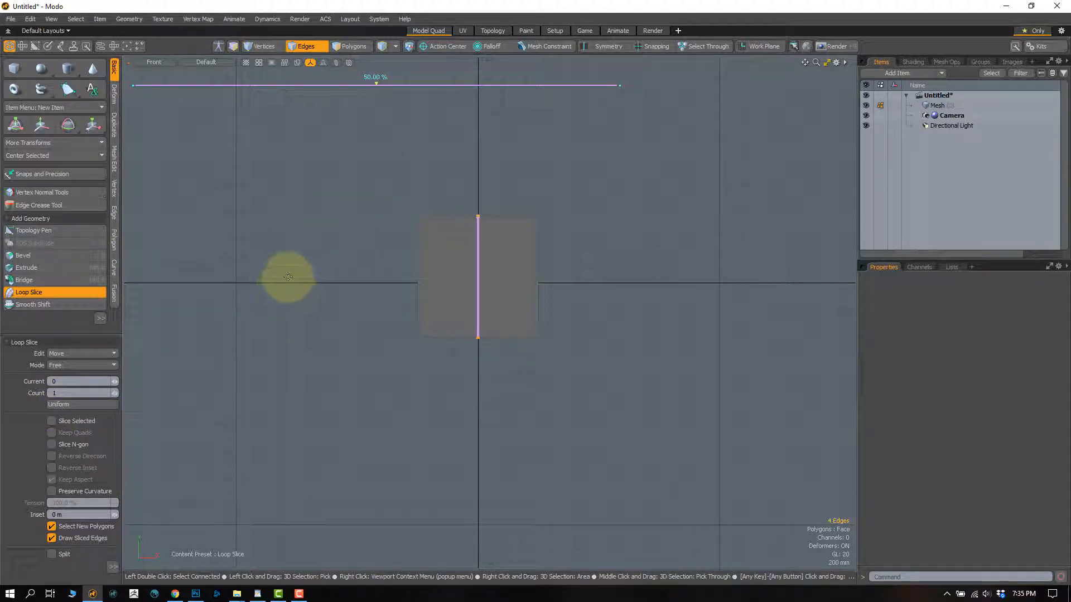
pyautogui.press('q')
# Examine the new center edge loop from a perspective view by selecting its edges, and drop the selection.
pyautogui.press('.')
pyautogui.press('3')
pyautogui.keyDown('alt'); pyautogui.moveTo(500, 268); pyautogui.dragTo(485, 277); pyautogui.keyUp('alt')
pyautogui.click(485, 277)
pyautogui.keyDown('alt'); pyautogui.keyDown('shift'); pyautogui.moveTo(447, 444); pyautogui.dragTo(478, 306); pyautogui.keyUp('shift'); pyautogui.keyUp('alt')
pyautogui.press('2')
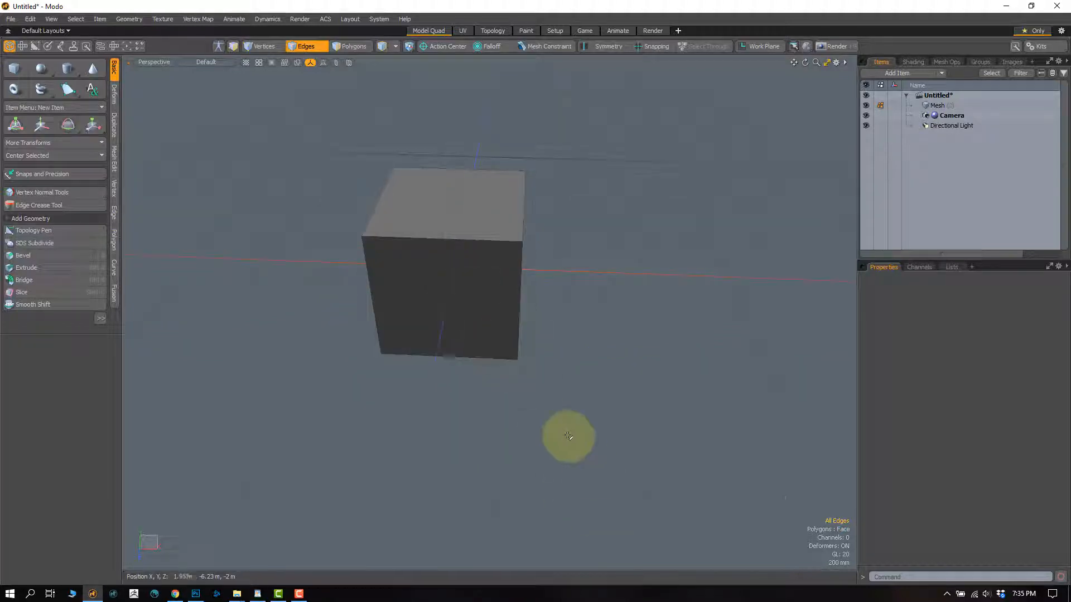
pyautogui.scroll(3, 578, 273)
pyautogui.moveTo(464, 242)
pyautogui.keyDown('alt'); pyautogui.keyDown('shift'); pyautogui.mouseDown()
pyautogui.moveTo(524, 258)
pyautogui.moveTo(519, 276)
pyautogui.moveTo(533, 206)
pyautogui.moveTo(507, 246)
pyautogui.moveTo(473, 238)
pyautogui.moveTo(517, 188)
pyautogui.mouseUp(); pyautogui.keyUp('shift'); pyautogui.keyUp('alt')
pyautogui.moveTo(519, 189)
pyautogui.mouseDown(button='right')
pyautogui.moveTo(476, 254)
pyautogui.moveTo(532, 365)
pyautogui.moveTo(528, 351)
pyautogui.mouseUp(button='right')
pyautogui.keyDown('alt'); pyautogui.moveTo(519, 347); pyautogui.dragTo(496, 332); pyautogui.keyUp('alt')
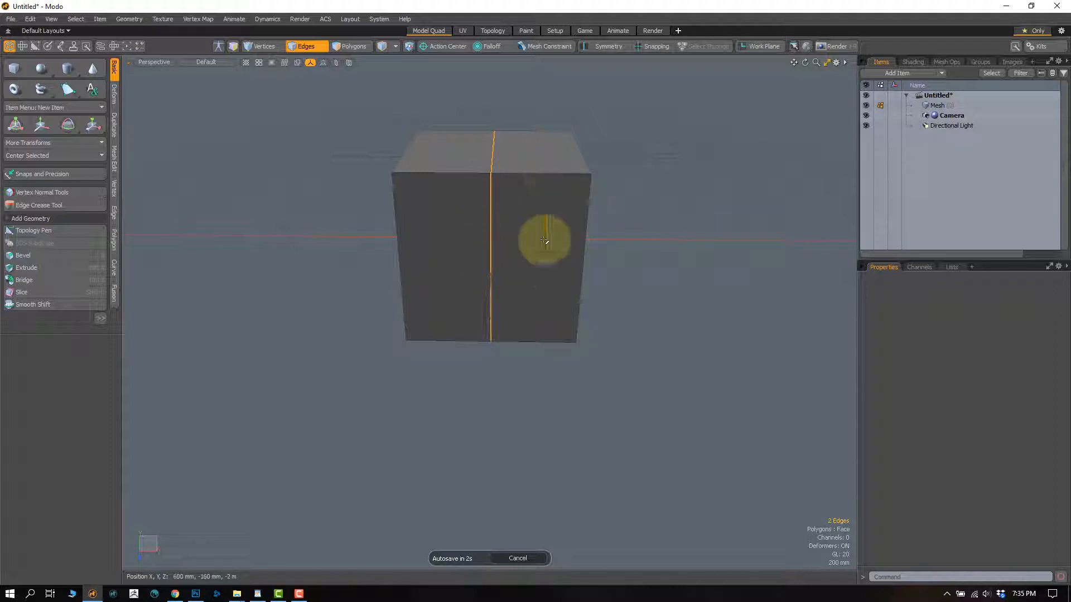
pyautogui.moveTo(537, 190); pyautogui.dragTo(473, 377, button='right')
pyautogui.moveTo(521, 227)
pyautogui.mouseDown(button='middle')
pyautogui.moveTo(524, 108)
pyautogui.moveTo(509, 373)
pyautogui.moveTo(513, 366)
pyautogui.mouseUp(button='middle')
pyautogui.moveTo(548, 248)
pyautogui.keyDown('alt'); pyautogui.mouseDown()
pyautogui.moveTo(552, 240)
pyautogui.moveTo(461, 306)
pyautogui.moveTo(505, 229)
pyautogui.moveTo(491, 267)
pyautogui.mouseUp(); pyautogui.keyUp('alt')
pyautogui.click(641, 228)
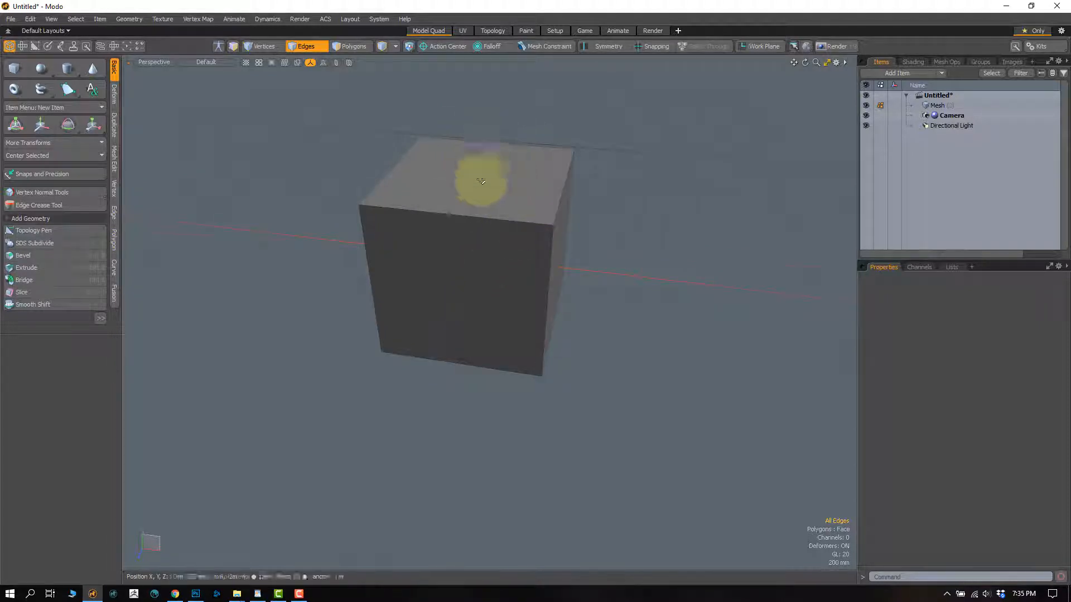
# Extrude the cube's negative-X side polygons outward into a smaller block about 440 mm long.
pyautogui.moveTo(480, 182)
pyautogui.keyDown('alt'); pyautogui.mouseDown()
pyautogui.moveTo(446, 232)
pyautogui.moveTo(502, 186)
pyautogui.mouseUp(); pyautogui.keyUp('alt')
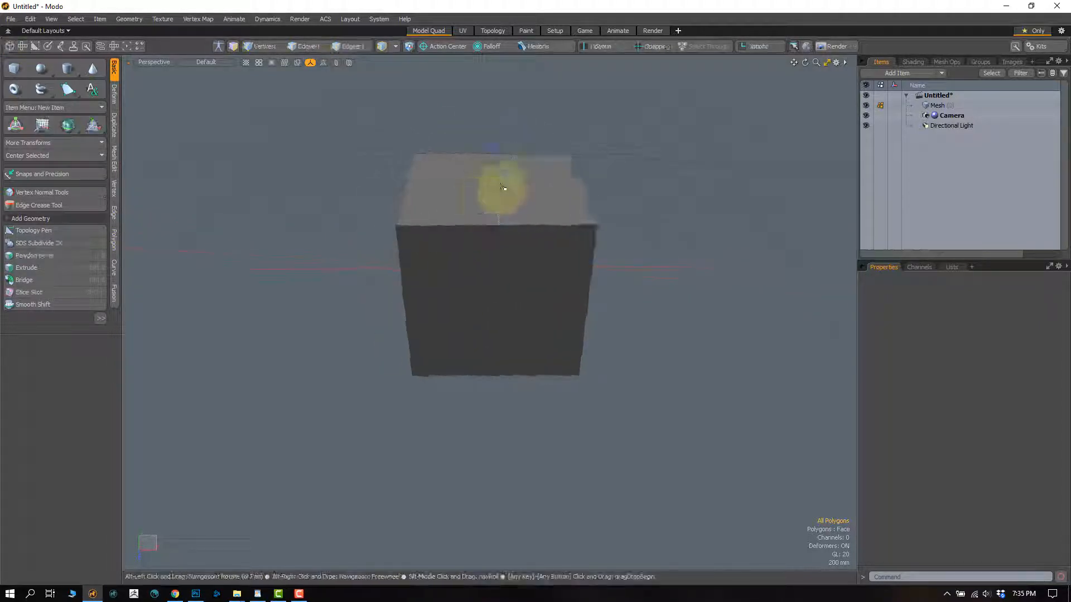
pyautogui.moveTo(530, 153)
pyautogui.mouseDown(button='right')
pyautogui.moveTo(369, 401)
pyautogui.moveTo(539, 434)
pyautogui.mouseUp(button='right')
pyautogui.click(527, 386)
pyautogui.moveTo(526, 384)
pyautogui.keyDown('alt'); pyautogui.mouseDown()
pyautogui.moveTo(483, 281)
pyautogui.moveTo(464, 289)
pyautogui.moveTo(504, 262)
pyautogui.moveTo(474, 239)
pyautogui.moveTo(442, 270)
pyautogui.moveTo(475, 256)
pyautogui.moveTo(440, 259)
pyautogui.mouseUp(); pyautogui.keyUp('alt')
pyautogui.click(505, 262)
pyautogui.hotkey('shift', 'x')
pyautogui.press('space')
pyautogui.click(383, 330)
pyautogui.keyDown('alt'); pyautogui.moveTo(480, 316); pyautogui.dragTo(438, 335); pyautogui.keyUp('alt')
pyautogui.scroll(-2, 443, 314)
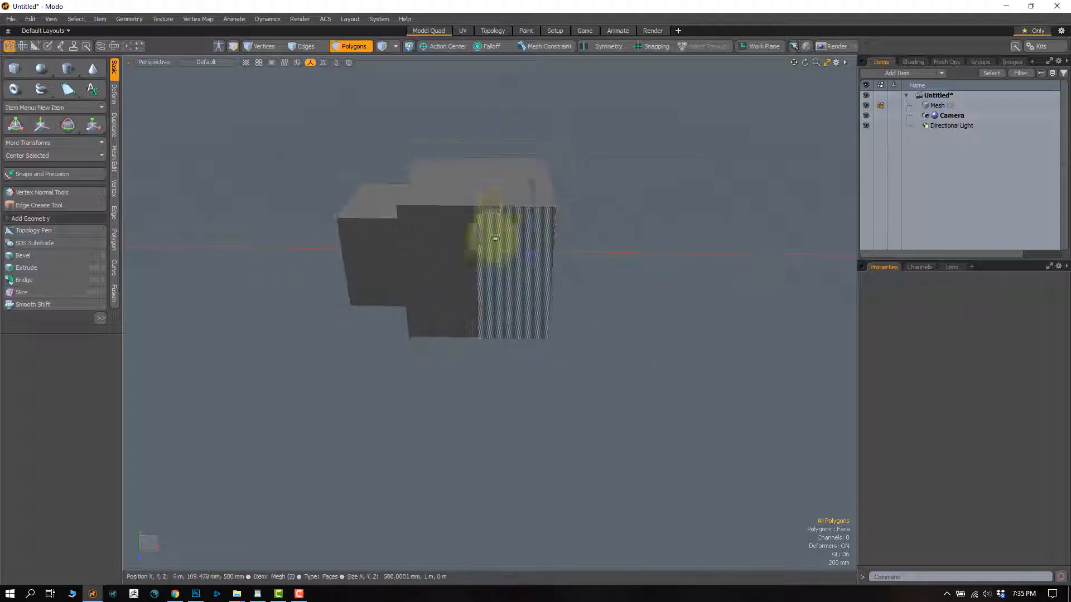
# Select the polygons of the cube's positive-X half and delete them.
pyautogui.keyDown('alt'); pyautogui.moveTo(495, 238); pyautogui.dragTo(521, 162); pyautogui.keyUp('alt')
pyautogui.moveTo(477, 121)
pyautogui.mouseDown(button='right')
pyautogui.moveTo(661, 272)
pyautogui.moveTo(473, 437)
pyautogui.moveTo(474, 407)
pyautogui.mouseUp(button='right')
pyautogui.press('Delete')
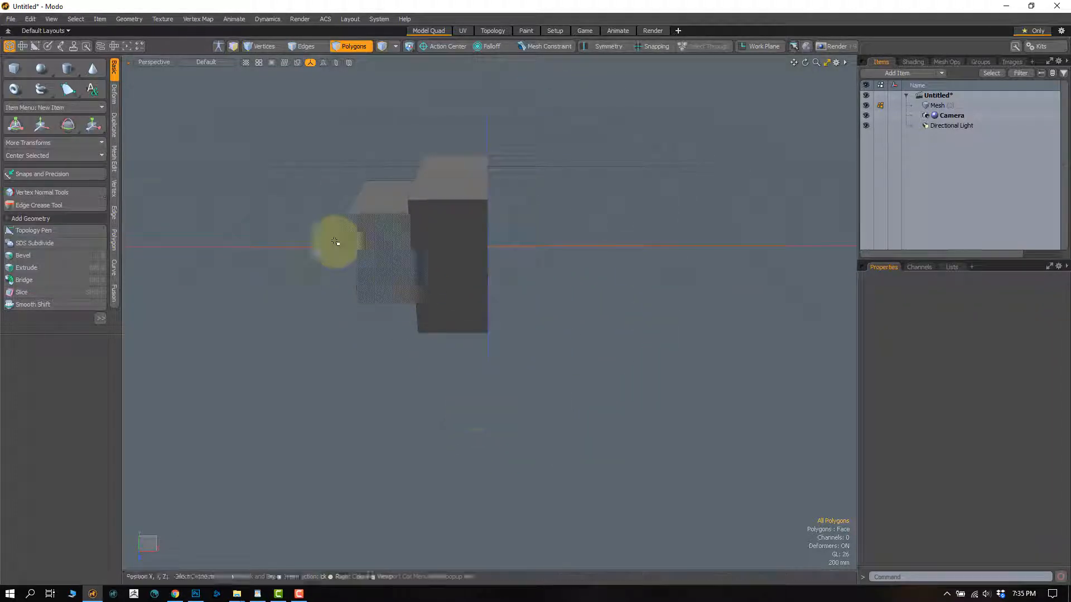
# Mirror the remaining half across the X axis with Invert Polygons on and Merge Vertices off.
pyautogui.click(114, 121)
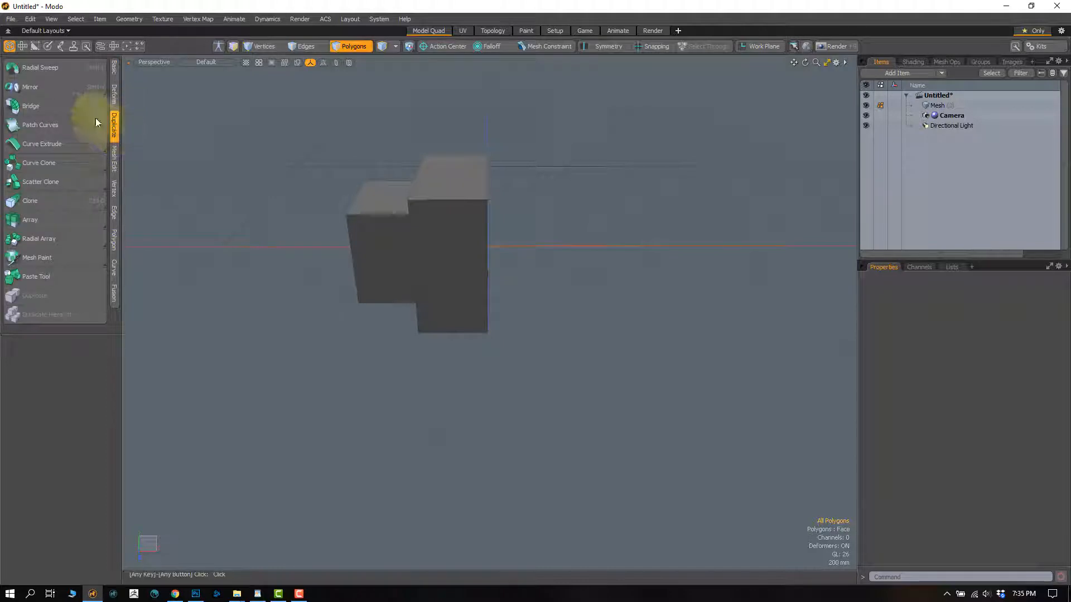
pyautogui.click(37, 88)
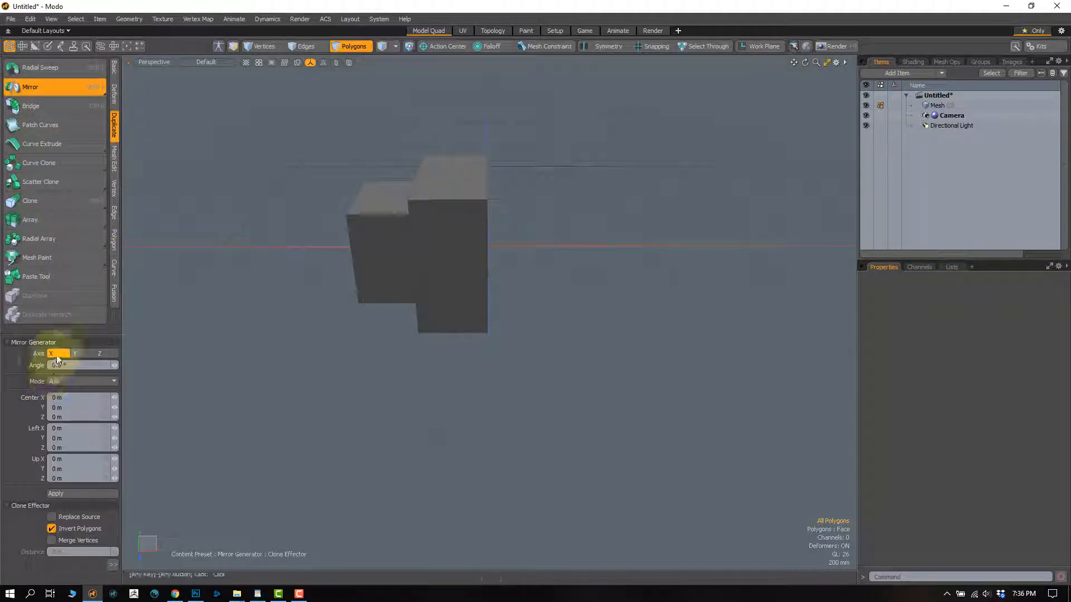
pyautogui.click(71, 495)
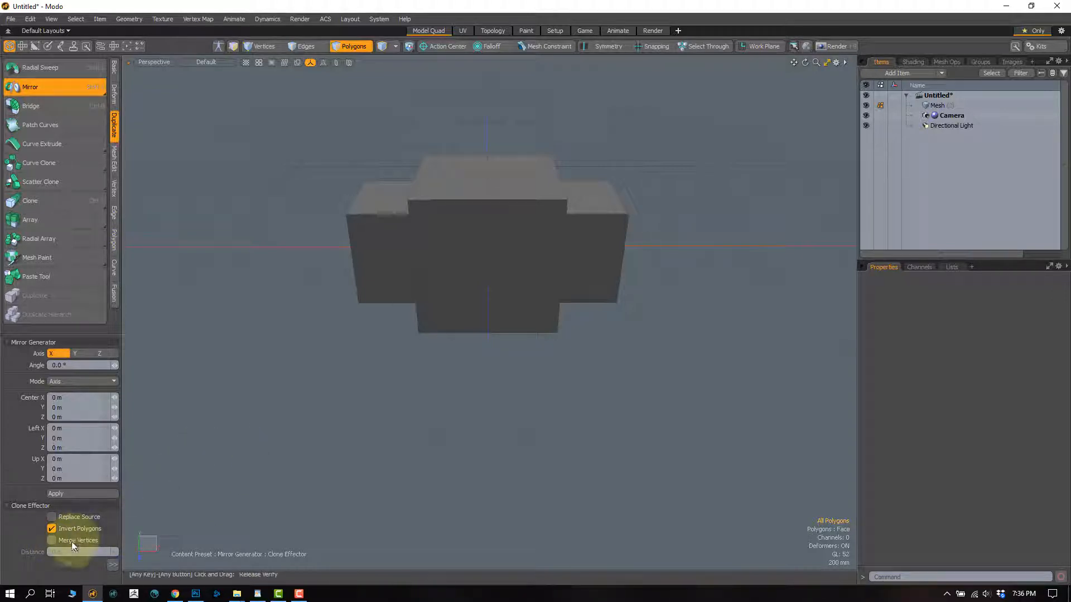
pyautogui.press('space')
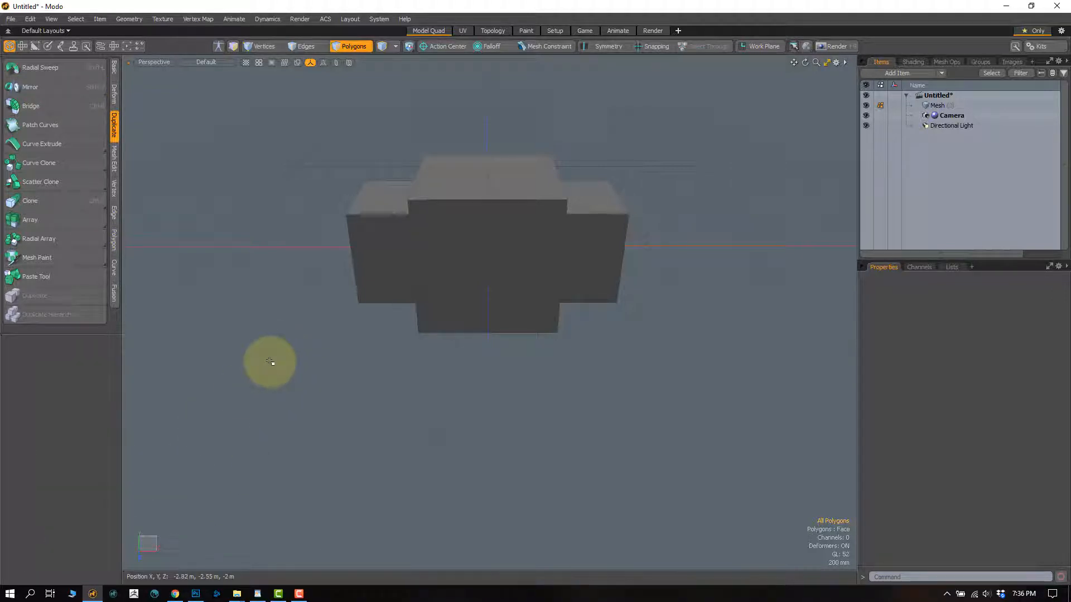
# Try moving the mirrored half's connected polygons about 560 mm along X, and undo the move.
pyautogui.click(535, 256)
pyautogui.doubleClick(534, 253)
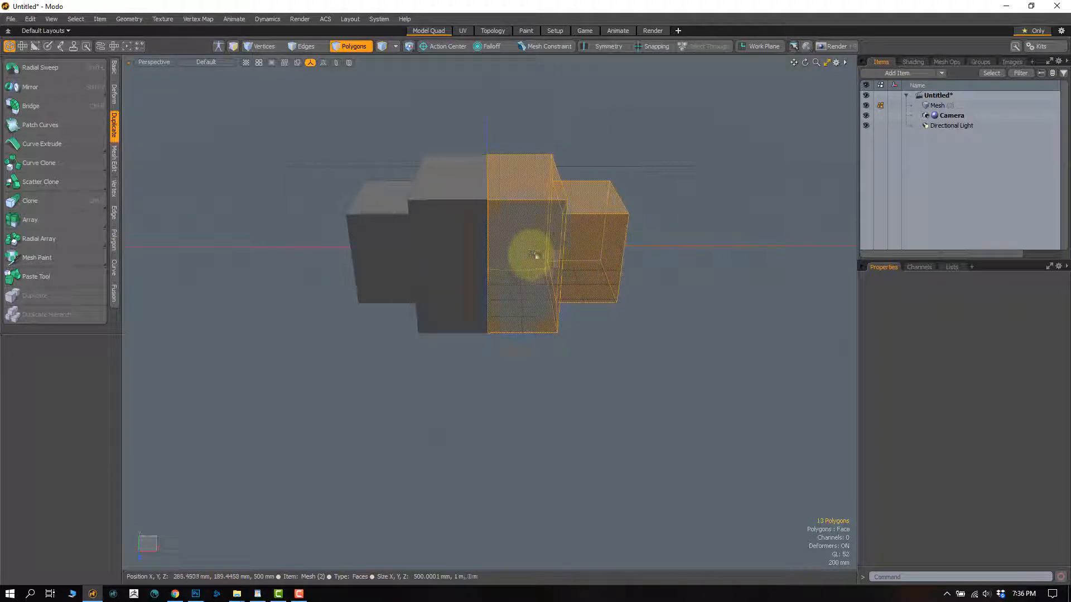
pyautogui.press('w')
pyautogui.moveTo(623, 178); pyautogui.dragTo(704, 173)
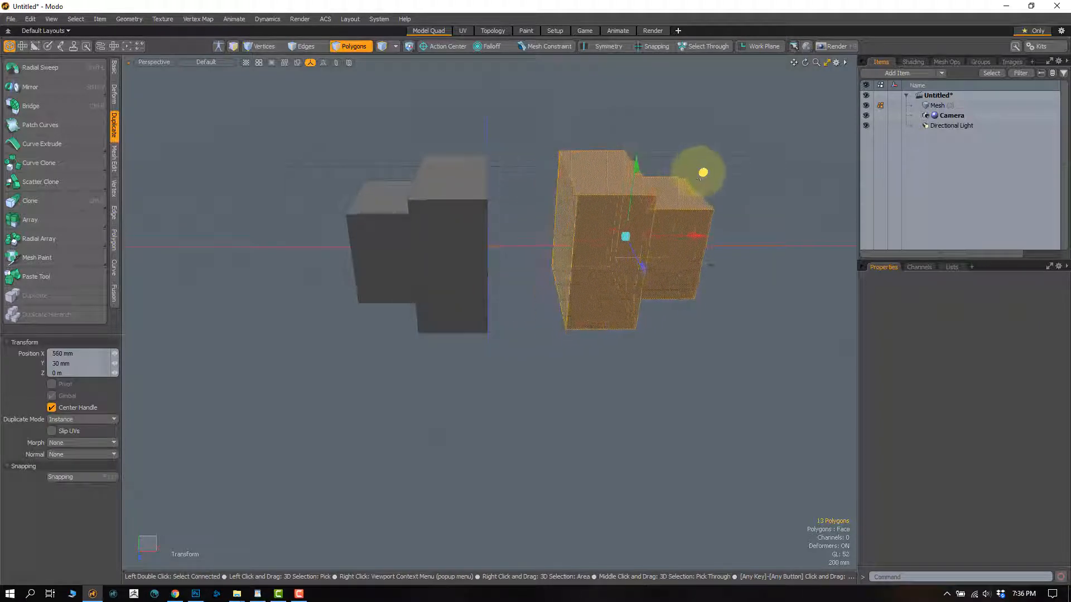
pyautogui.hotkey('ctrl', 'z')
pyautogui.hotkey('ctrl', 'z')
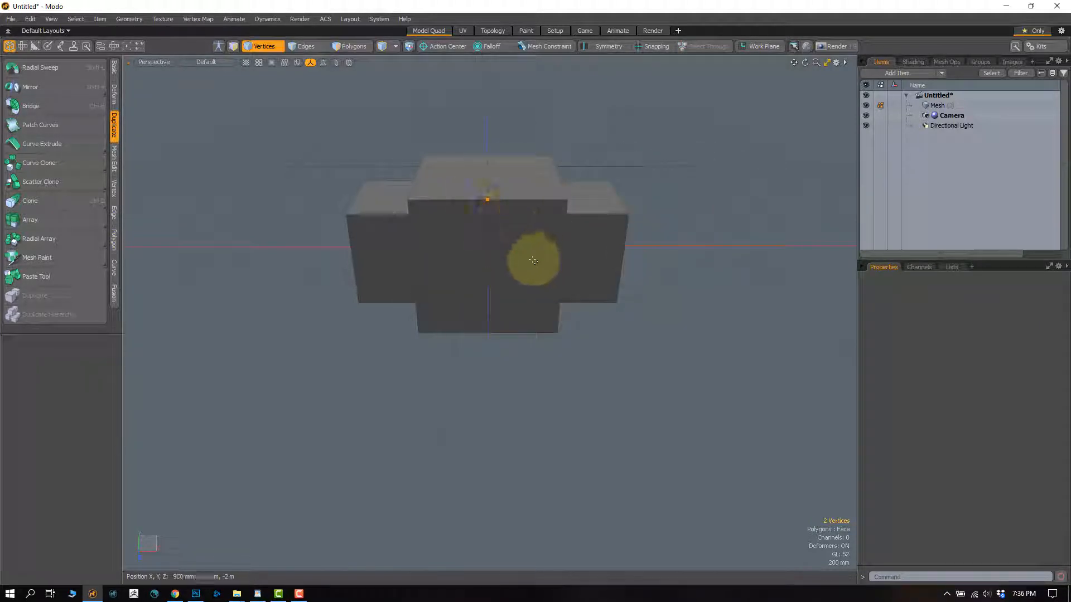
# Reselect the mirrored half's connected polygons, try moving them about 990 mm along X, and undo the move.
pyautogui.press('3')
pyautogui.doubleClick(526, 255)
pyautogui.press('w')
pyautogui.moveTo(596, 204); pyautogui.dragTo(745, 239)
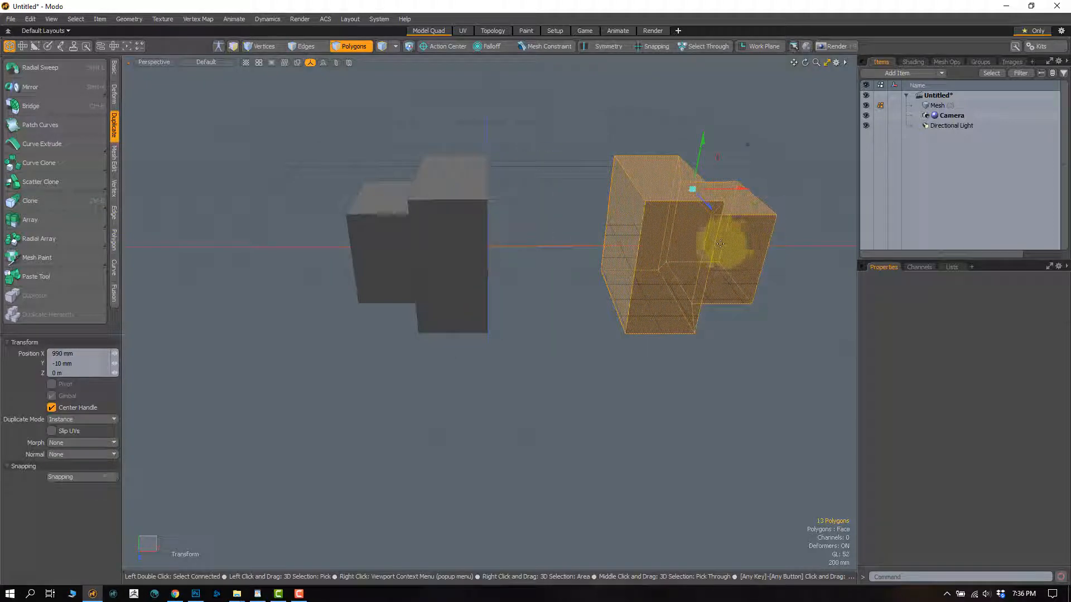
pyautogui.hotkey('ctrl', 'z')
pyautogui.press('q')
# Delete all connected polygons of the mirrored half.
pyautogui.click(618, 334)
pyautogui.doubleClick(540, 254)
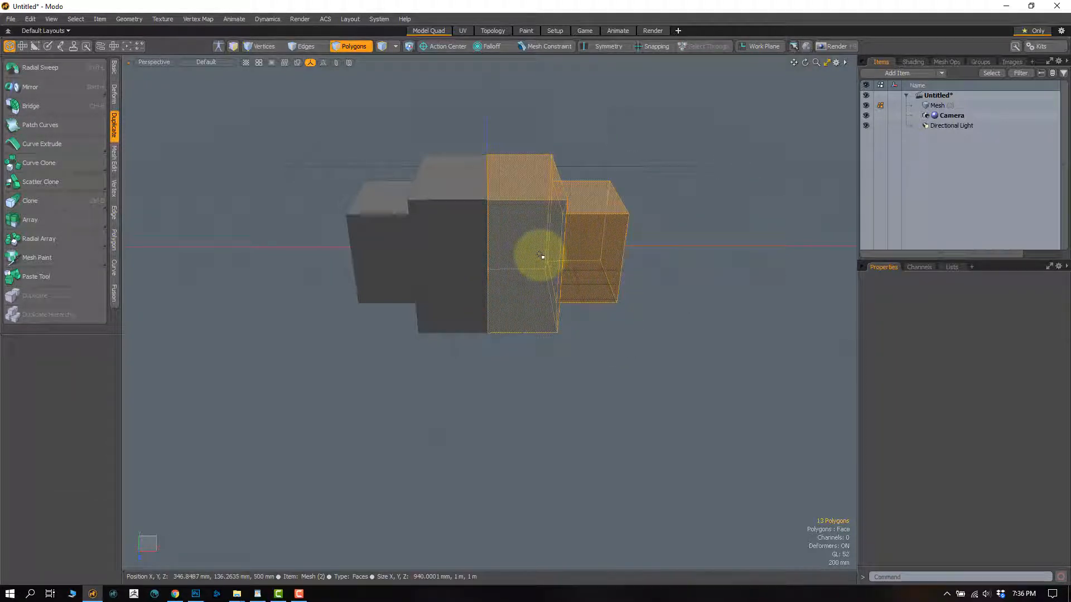
pyautogui.press('Delete')
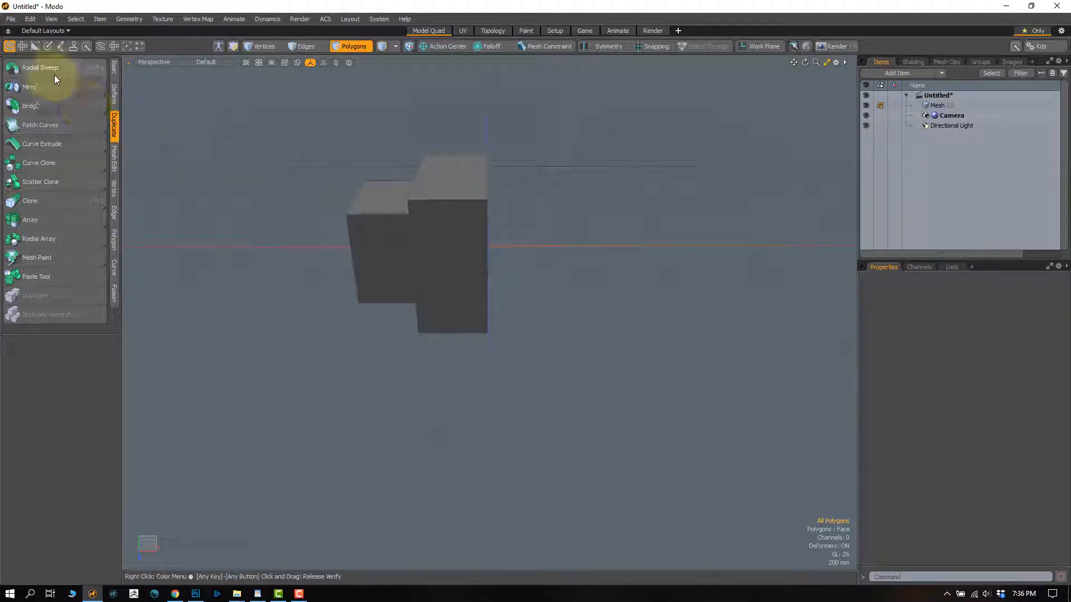
# Mirror the half across the X axis with both Invert Polygons and Merge Vertices enabled, and finish the tool.
pyautogui.click(42, 89)
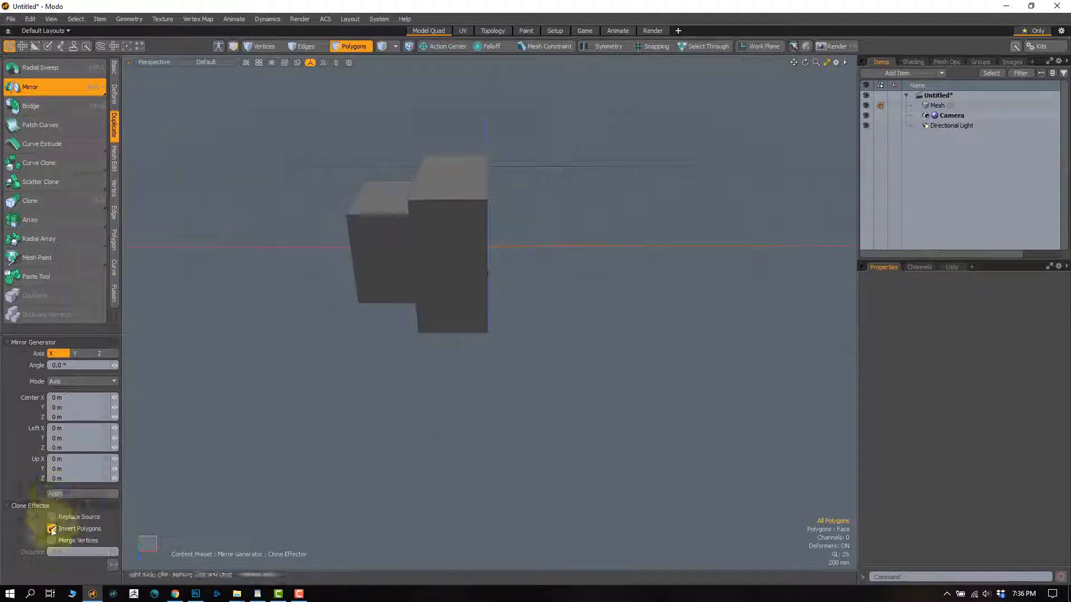
pyautogui.click(288, 302)
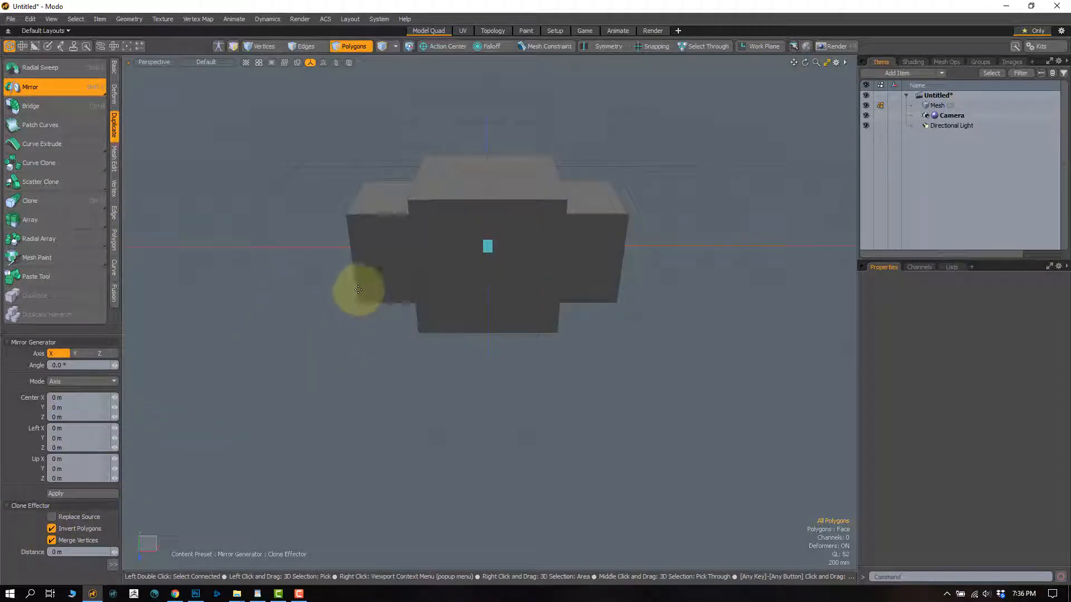
pyautogui.press('space')
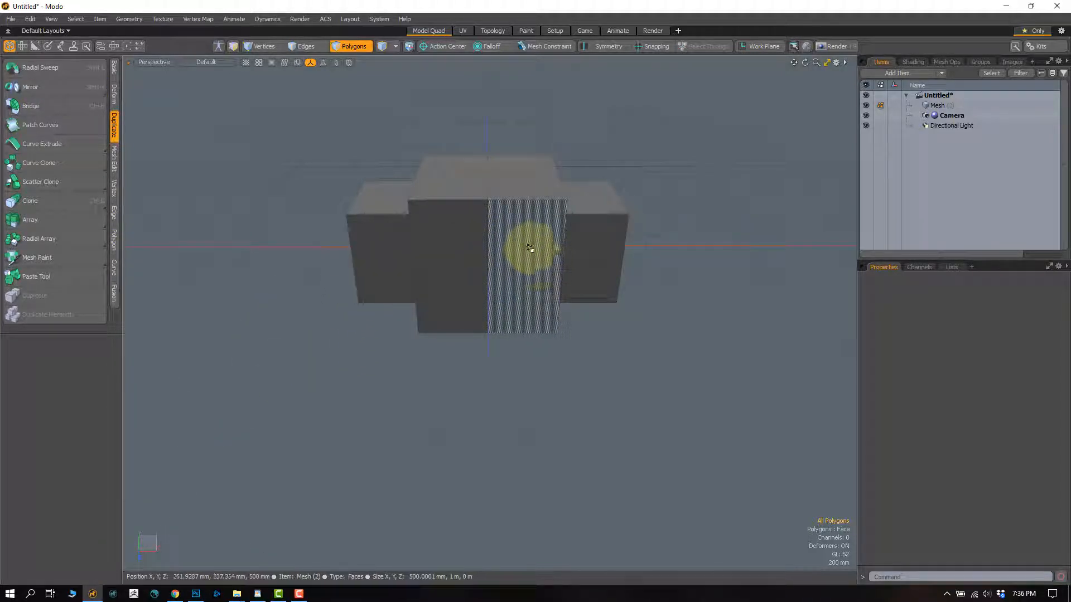
# Select the connected polygons from one half to check whether both halves form one continuous mesh.
pyautogui.doubleClick(531, 248)
pyautogui.click(649, 344)
pyautogui.doubleClick(521, 264)
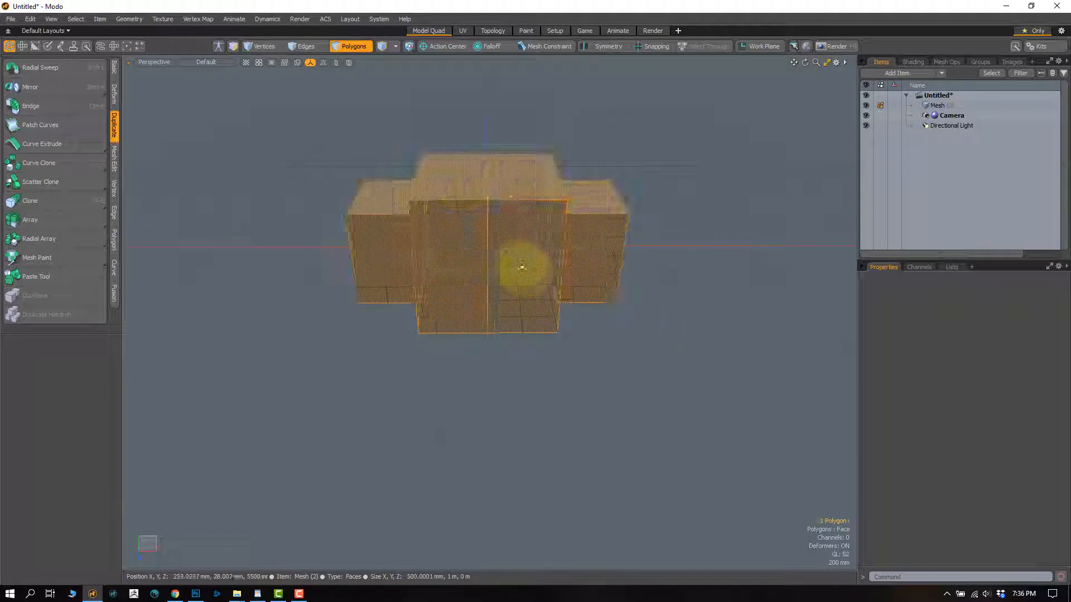
pyautogui.scroll(1, 488, 246)
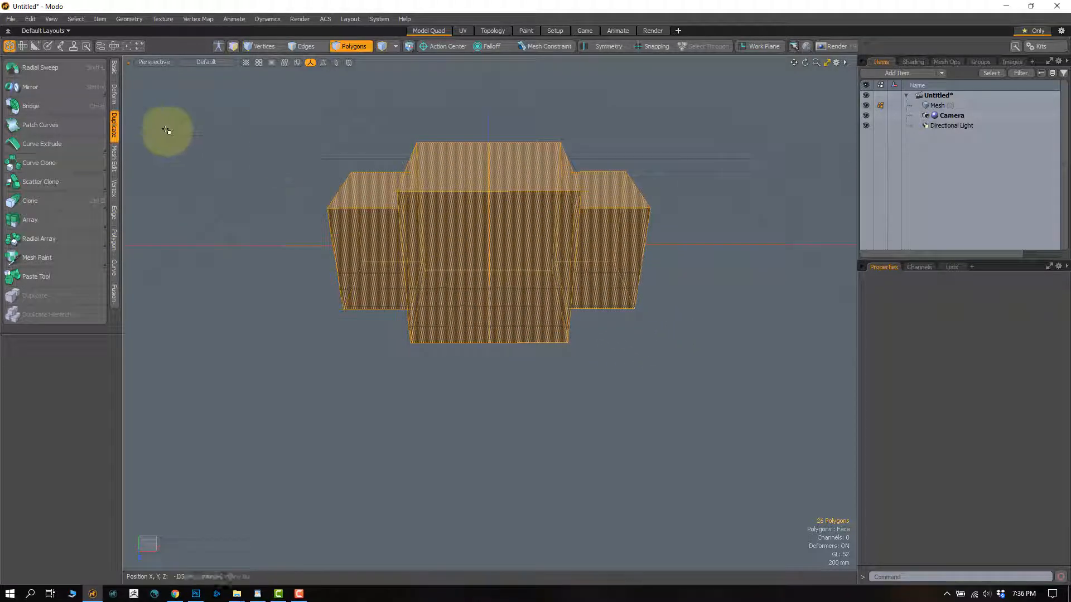
# Review the Mirror tool's Merge Vertices option, drop the tool and selection, and inspect the mirrored model.
pyautogui.click(33, 89)
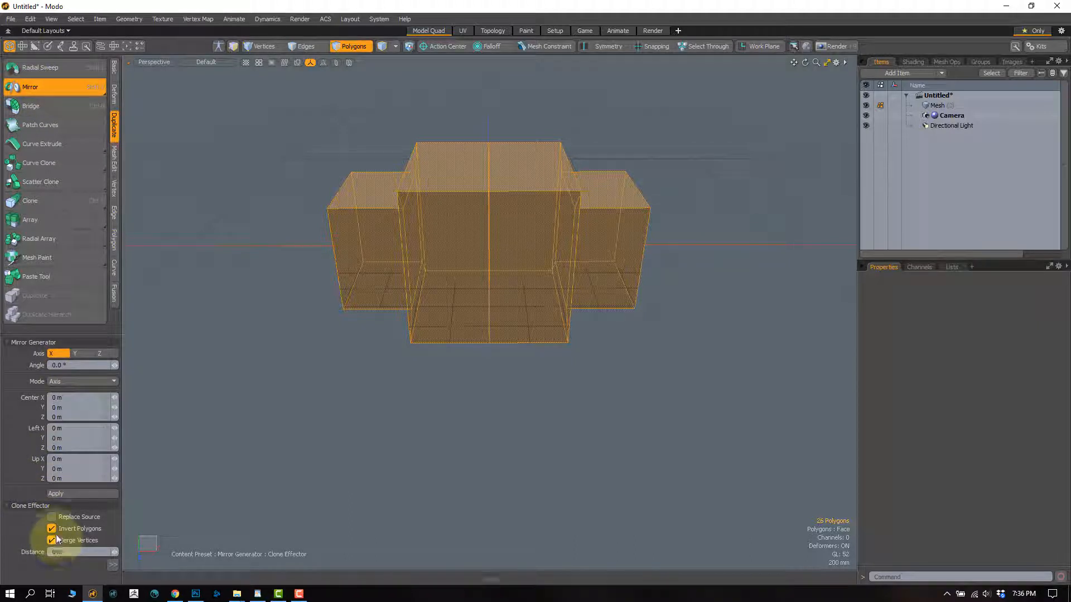
pyautogui.press('q')
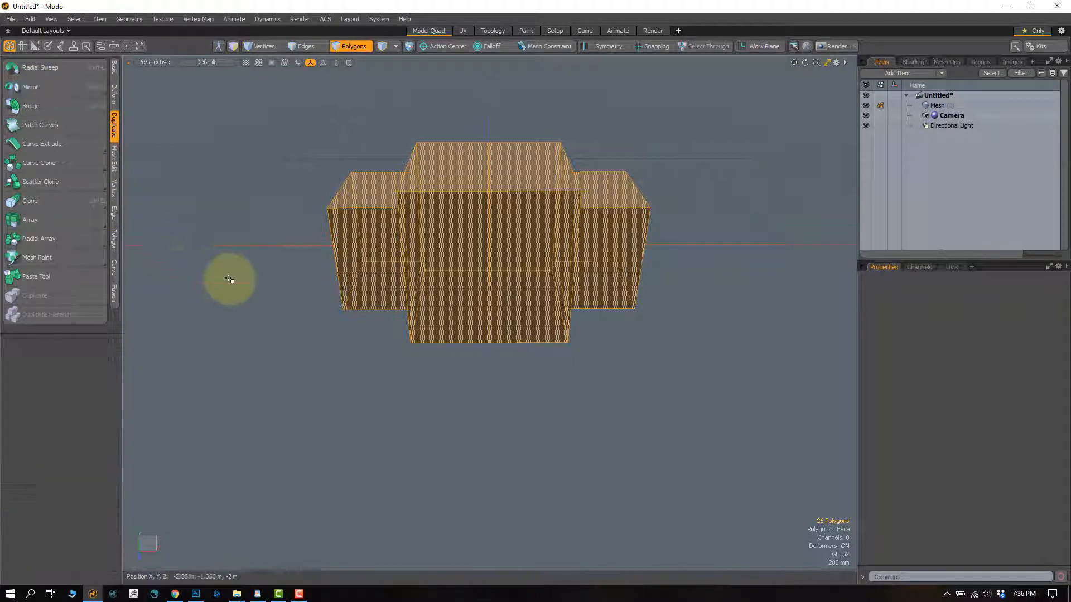
pyautogui.click(228, 282)
pyautogui.keyDown('alt'); pyautogui.moveTo(494, 313); pyautogui.dragTo(509, 241); pyautogui.keyUp('alt')
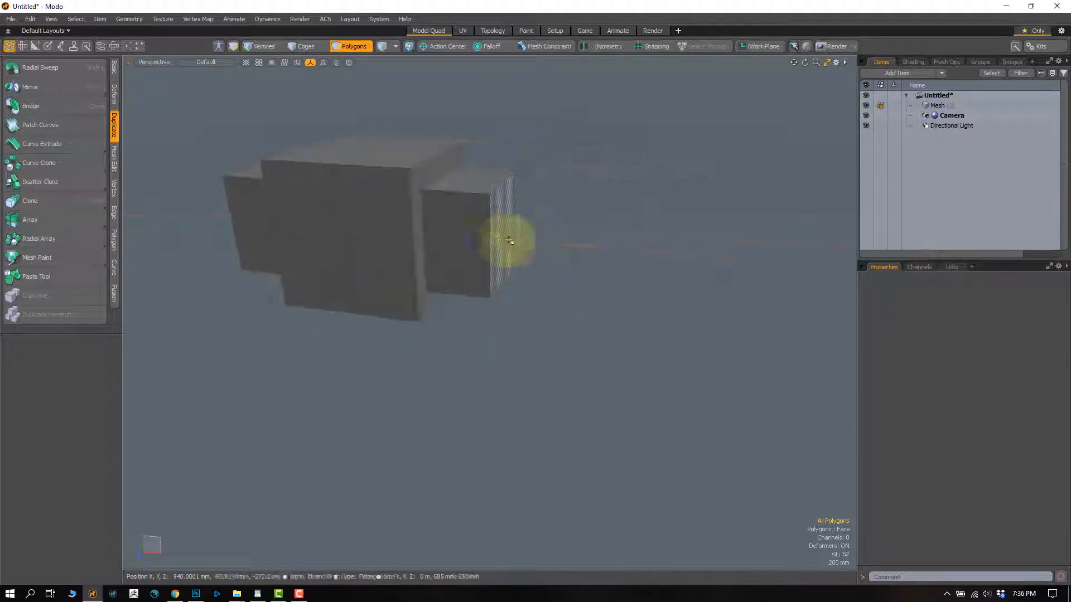
# Scale down the polygon at the model's outer end and extrude it about 360 mm outward along X.
pyautogui.press('r')
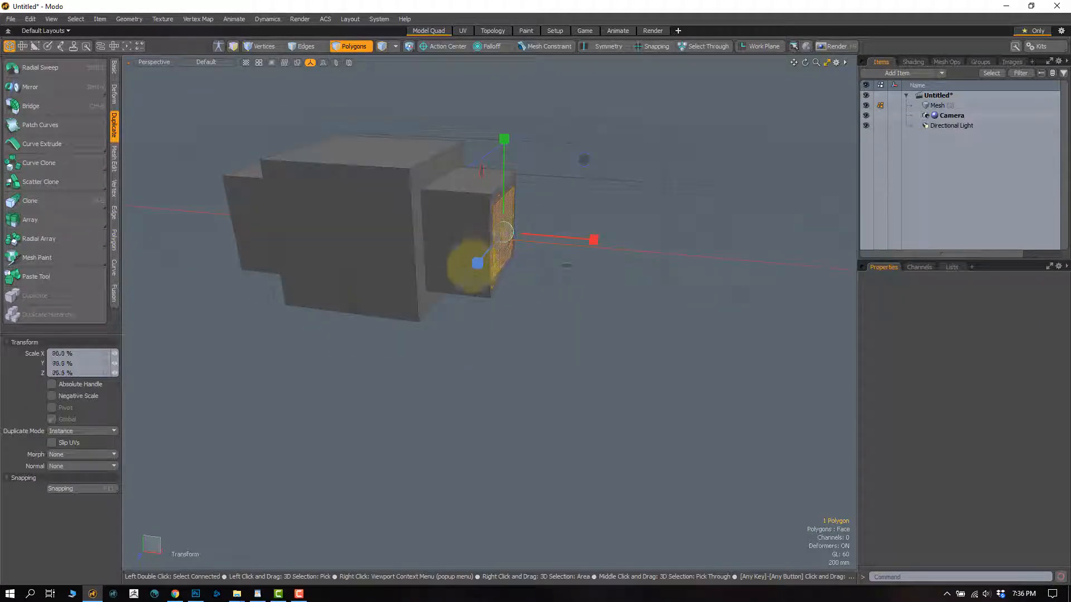
pyautogui.hotkey('shift', 'x')
pyautogui.moveTo(533, 236); pyautogui.dragTo(574, 241)
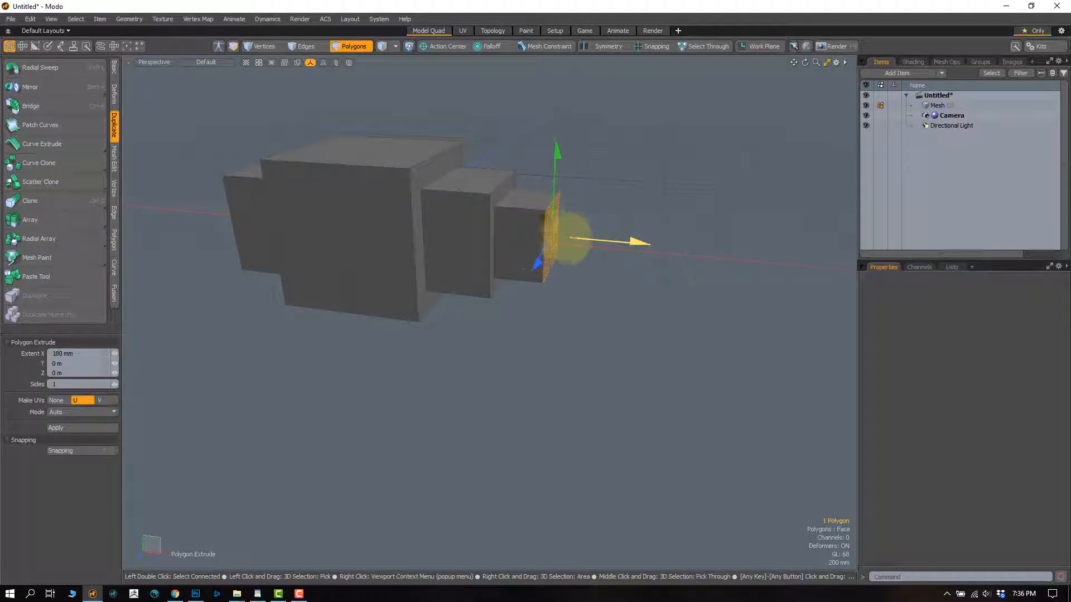
pyautogui.press('q')
# Scale down the top polygon of the outermost block, extrude it upward into a small post, and clear the selection.
pyautogui.click(538, 205)
pyautogui.hotkey('shift', 'x')
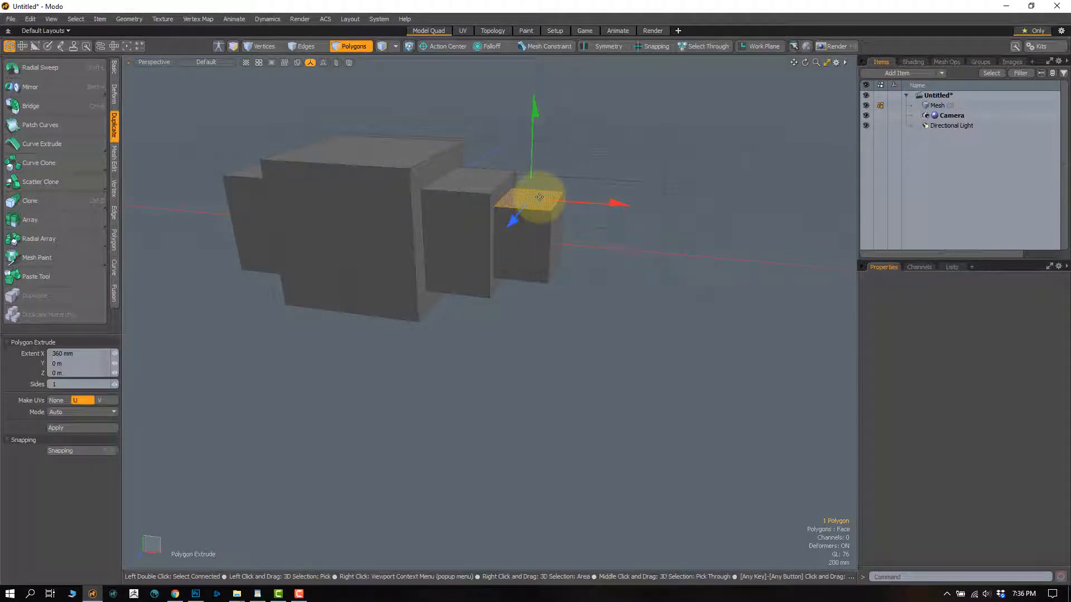
pyautogui.press('r')
pyautogui.hotkey('shift', 'x')
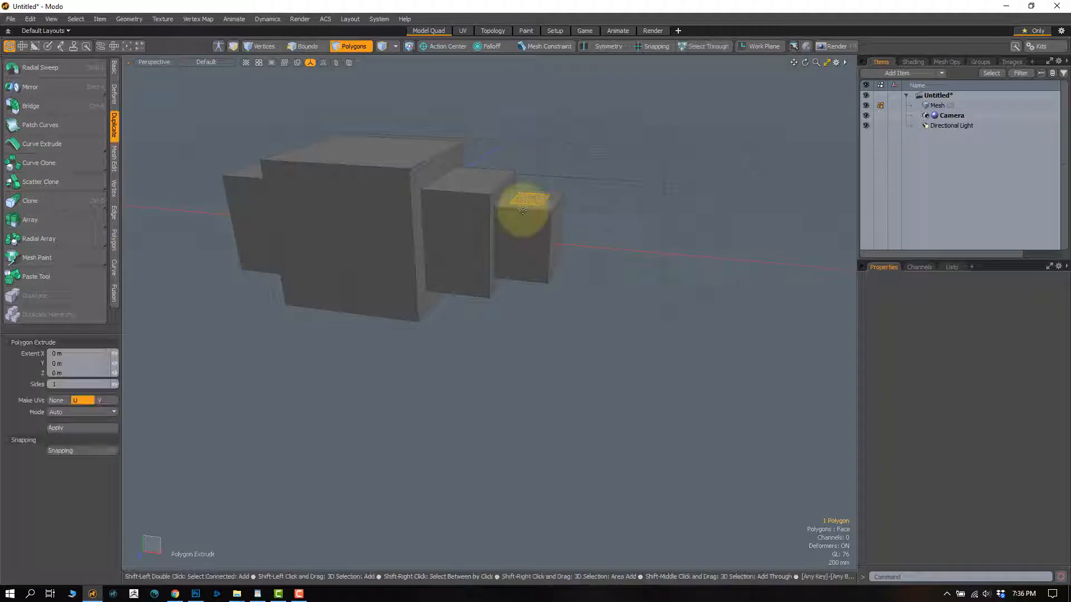
pyautogui.press('w')
pyautogui.moveTo(531, 161); pyautogui.dragTo(531, 149)
pyautogui.press('q')
pyautogui.click(611, 172)
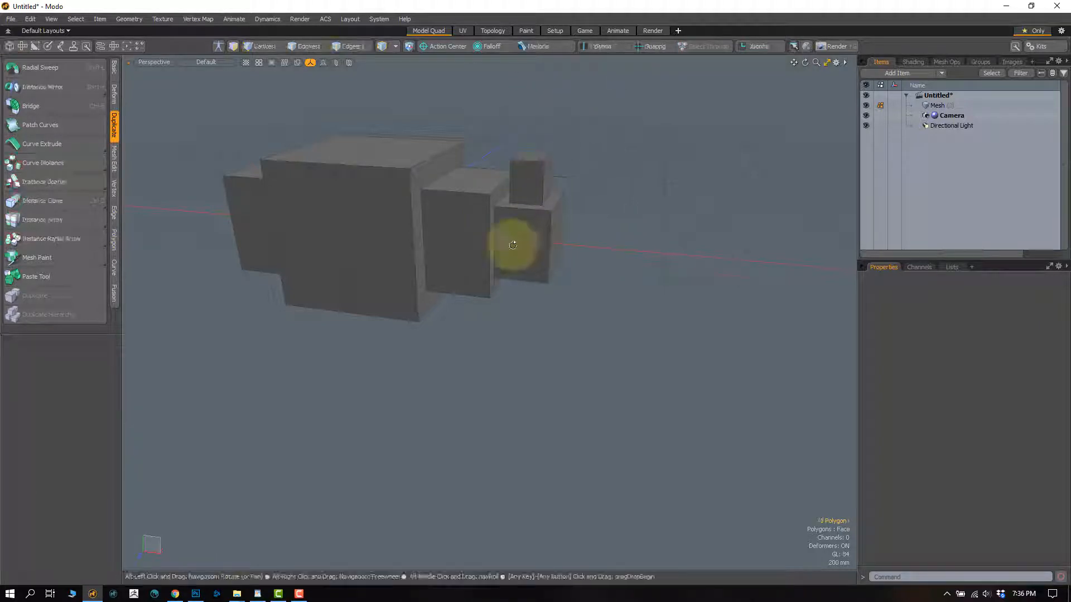
# Select all polygons of the half without the post and delete them.
pyautogui.keyDown('alt'); pyautogui.moveTo(512, 242); pyautogui.dragTo(485, 185); pyautogui.keyUp('alt')
pyautogui.scroll(2, 482, 201)
pyautogui.moveTo(382, 163)
pyautogui.mouseDown(button='right')
pyautogui.moveTo(480, 393)
pyautogui.moveTo(496, 372)
pyautogui.mouseUp(button='right')
pyautogui.press('Delete')
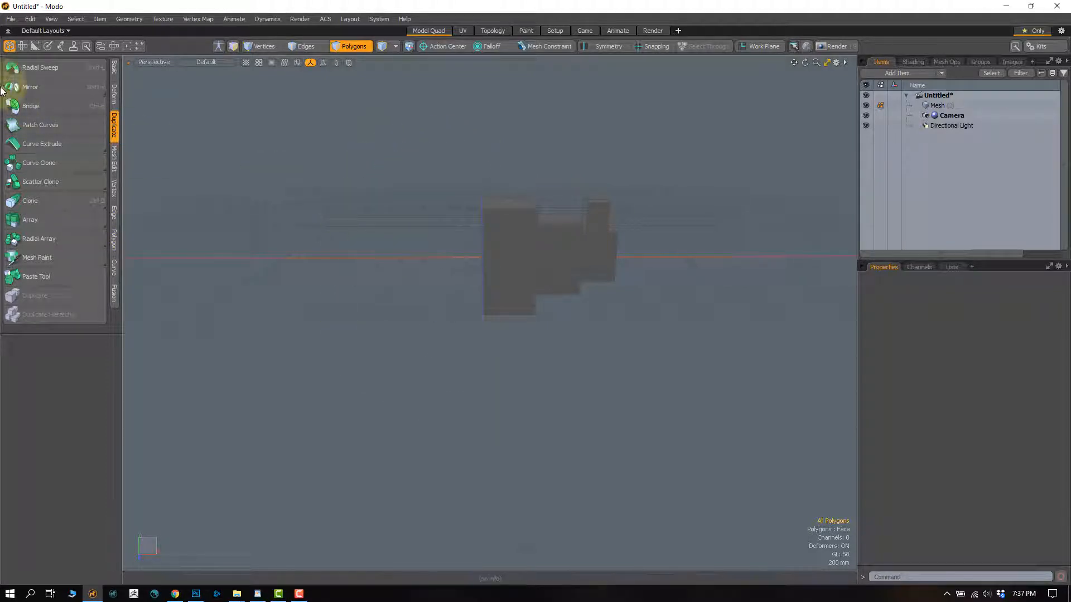
# Mirror the remaining half across the X axis and finish the Mirror tool.
pyautogui.click(31, 89)
pyautogui.click(299, 214)
pyautogui.press('q')
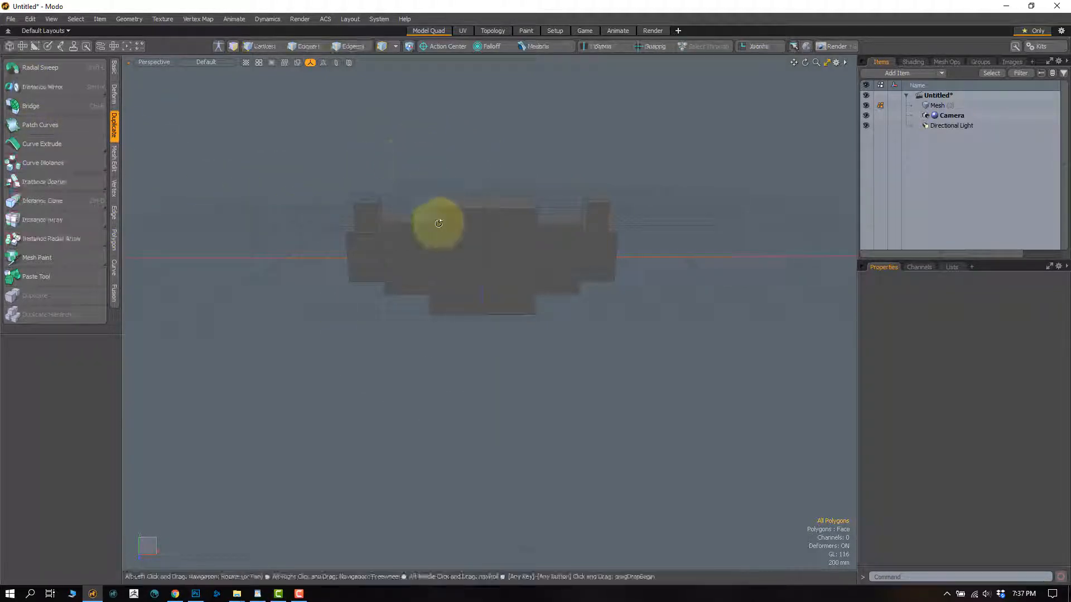
pyautogui.moveTo(437, 223)
pyautogui.keyDown('alt'); pyautogui.mouseDown()
pyautogui.moveTo(388, 234)
pyautogui.moveTo(419, 192)
pyautogui.moveTo(426, 237)
pyautogui.mouseUp(); pyautogui.keyUp('alt')
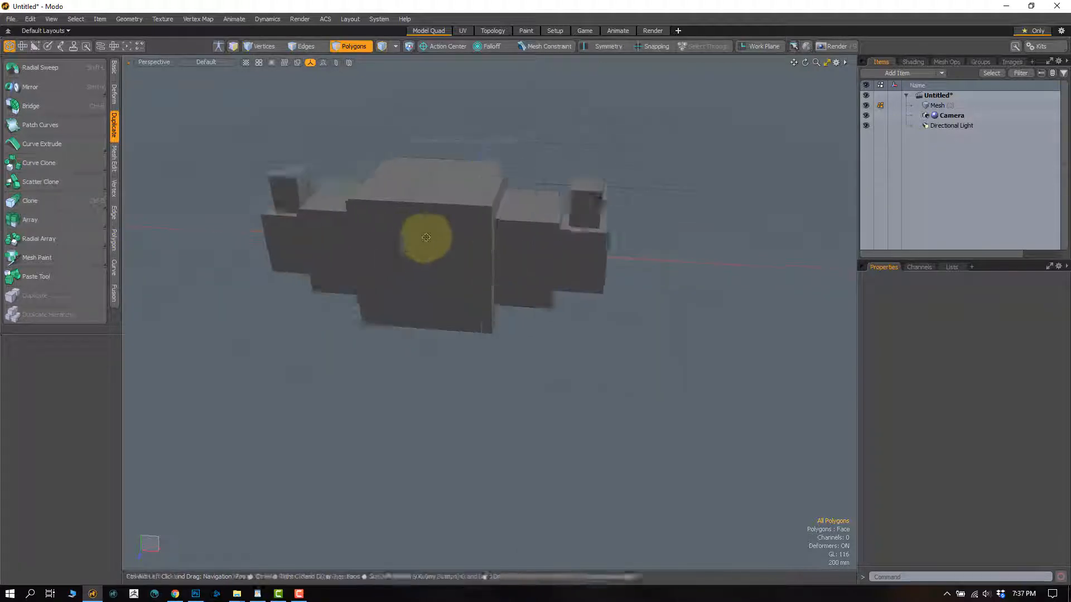
# Select polygons on one side of the mirrored model with symmetry off to check whether the opposite side responds, and deselect them.
pyautogui.click(316, 180)
pyautogui.keyDown('alt'); pyautogui.moveTo(312, 181); pyautogui.dragTo(505, 134); pyautogui.keyUp('alt')
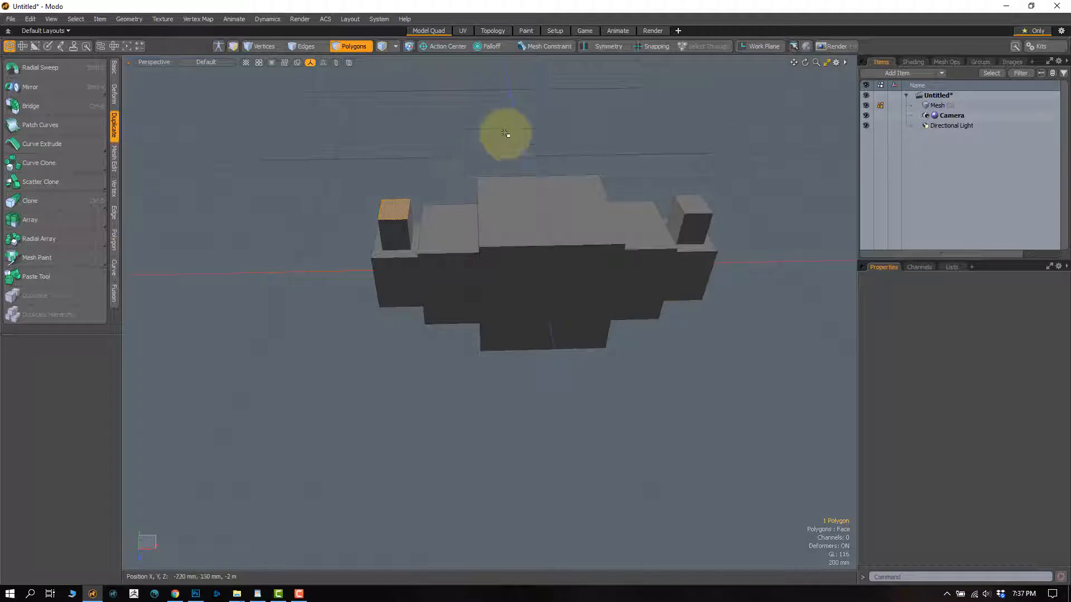
pyautogui.moveTo(458, 89); pyautogui.dragTo(495, 394, button='right')
pyautogui.moveTo(496, 393)
pyautogui.keyDown('alt'); pyautogui.mouseDown()
pyautogui.moveTo(545, 115)
pyautogui.moveTo(569, 438)
pyautogui.moveTo(534, 338)
pyautogui.mouseUp(); pyautogui.keyUp('alt')
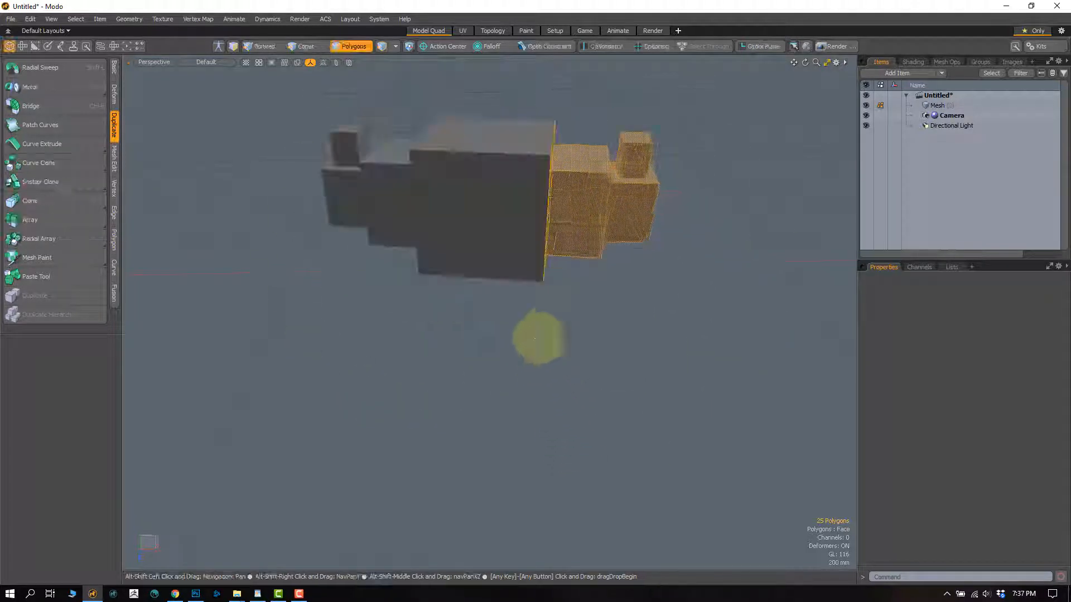
pyautogui.keyDown('alt'); pyautogui.moveTo(454, 234); pyautogui.dragTo(478, 282); pyautogui.keyUp('alt')
pyautogui.click(478, 282)
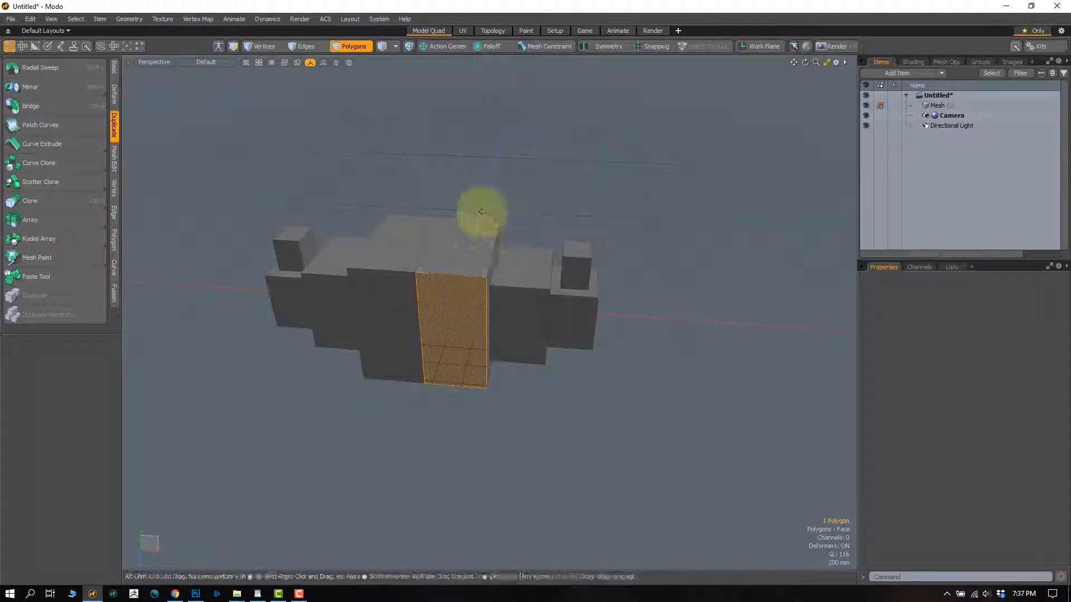
pyautogui.keyDown('alt'); pyautogui.moveTo(481, 212); pyautogui.dragTo(563, 218); pyautogui.keyUp('alt')
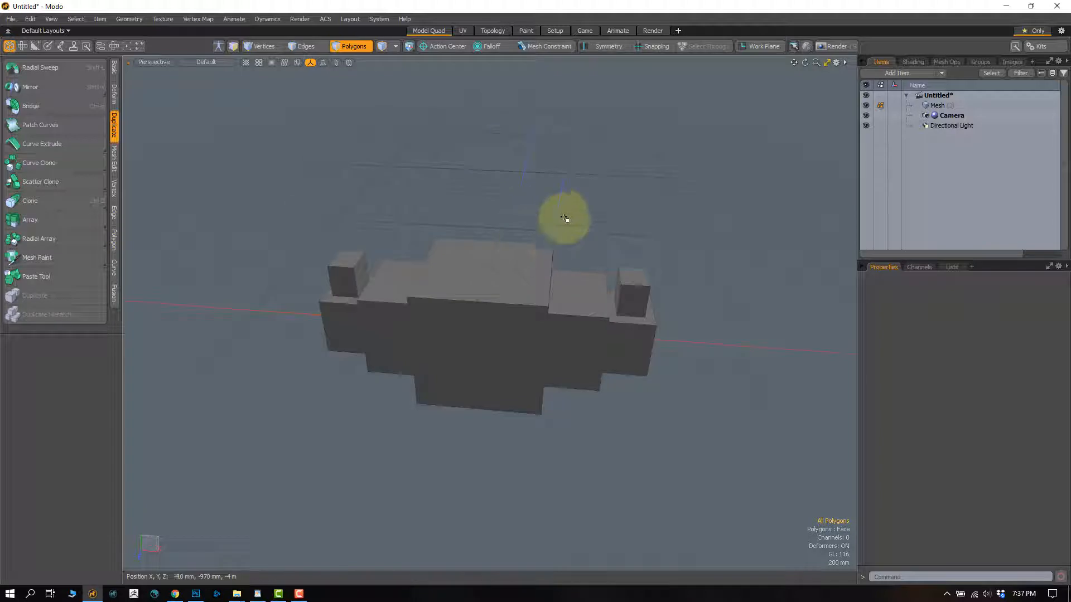
# Turn on X-axis symmetry and inspect the mirrored model from several angles.
pyautogui.click(615, 48)
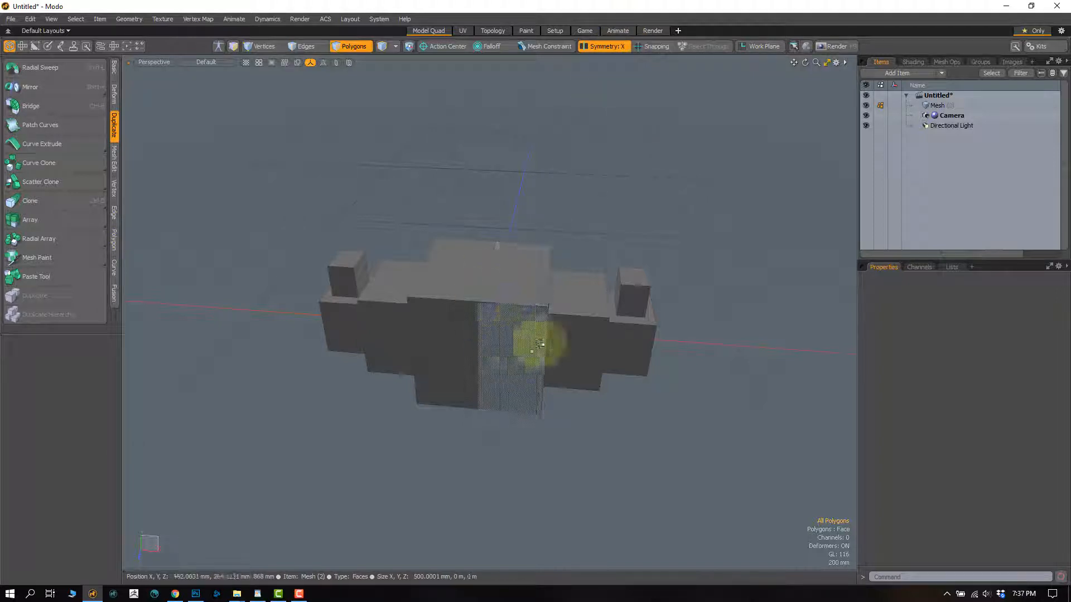
pyautogui.moveTo(542, 340)
pyautogui.mouseDown(button='right')
pyautogui.moveTo(585, 312)
pyautogui.moveTo(362, 298)
pyautogui.moveTo(538, 301)
pyautogui.mouseUp(button='right')
pyautogui.scroll(-2, 539, 290)
pyautogui.moveTo(538, 290)
pyautogui.keyDown('alt'); pyautogui.mouseDown()
pyautogui.moveTo(540, 275)
pyautogui.moveTo(510, 265)
pyautogui.mouseUp(); pyautogui.keyUp('alt')
pyautogui.keyDown('alt'); pyautogui.moveTo(640, 247); pyautogui.dragTo(586, 287); pyautogui.keyUp('alt')
pyautogui.moveTo(640, 275)
pyautogui.mouseDown(button='right')
pyautogui.moveTo(591, 279)
pyautogui.moveTo(645, 279)
pyautogui.mouseUp(button='right')
pyautogui.keyDown('alt'); pyautogui.moveTo(550, 295); pyautogui.dragTo(393, 285); pyautogui.keyUp('alt')
pyautogui.keyDown('alt'); pyautogui.moveTo(393, 285); pyautogui.dragTo(530, 290); pyautogui.keyUp('alt')
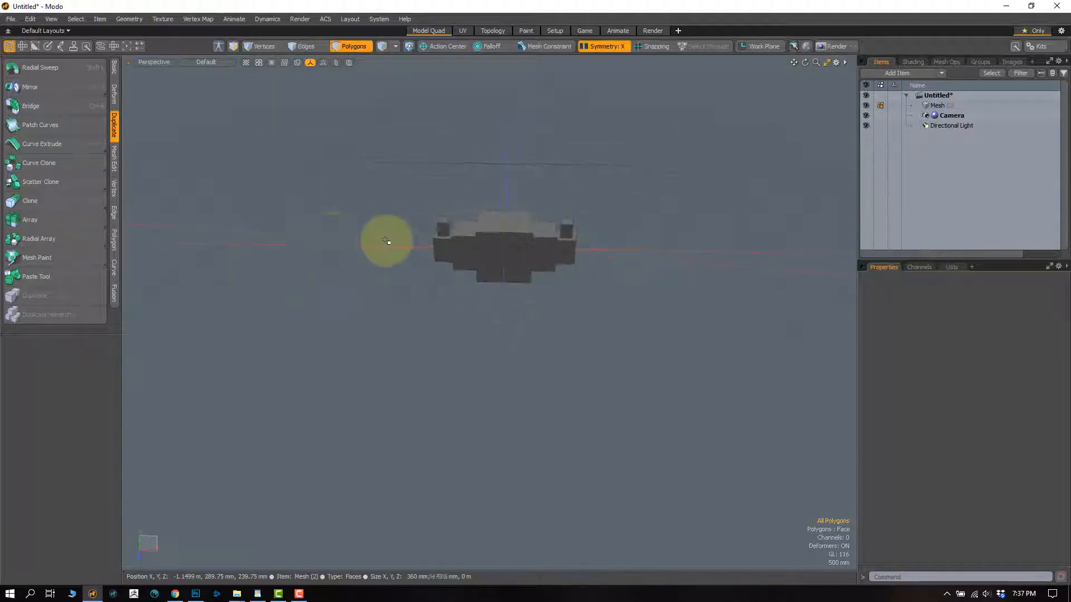
# Select polygons on one half and around the back to check that their mirrored counterparts are selected.
pyautogui.moveTo(385, 241)
pyautogui.mouseDown(button='right')
pyautogui.moveTo(375, 253)
pyautogui.moveTo(391, 258)
pyautogui.mouseUp(button='right')
pyautogui.moveTo(527, 278)
pyautogui.keyDown('alt'); pyautogui.mouseDown()
pyautogui.moveTo(407, 299)
pyautogui.moveTo(435, 256)
pyautogui.mouseUp(); pyautogui.keyUp('alt')
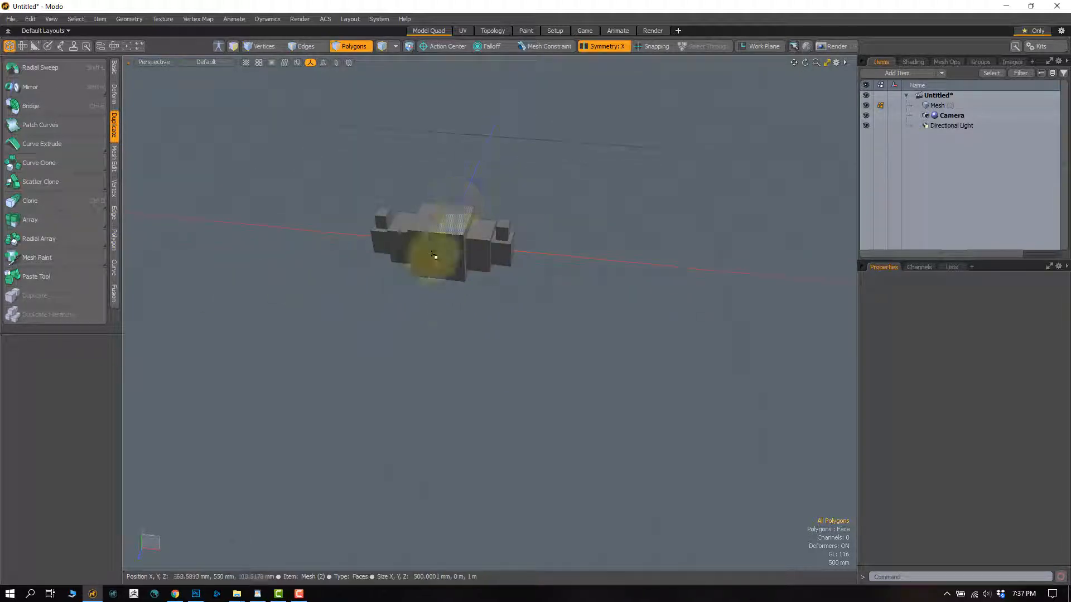
pyautogui.moveTo(435, 256)
pyautogui.mouseDown(button='right')
pyautogui.moveTo(378, 376)
pyautogui.moveTo(509, 123)
pyautogui.moveTo(503, 132)
pyautogui.mouseUp(button='right')
pyautogui.moveTo(447, 283)
pyautogui.keyDown('alt'); pyautogui.mouseDown()
pyautogui.moveTo(476, 171)
pyautogui.moveTo(454, 227)
pyautogui.moveTo(379, 246)
pyautogui.moveTo(428, 246)
pyautogui.moveTo(468, 195)
pyautogui.mouseUp(); pyautogui.keyUp('alt')
pyautogui.click(476, 171)
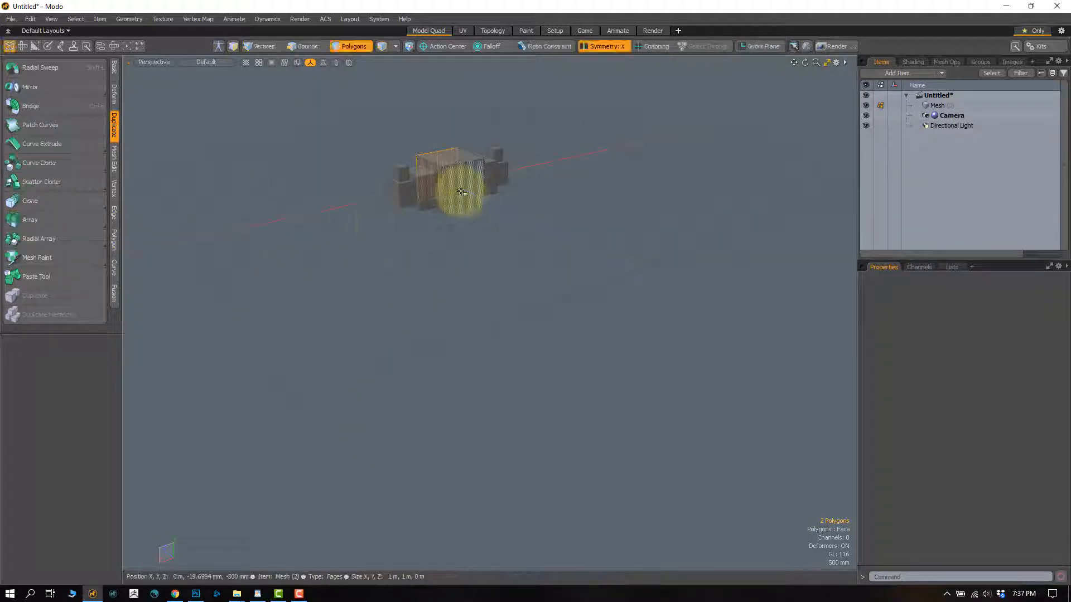
pyautogui.keyDown('shift'); pyautogui.click(469, 188); pyautogui.keyUp('shift')
pyautogui.keyDown('alt'); pyautogui.moveTo(366, 241); pyautogui.dragTo(516, 314); pyautogui.keyUp('alt')
# Switch to vertex selection and pick corner vertices of the central block to check their symmetric selection.
pyautogui.press('1')
pyautogui.keyDown('alt'); pyautogui.moveTo(516, 314); pyautogui.dragTo(306, 191); pyautogui.keyUp('alt')
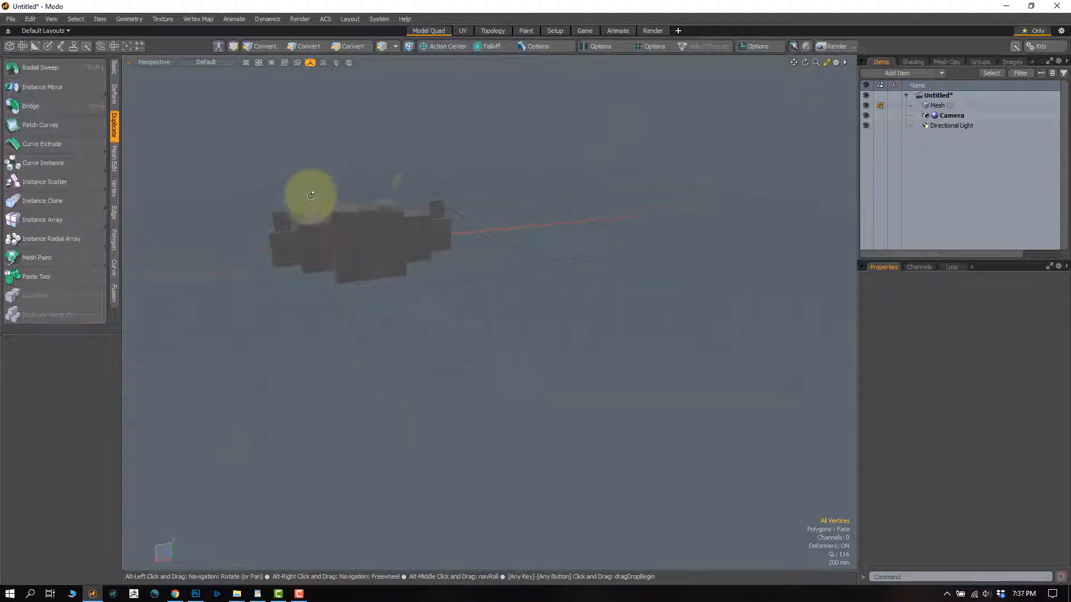
pyautogui.moveTo(394, 195)
pyautogui.mouseDown(button='right')
pyautogui.moveTo(361, 158)
pyautogui.moveTo(406, 191)
pyautogui.moveTo(390, 205)
pyautogui.mouseUp(button='right')
pyautogui.moveTo(356, 247)
pyautogui.keyDown('alt'); pyautogui.mouseDown()
pyautogui.moveTo(368, 287)
pyautogui.moveTo(540, 318)
pyautogui.moveTo(626, 259)
pyautogui.moveTo(588, 173)
pyautogui.mouseUp(); pyautogui.keyUp('alt')
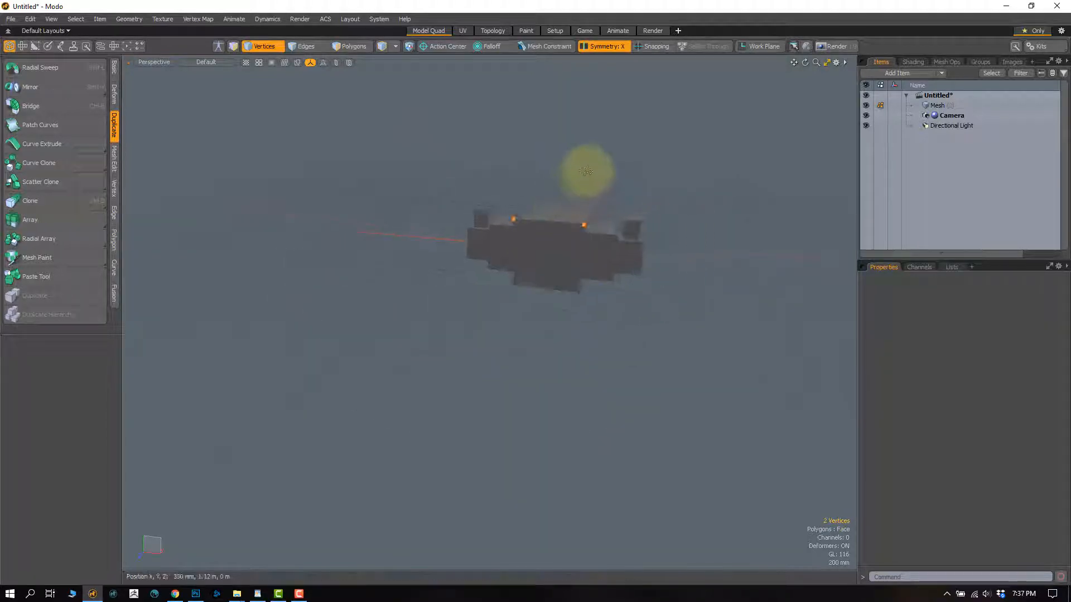
pyautogui.moveTo(588, 173)
pyautogui.mouseDown(button='right')
pyautogui.moveTo(525, 172)
pyautogui.moveTo(573, 199)
pyautogui.mouseUp(button='right')
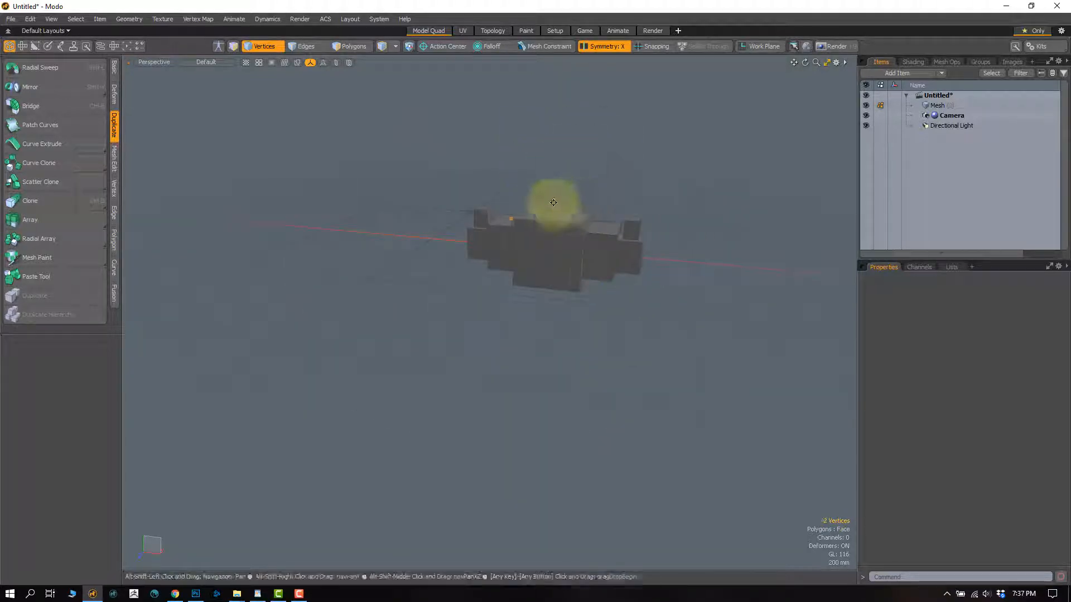
# Return to polygon selection, pick the central front and outer end polygons to check symmetric selection, and clear the selection.
pyautogui.keyDown('alt'); pyautogui.moveTo(553, 202); pyautogui.dragTo(507, 269); pyautogui.keyUp('alt')
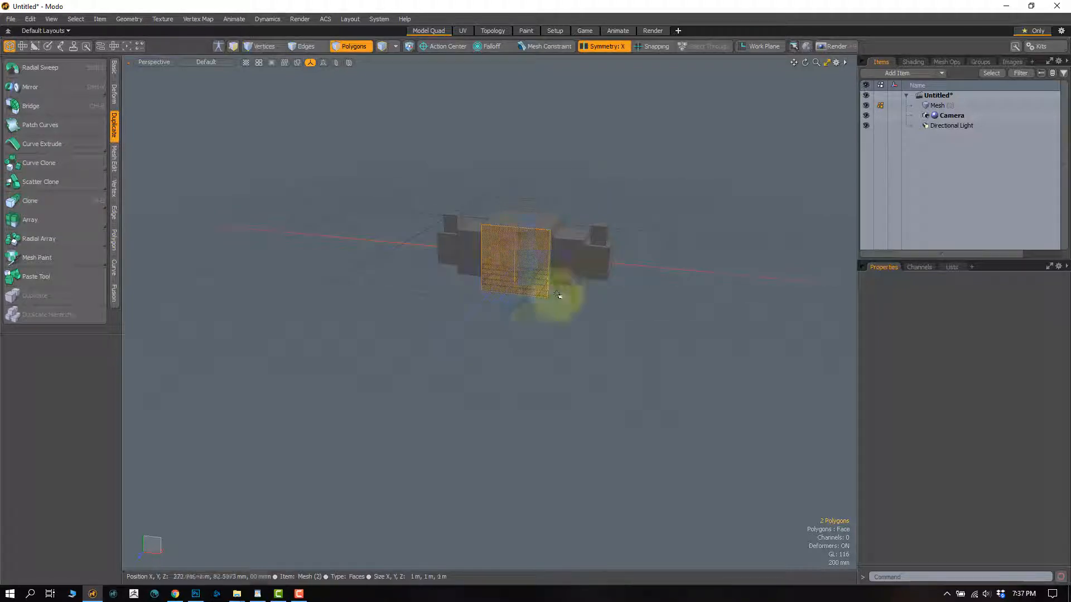
pyautogui.keyDown('alt'); pyautogui.moveTo(539, 253); pyautogui.dragTo(654, 296); pyautogui.keyUp('alt')
pyautogui.click(740, 204)
pyautogui.keyDown('alt'); pyautogui.moveTo(605, 240); pyautogui.dragTo(430, 244); pyautogui.keyUp('alt')
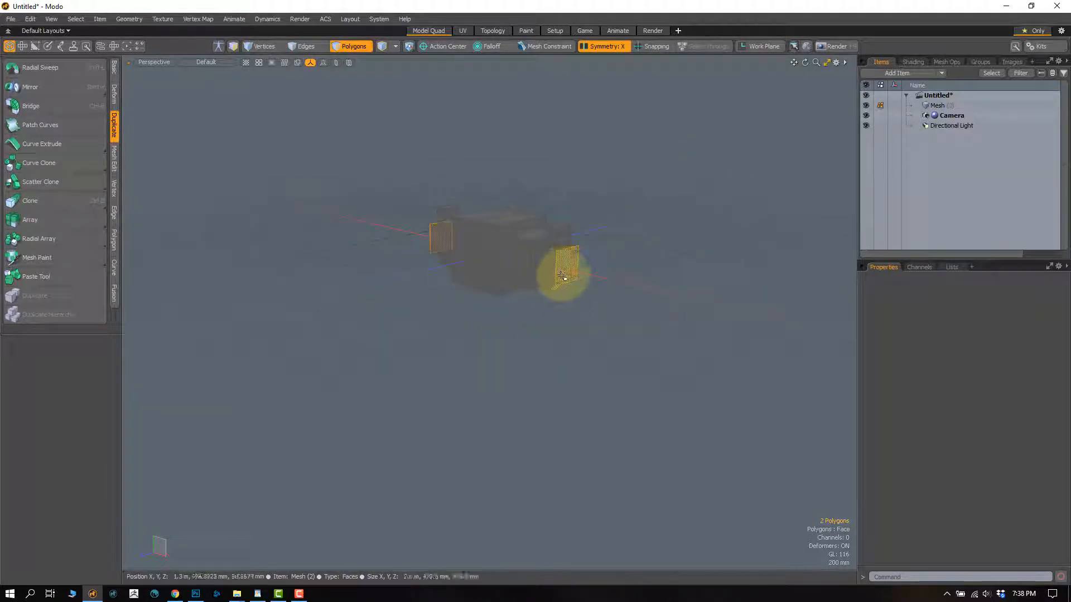
pyautogui.keyDown('alt'); pyautogui.moveTo(562, 275); pyautogui.dragTo(490, 319); pyautogui.keyUp('alt')
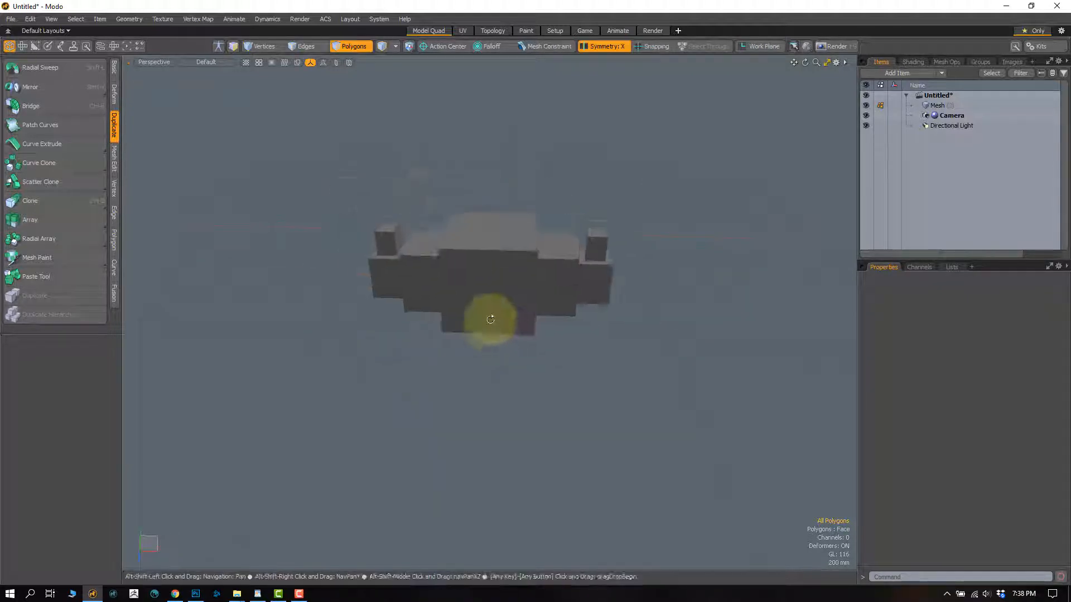
# Open the symmetry options and review the axis choice with X active.
pyautogui.click(610, 48)
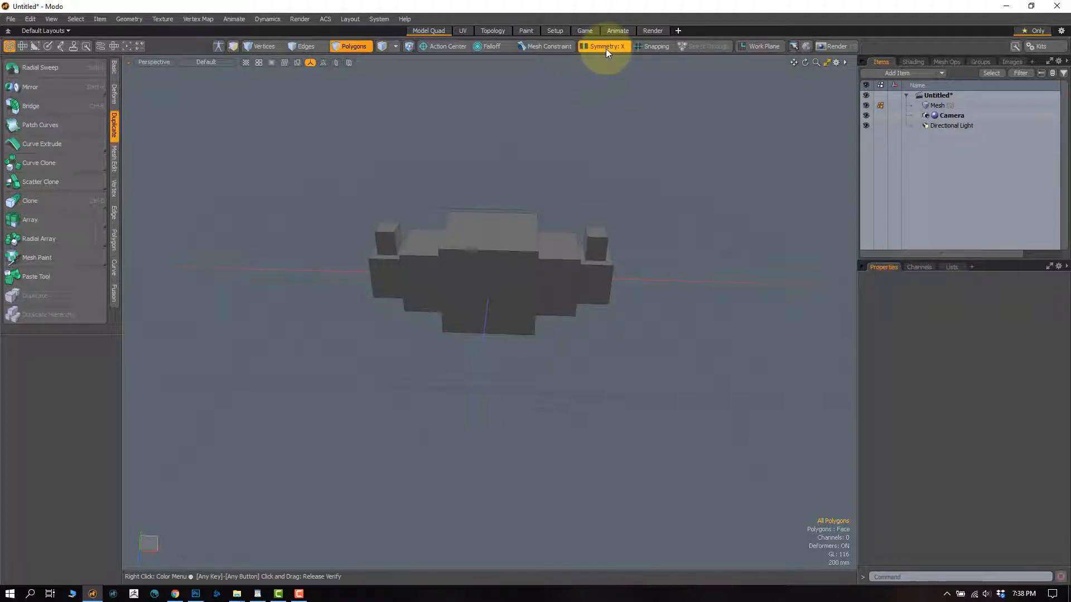
pyautogui.click(606, 49)
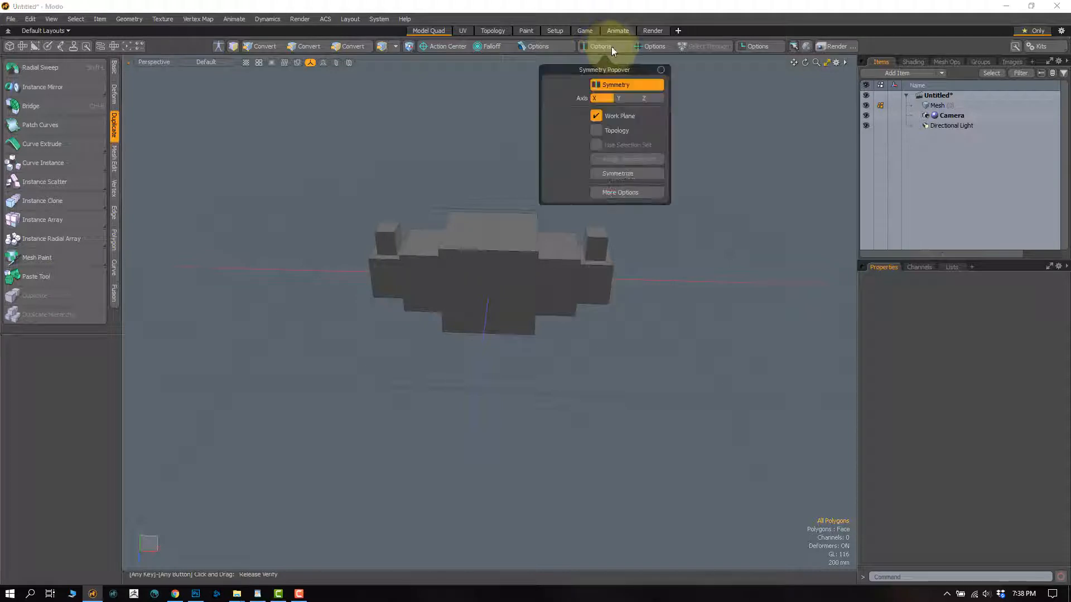
pyautogui.click(603, 98)
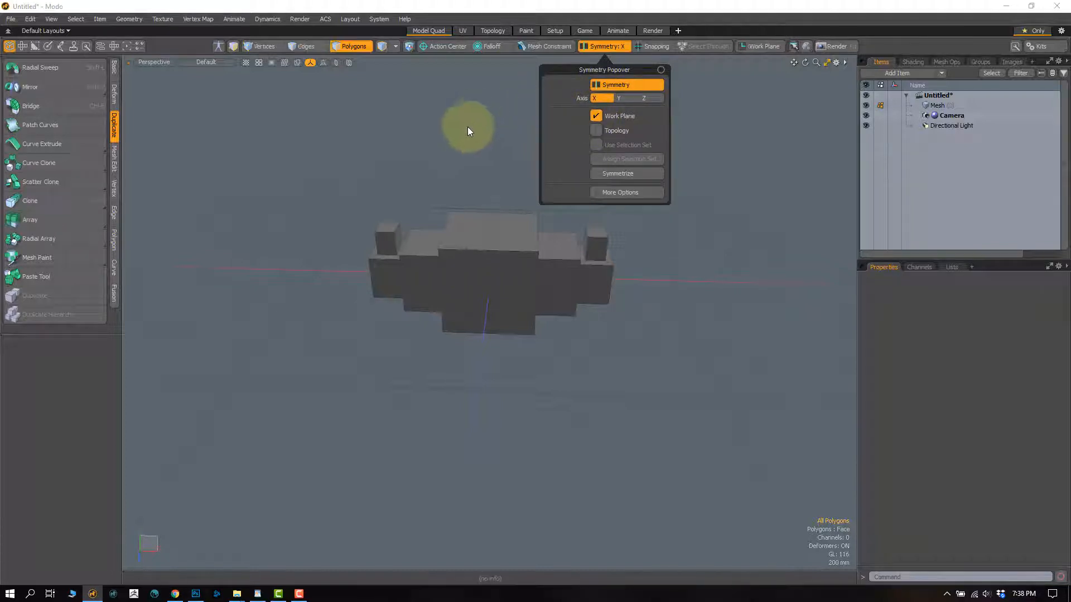
# Select the top polygons of both posts and move them symmetrically upward and outward to slant the posts.
pyautogui.keyDown('alt'); pyautogui.moveTo(545, 268); pyautogui.dragTo(579, 212); pyautogui.keyUp('alt')
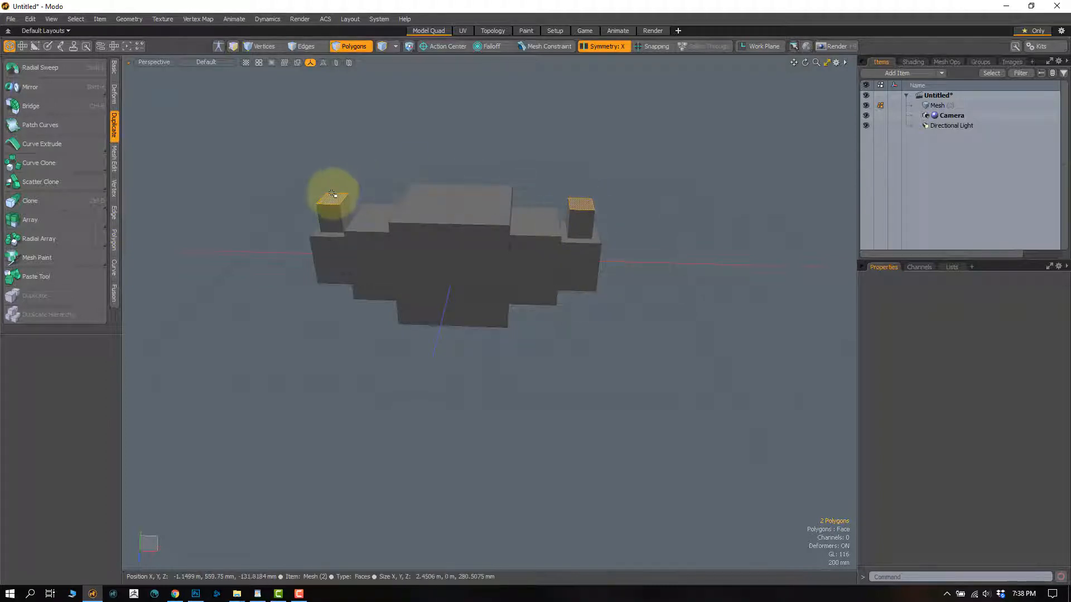
pyautogui.press('2')
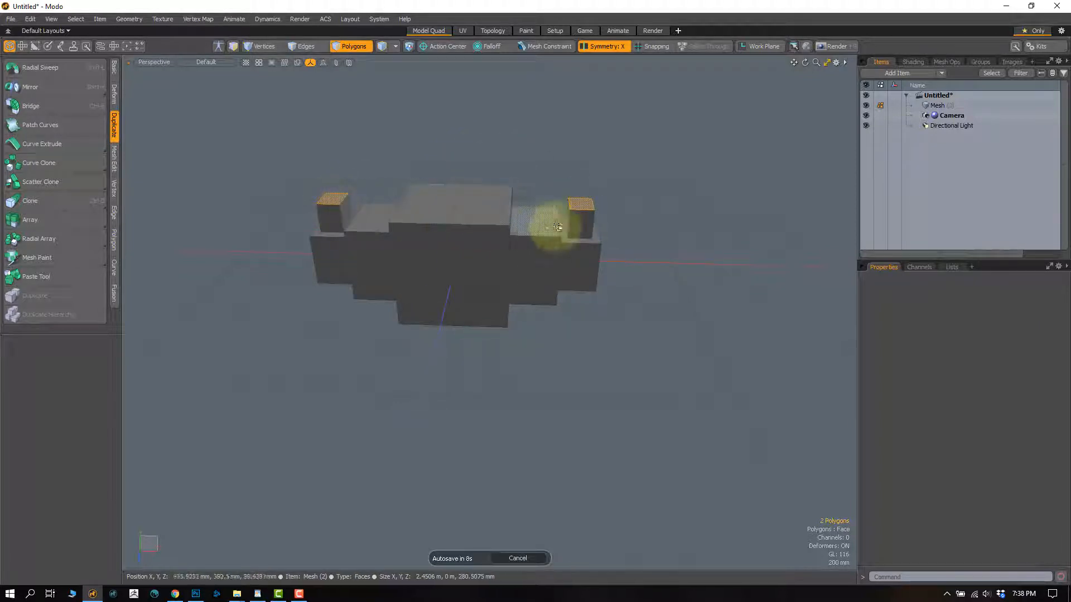
pyautogui.press('w')
pyautogui.keyDown('alt'); pyautogui.moveTo(546, 241); pyautogui.dragTo(627, 170); pyautogui.keyUp('alt')
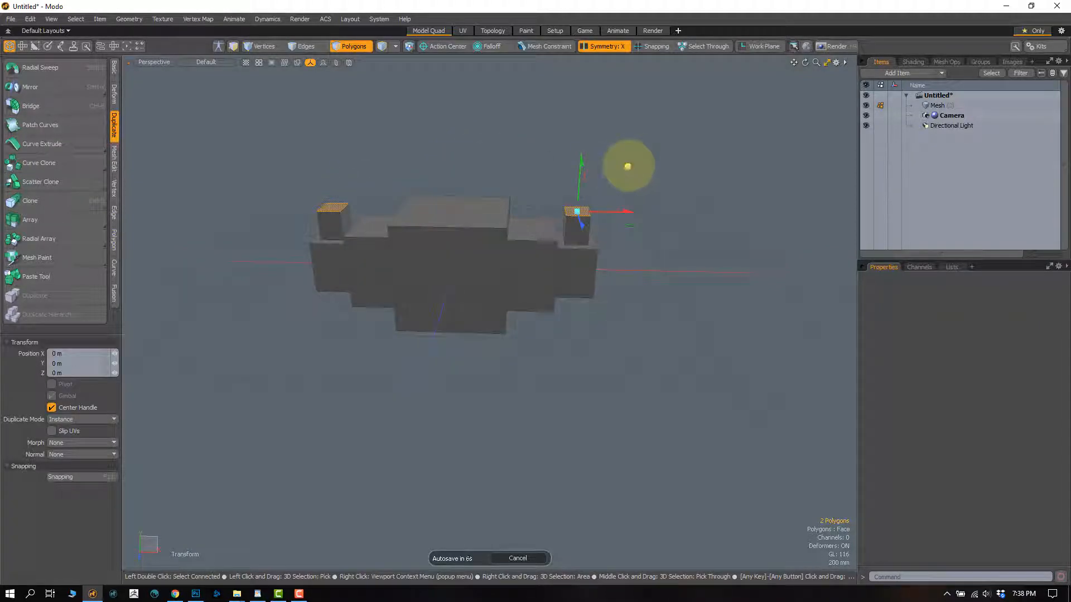
pyautogui.moveTo(672, 139); pyautogui.dragTo(605, 206)
# Extrude the top polygons of both slanted posts straight upward.
pyautogui.hotkey('shift', 'x')
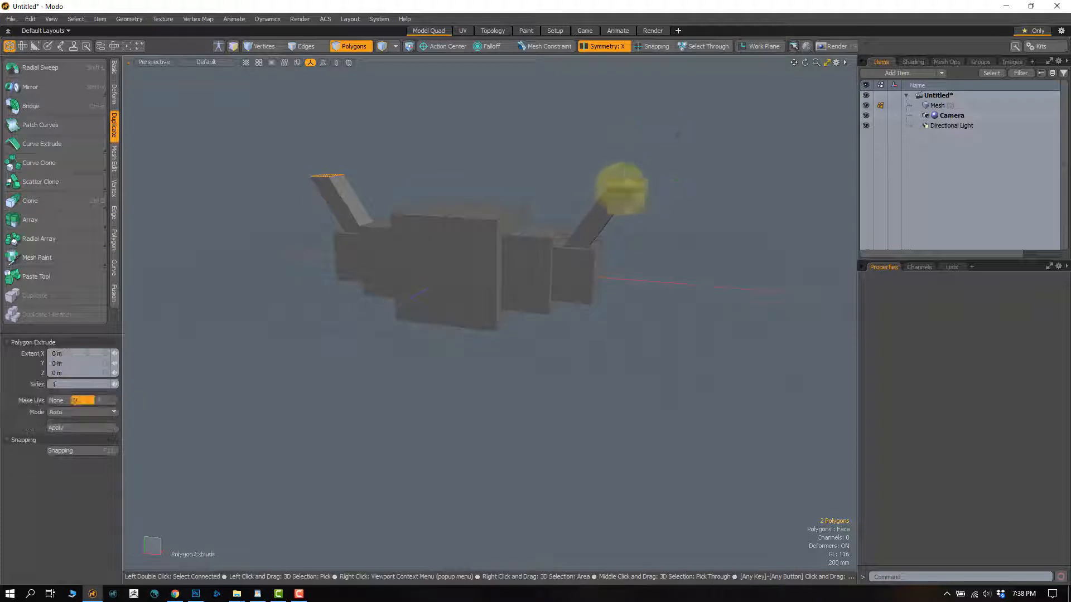
pyautogui.moveTo(627, 140); pyautogui.dragTo(628, 136)
pyautogui.keyDown('alt'); pyautogui.moveTo(624, 171); pyautogui.dragTo(601, 178); pyautogui.keyUp('alt')
pyautogui.press('q')
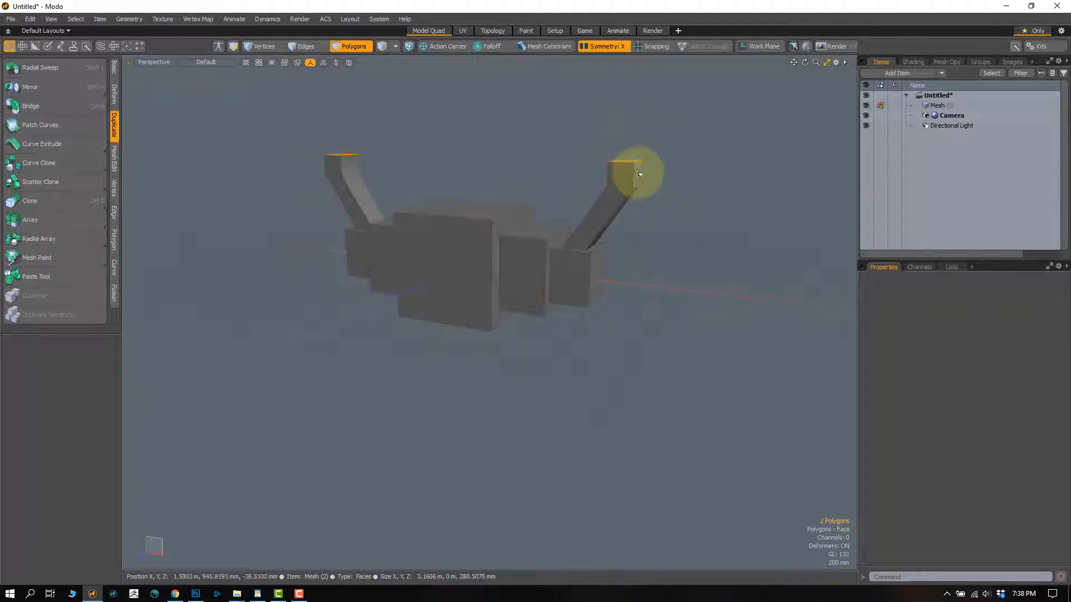
# Select the outward-facing polygons at the tips of both posts and extrude them symmetrically outward along X.
pyautogui.click(634, 182)
pyautogui.hotkey('shift', 'x')
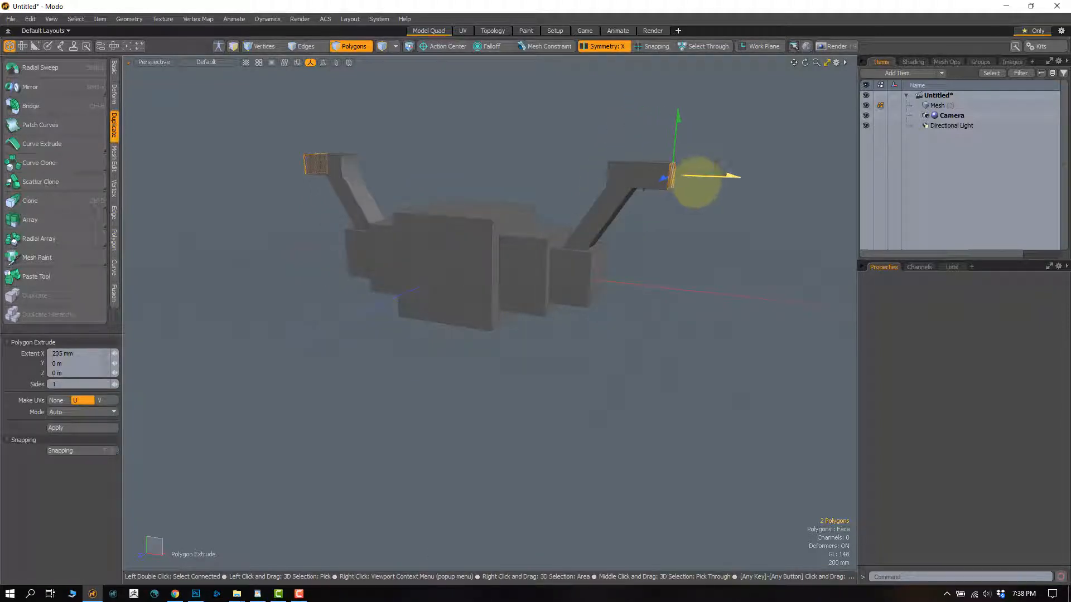
pyautogui.moveTo(721, 185); pyautogui.dragTo(730, 186)
pyautogui.keyDown('alt'); pyautogui.moveTo(660, 215); pyautogui.dragTo(671, 144); pyautogui.keyUp('alt')
pyautogui.press('q')
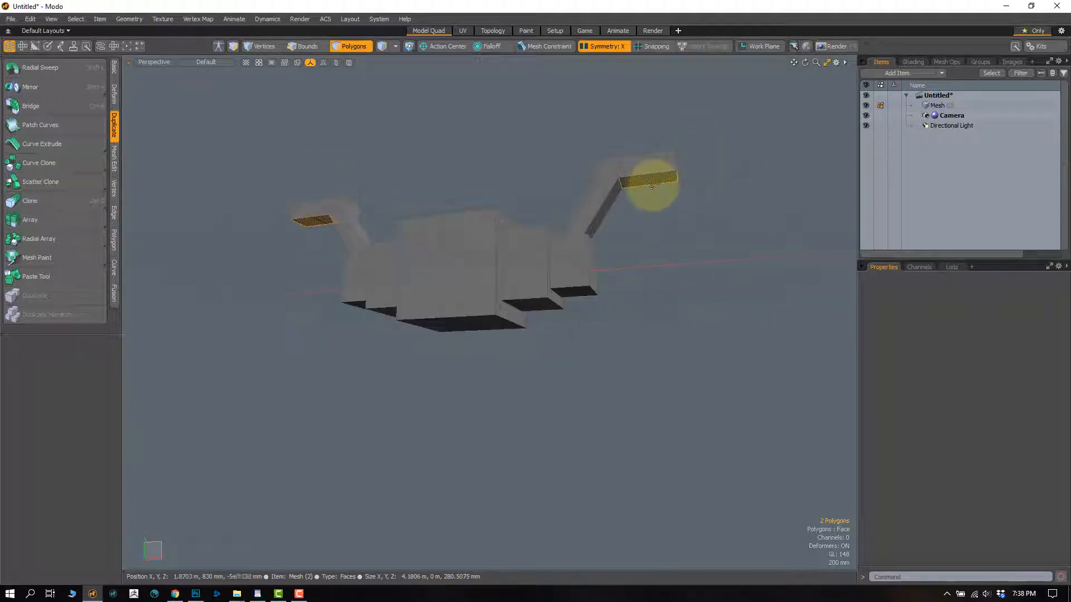
# Scale down the underside polygons of both arm tips, extrude them about 575 mm downward, and clear the selection.
pyautogui.press('y')
pyautogui.hotkey('shift', 'x')
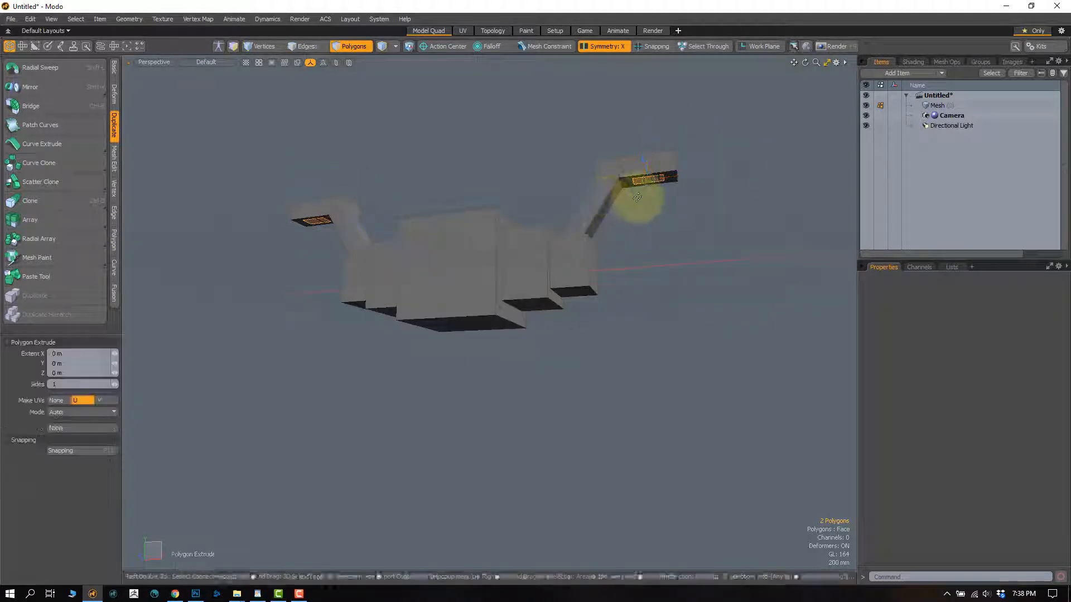
pyautogui.moveTo(647, 158); pyautogui.dragTo(593, 246)
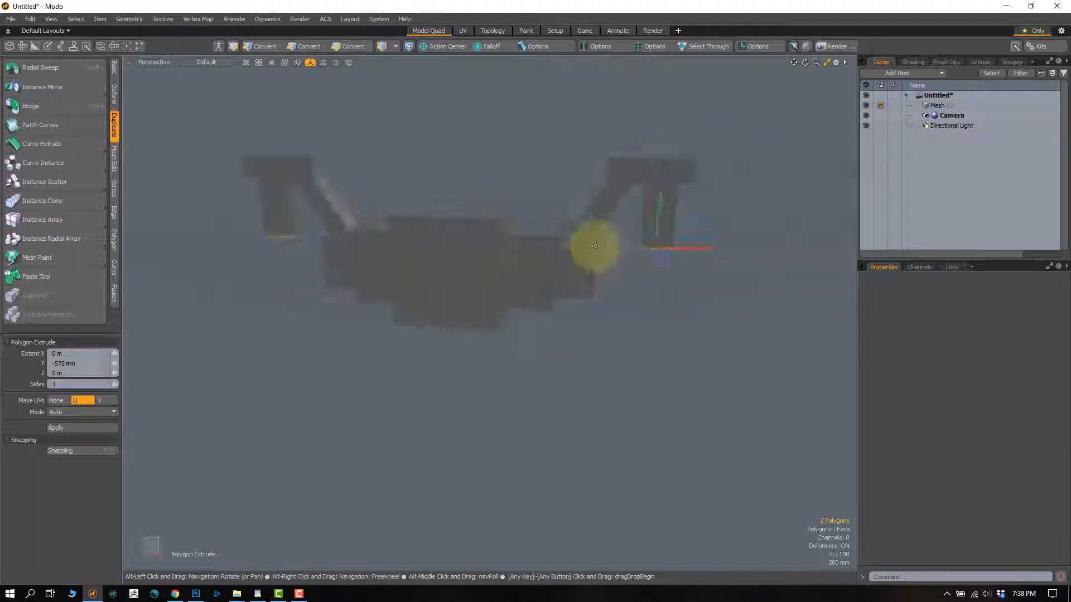
pyautogui.press('q')
pyautogui.click(544, 178)
pyautogui.keyDown('alt'); pyautogui.moveTo(544, 177); pyautogui.dragTo(639, 255); pyautogui.keyUp('alt')
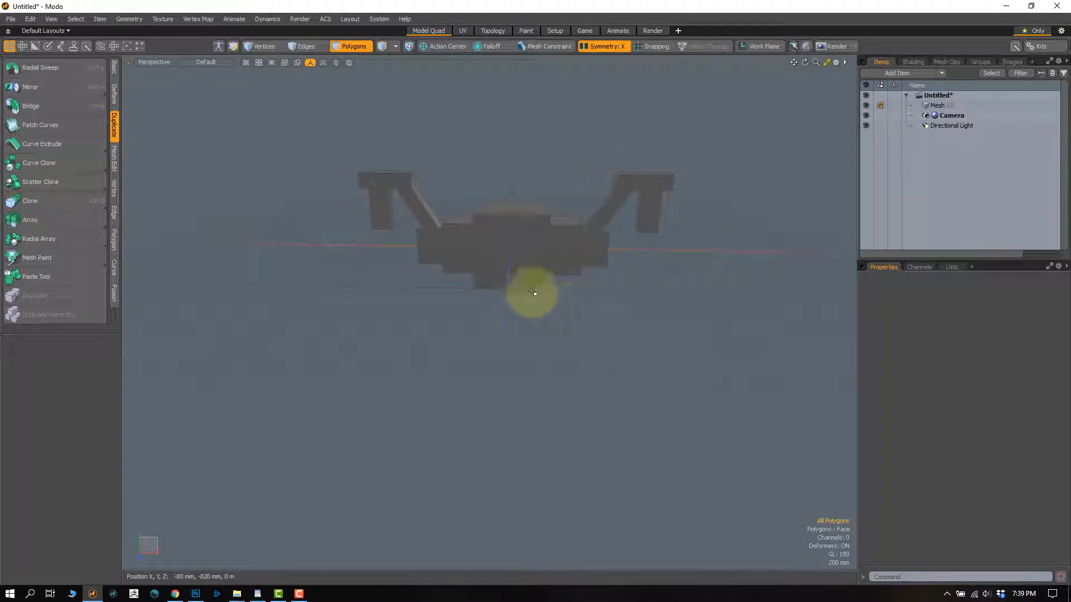
pyautogui.moveTo(443, 268)
pyautogui.mouseDown(button='right')
pyautogui.moveTo(445, 150)
pyautogui.moveTo(449, 287)
pyautogui.mouseUp(button='right')
pyautogui.click(447, 170)
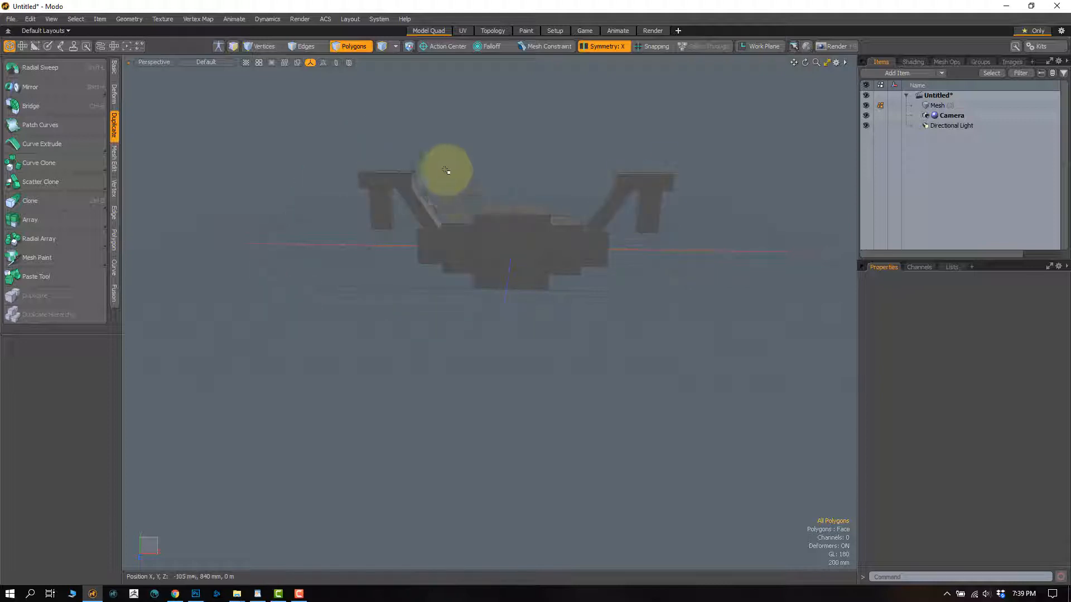
pyautogui.moveTo(552, 278)
pyautogui.keyDown('alt'); pyautogui.mouseDown()
pyautogui.moveTo(548, 310)
pyautogui.moveTo(497, 246)
pyautogui.moveTo(478, 240)
pyautogui.moveTo(509, 253)
pyautogui.moveTo(591, 248)
pyautogui.moveTo(488, 330)
pyautogui.moveTo(514, 251)
pyautogui.mouseUp(); pyautogui.keyUp('alt')
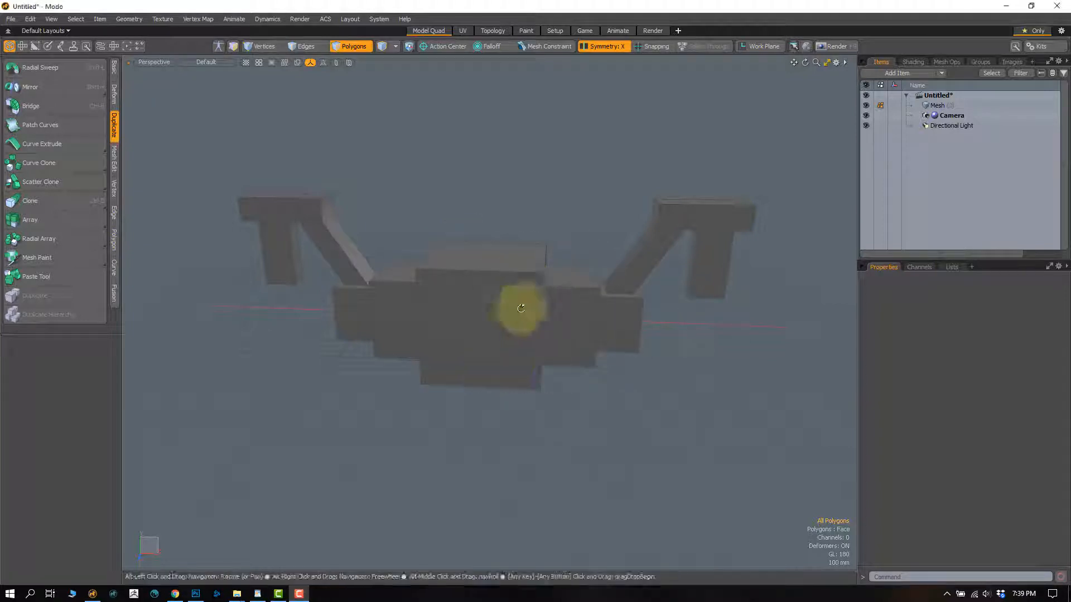
pyautogui.keyDown('alt'); pyautogui.moveTo(518, 306); pyautogui.dragTo(493, 260); pyautogui.keyUp('alt')
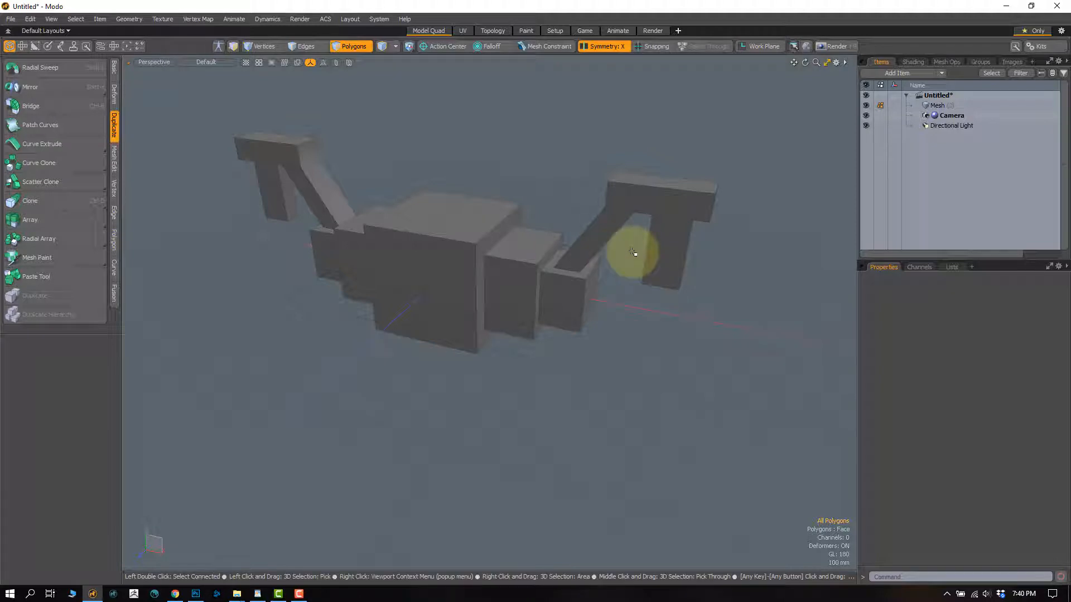
# Add a single loop slice at 50% around both downward legs of the arms.
pyautogui.press('2')
pyautogui.keyDown('alt'); pyautogui.moveTo(610, 337); pyautogui.dragTo(595, 236); pyautogui.keyUp('alt')
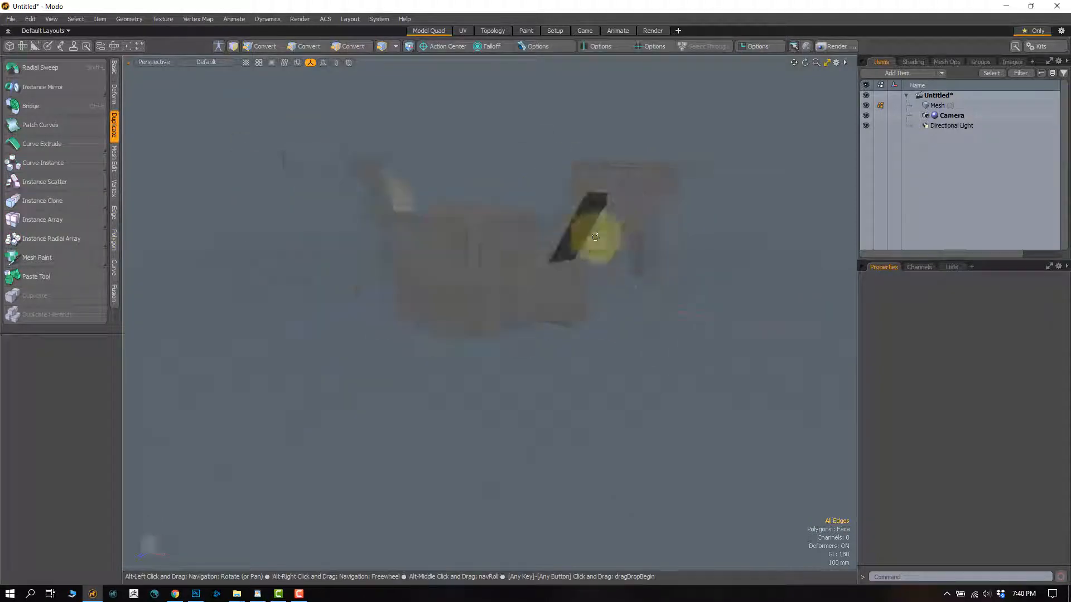
pyautogui.click(661, 241)
pyautogui.press('alt')
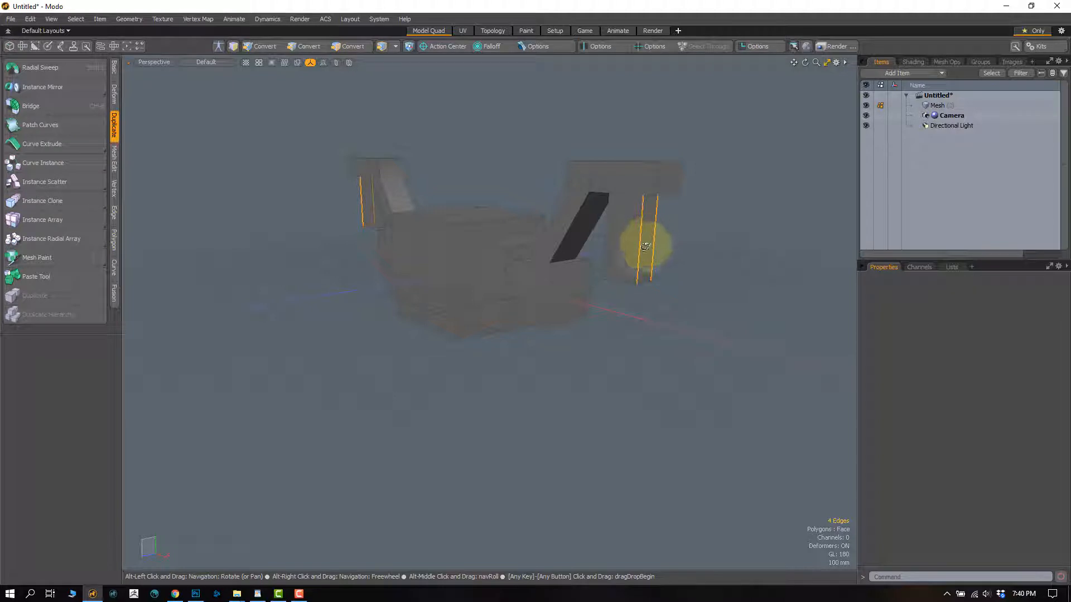
pyautogui.hotkey('alt', 'c')
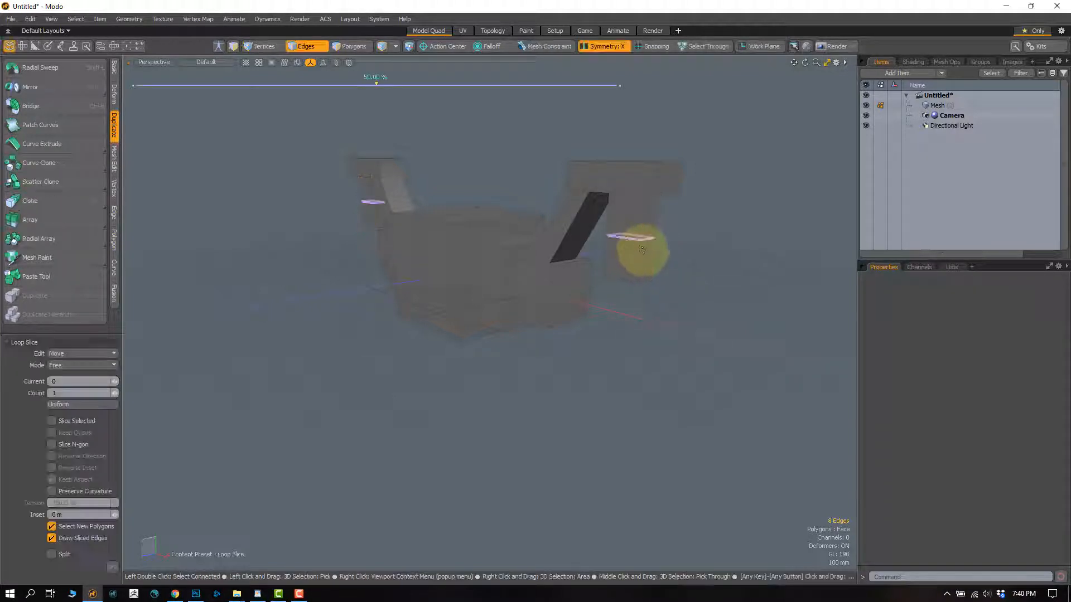
pyautogui.keyDown('alt'); pyautogui.keyDown('shift'); pyautogui.moveTo(648, 255); pyautogui.dragTo(603, 277); pyautogui.keyUp('shift'); pyautogui.keyUp('alt')
pyautogui.press('Escape')
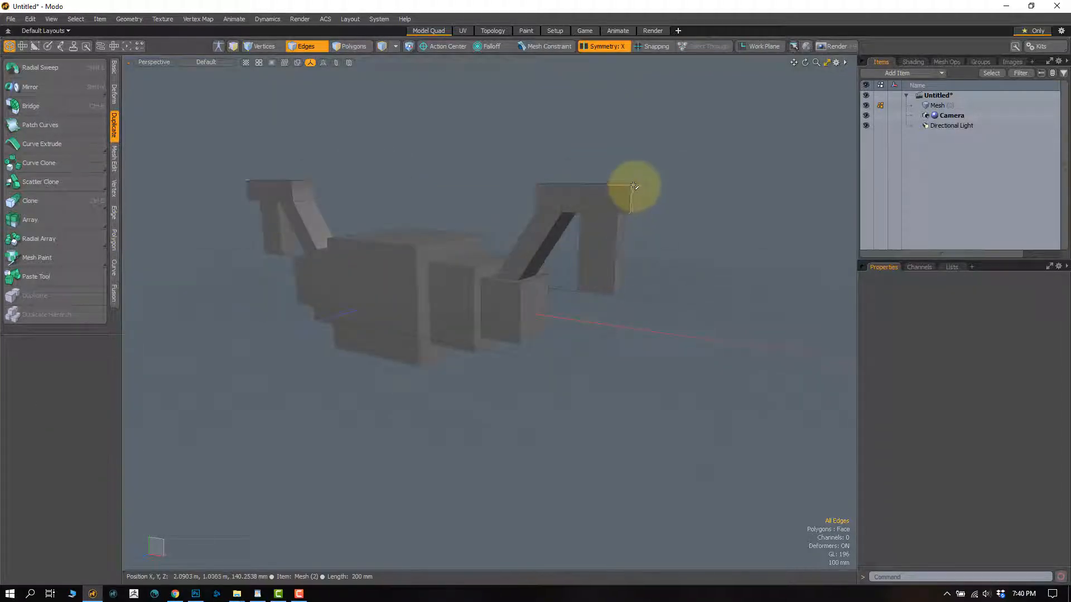
# Bevel the upper outer edges of both arm tips symmetrically with round level 1.
pyautogui.keyDown('alt'); pyautogui.moveTo(641, 193); pyautogui.dragTo(705, 168); pyautogui.keyUp('alt')
pyautogui.press('b')
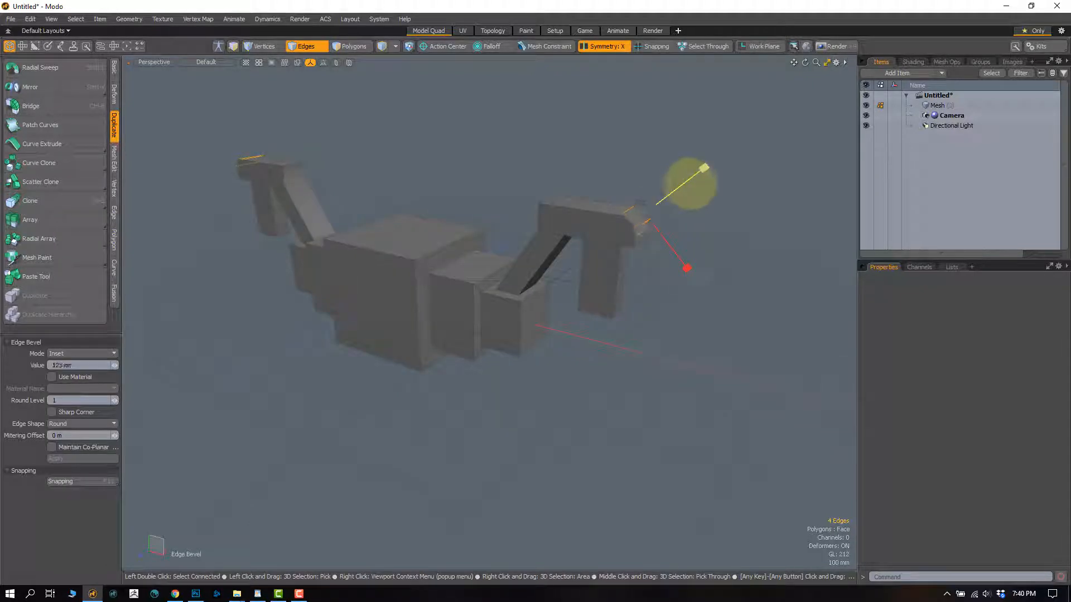
pyautogui.press('space')
pyautogui.keyDown('alt'); pyautogui.moveTo(596, 231); pyautogui.dragTo(610, 210); pyautogui.keyUp('alt')
# Extend the upper front edges of both arm tips about 545 mm forward along Z.
pyautogui.press('3')
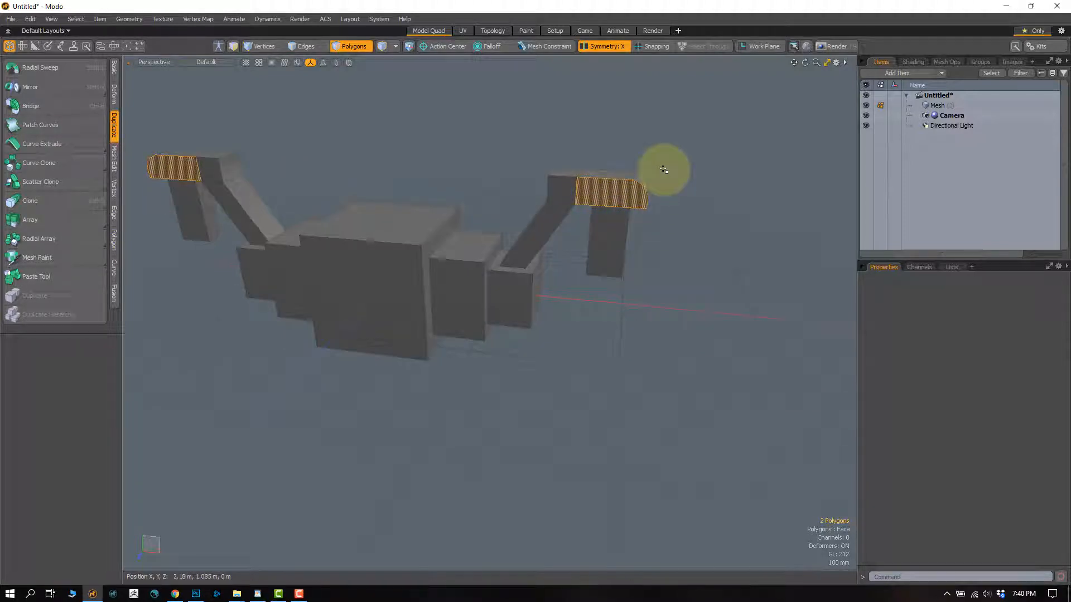
pyautogui.press('2')
pyautogui.click(601, 181)
pyautogui.keyDown('alt'); pyautogui.moveTo(603, 187); pyautogui.dragTo(677, 279); pyautogui.keyUp('alt')
pyautogui.press('z')
pyautogui.click(580, 229)
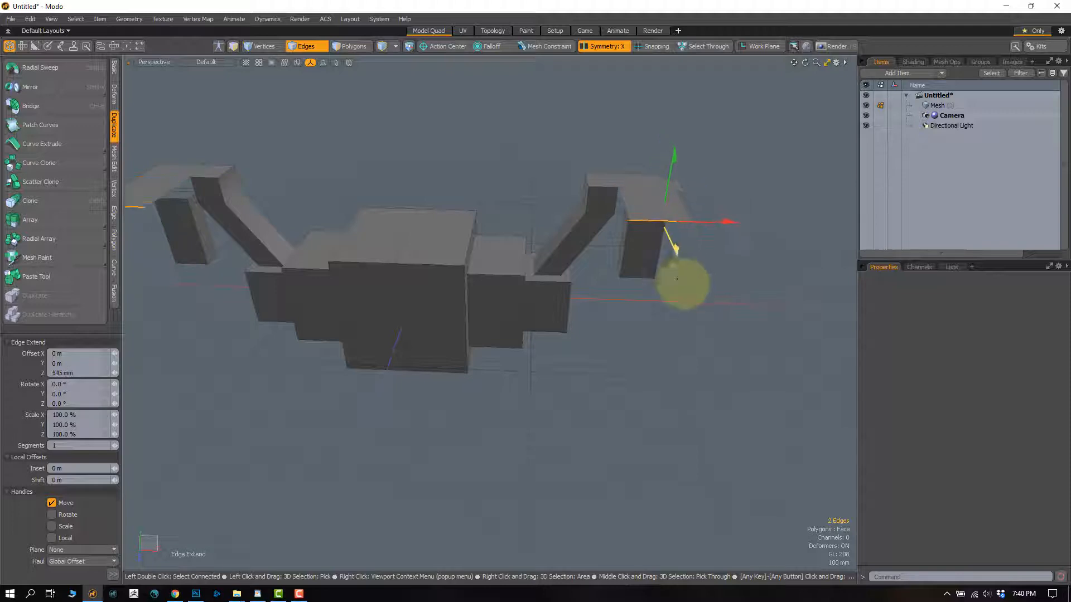
pyautogui.press('x')
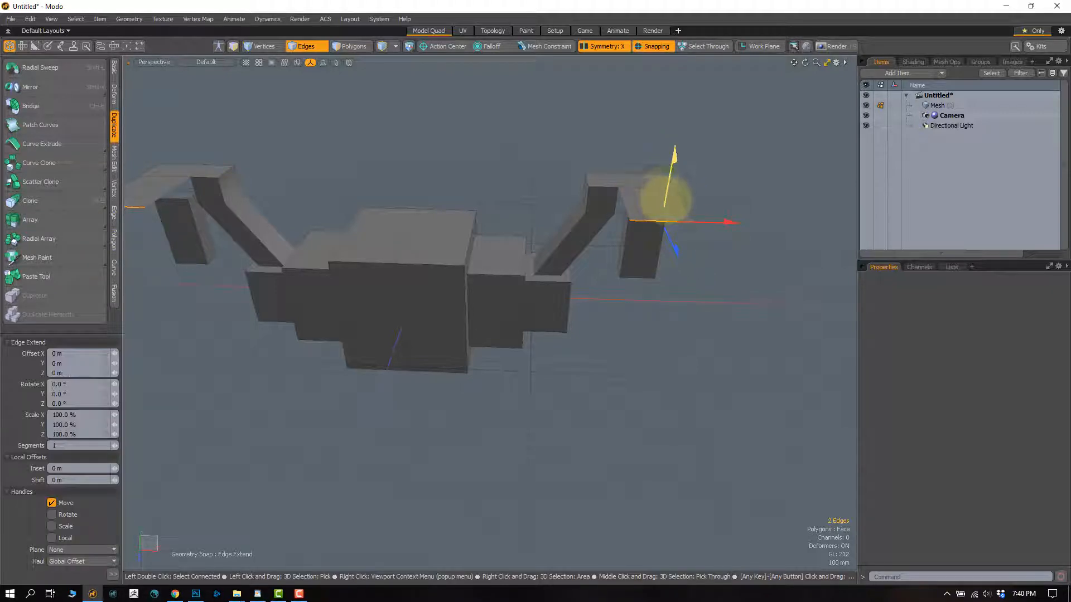
pyautogui.moveTo(667, 199); pyautogui.dragTo(616, 304)
pyautogui.press('super')
pyautogui.write('x')
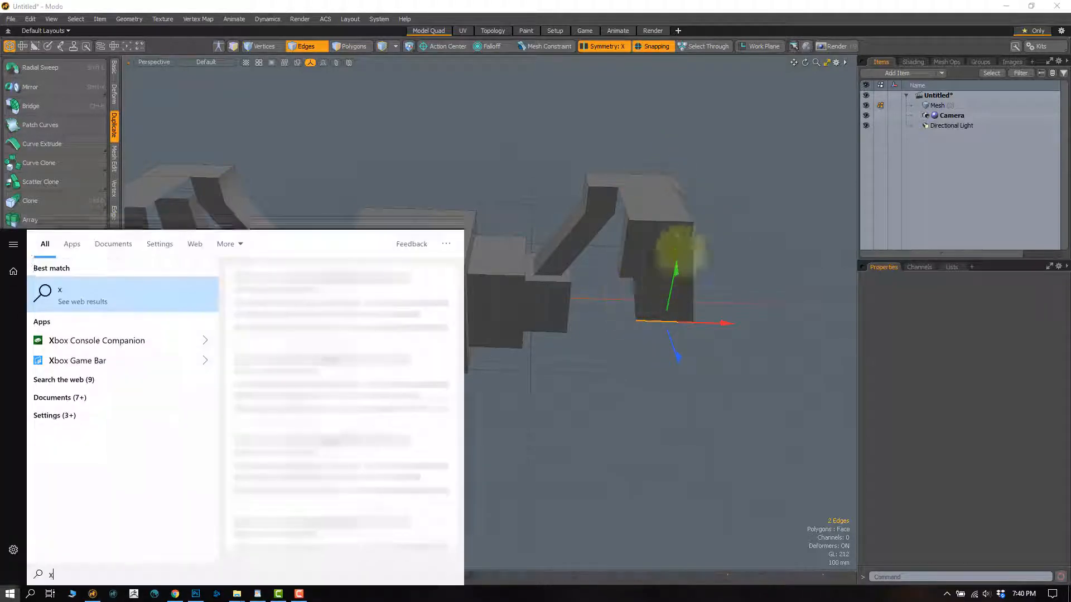
pyautogui.press('Escape')
pyautogui.press('q')
pyautogui.click(640, 353)
pyautogui.hotkey('ctrl', 'z')
pyautogui.hotkey('ctrl', 'z')
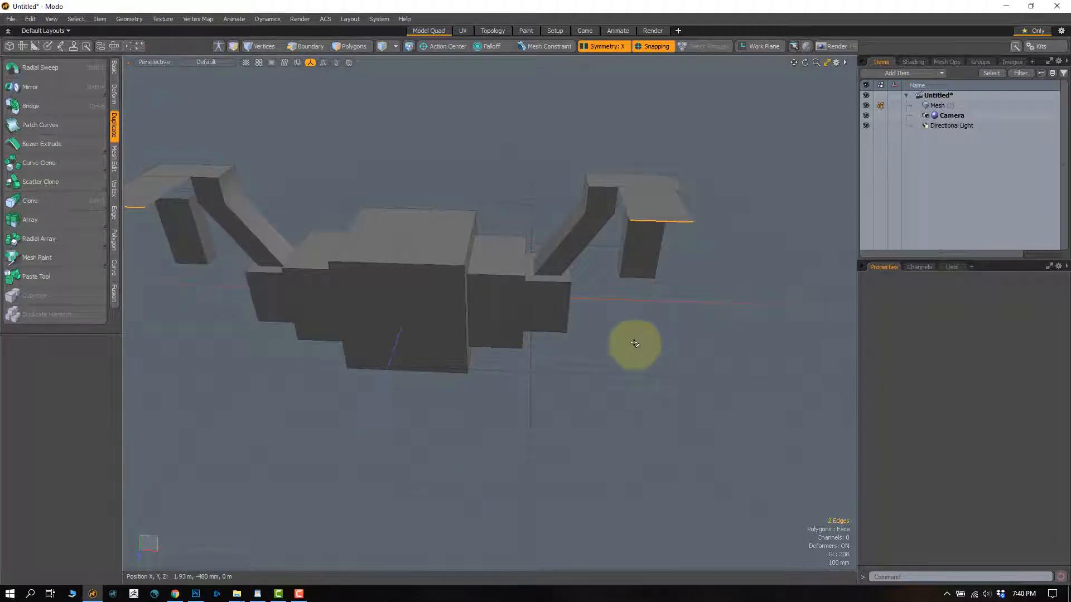
# Extend the front edges of both arm tips downward with snapping turned off to form hanging panels.
pyautogui.press('x')
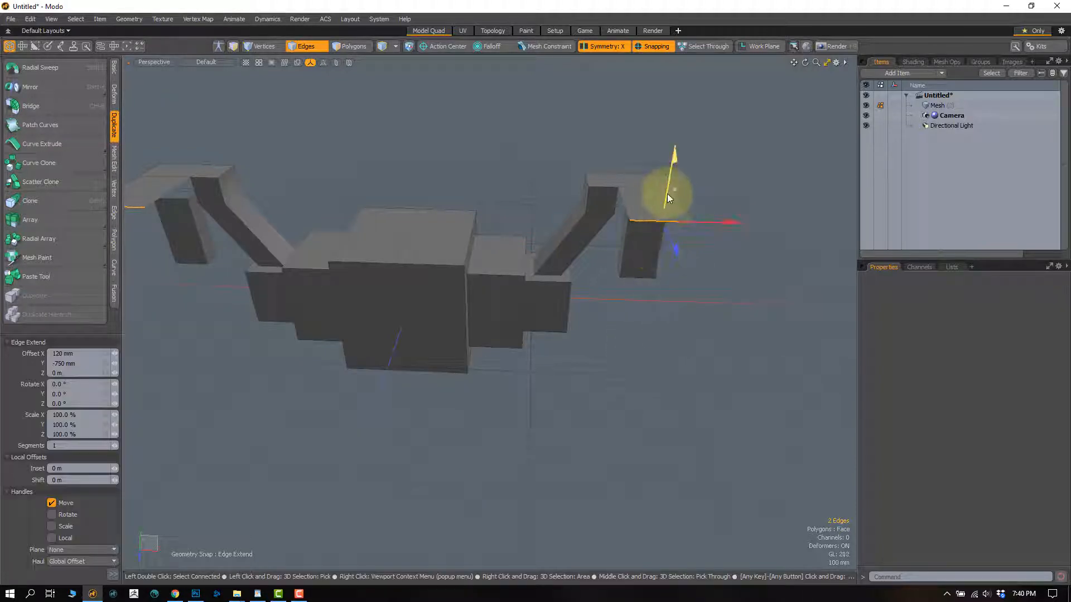
pyautogui.press('x')
pyautogui.moveTo(668, 189); pyautogui.dragTo(645, 284)
pyautogui.press('q')
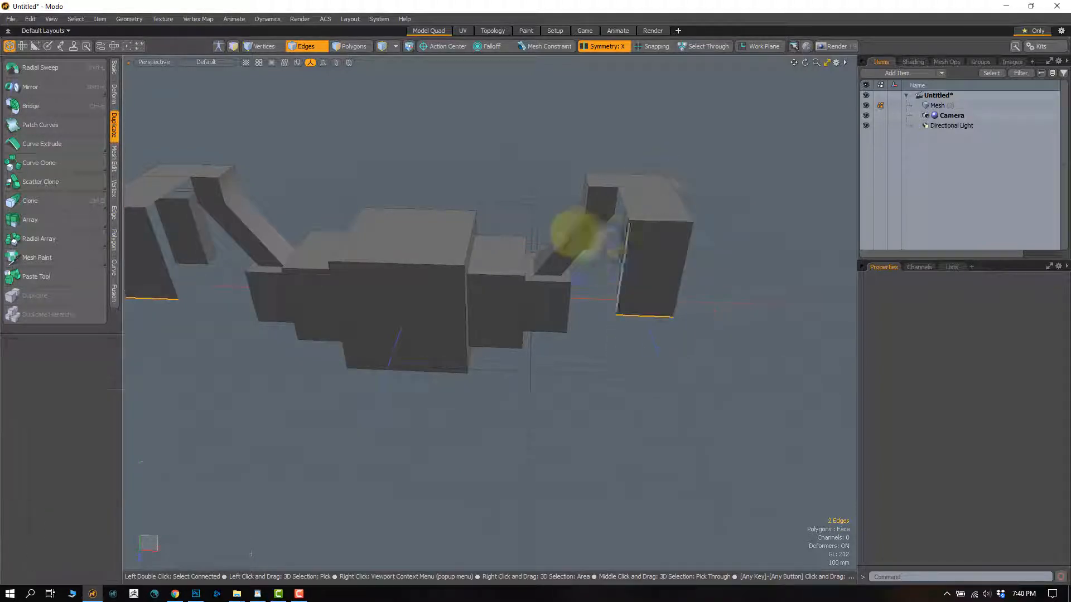
# Edge-slice both hanging front panels diagonally from the lower inner corner to the upper outer corner.
pyautogui.keyDown('alt'); pyautogui.moveTo(577, 233); pyautogui.dragTo(622, 282); pyautogui.keyUp('alt')
pyautogui.press('c')
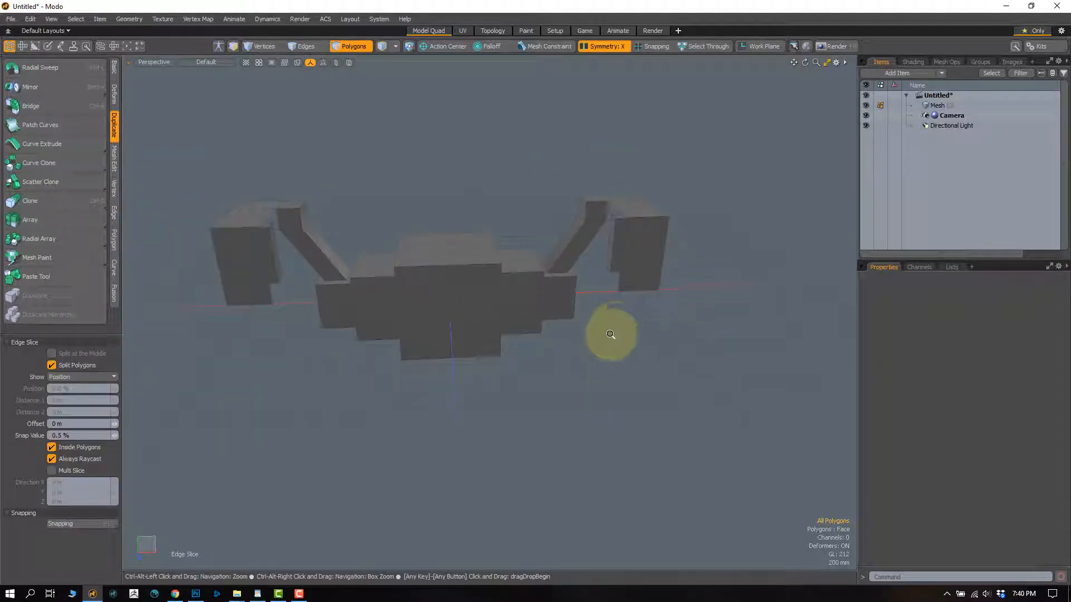
pyautogui.keyDown('ctrl'); pyautogui.keyDown('alt'); pyautogui.moveTo(611, 335); pyautogui.dragTo(672, 200); pyautogui.keyUp('alt'); pyautogui.keyUp('ctrl')
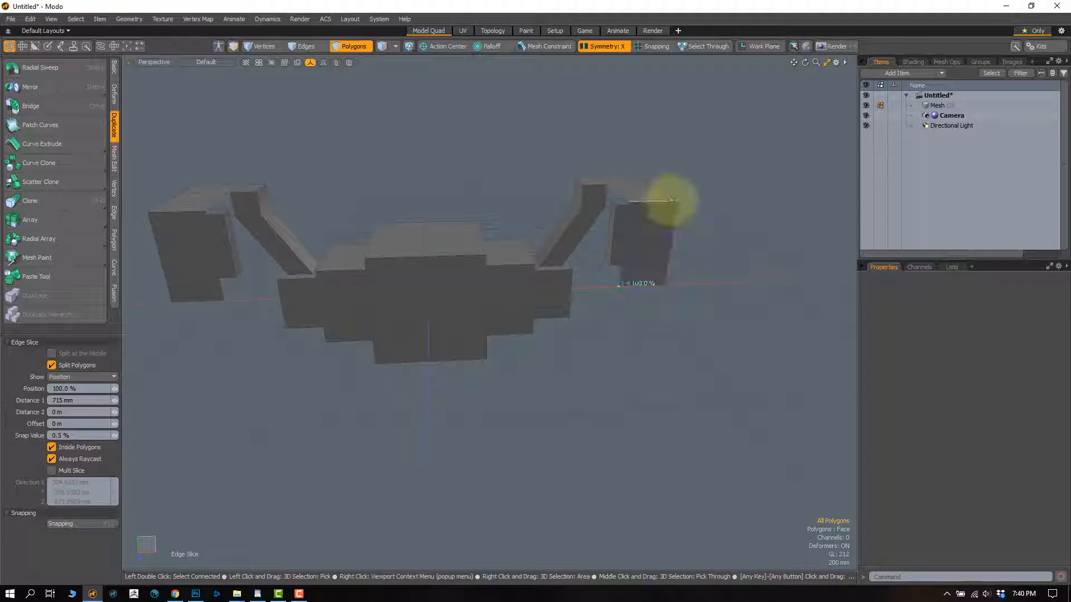
pyautogui.click(679, 201)
pyautogui.press('q')
pyautogui.scroll(-3, 621, 334)
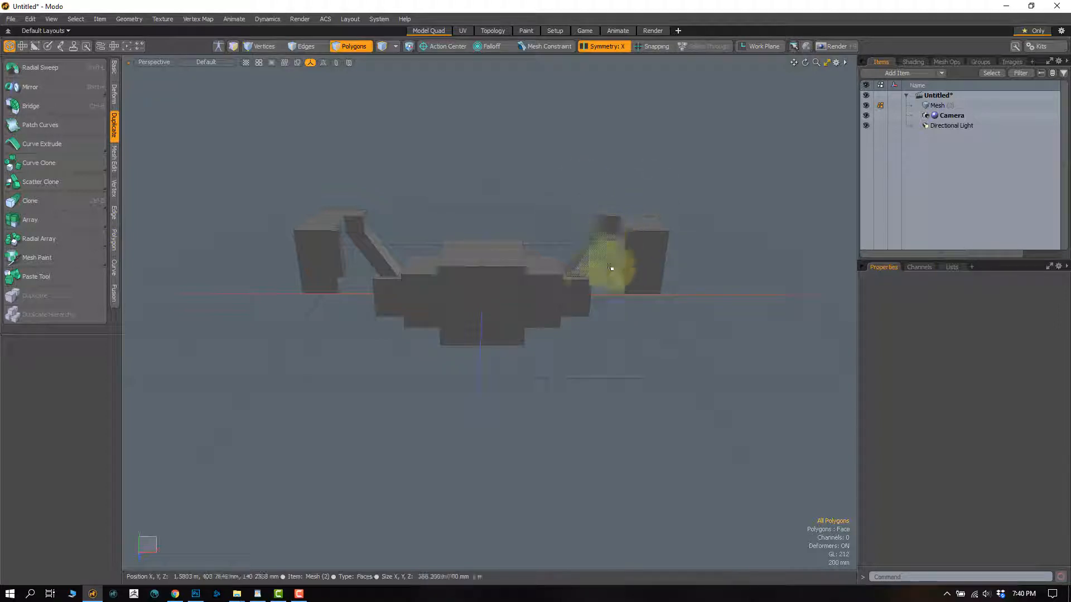
# Select all polygons of both arm ends above the slanted posts and scale them symmetrically.
pyautogui.keyDown('alt'); pyautogui.moveTo(586, 318); pyautogui.dragTo(564, 317); pyautogui.keyUp('alt')
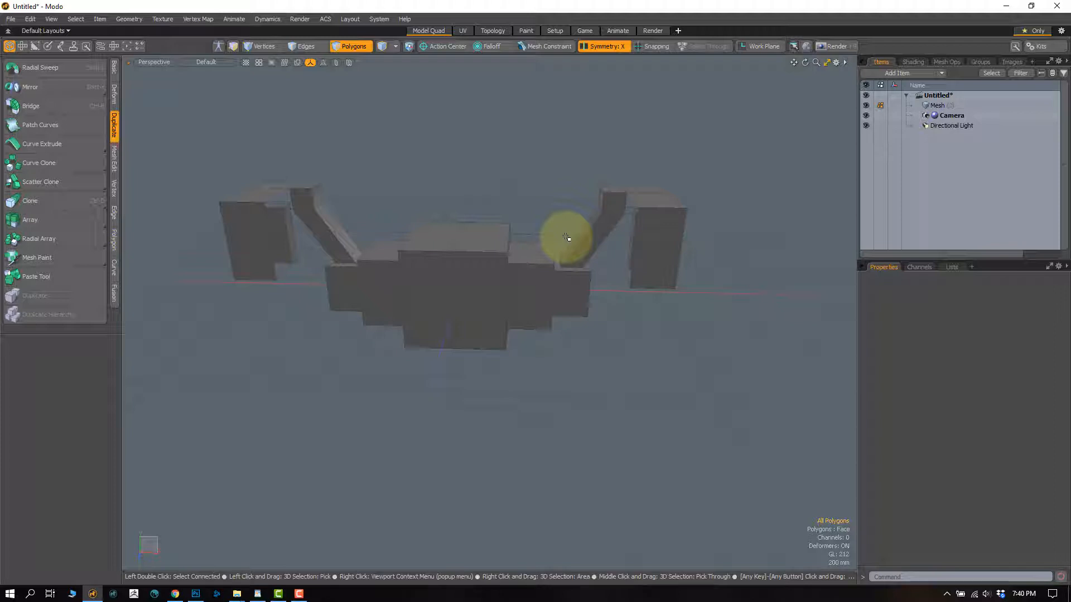
pyautogui.keyDown('alt'); pyautogui.moveTo(545, 363); pyautogui.dragTo(650, 402); pyautogui.keyUp('alt')
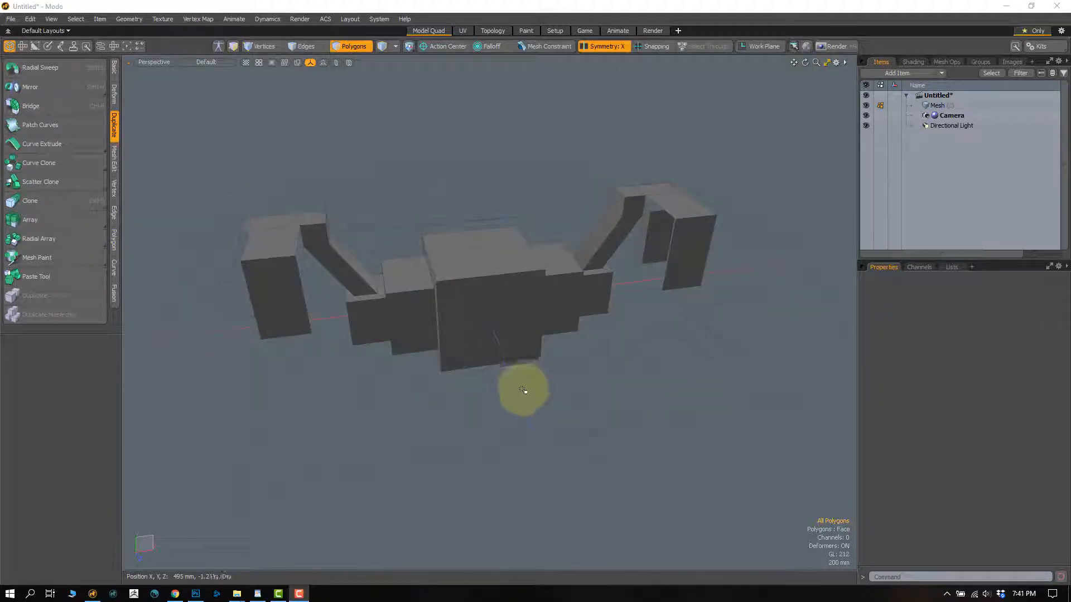
pyautogui.keyDown('alt'); pyautogui.moveTo(523, 391); pyautogui.dragTo(521, 330); pyautogui.keyUp('alt')
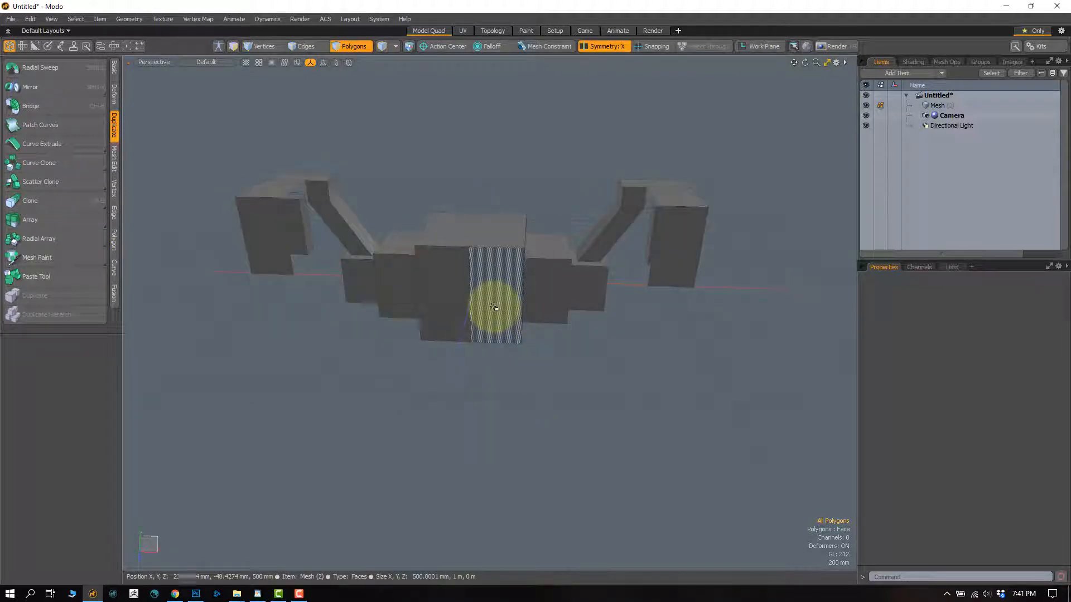
pyautogui.click(669, 199)
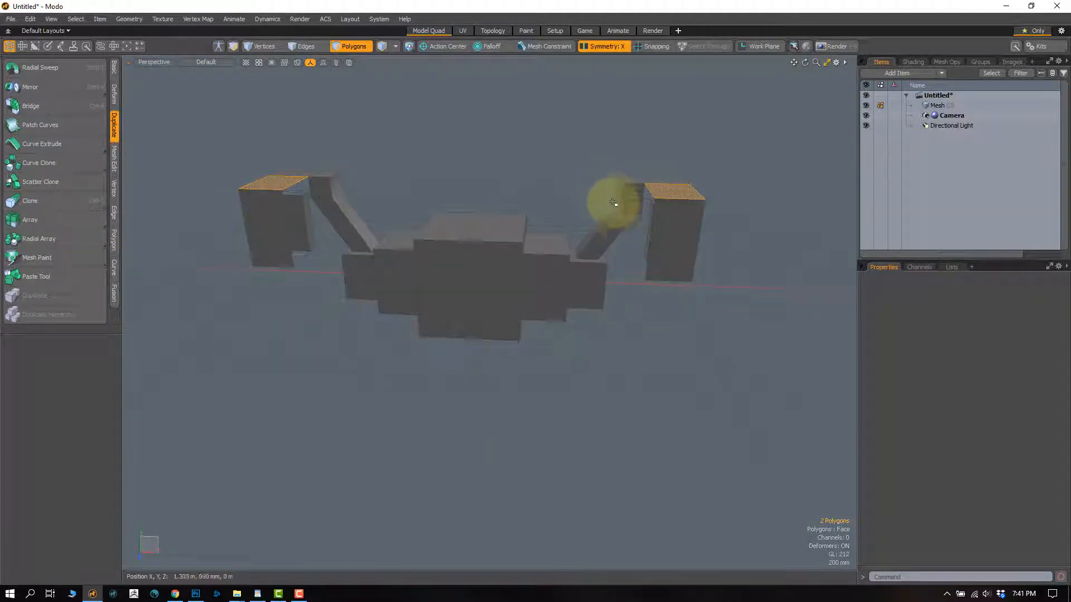
pyautogui.moveTo(615, 197)
pyautogui.mouseDown(button='right')
pyautogui.moveTo(765, 318)
pyautogui.moveTo(581, 136)
pyautogui.moveTo(631, 246)
pyautogui.mouseUp(button='right')
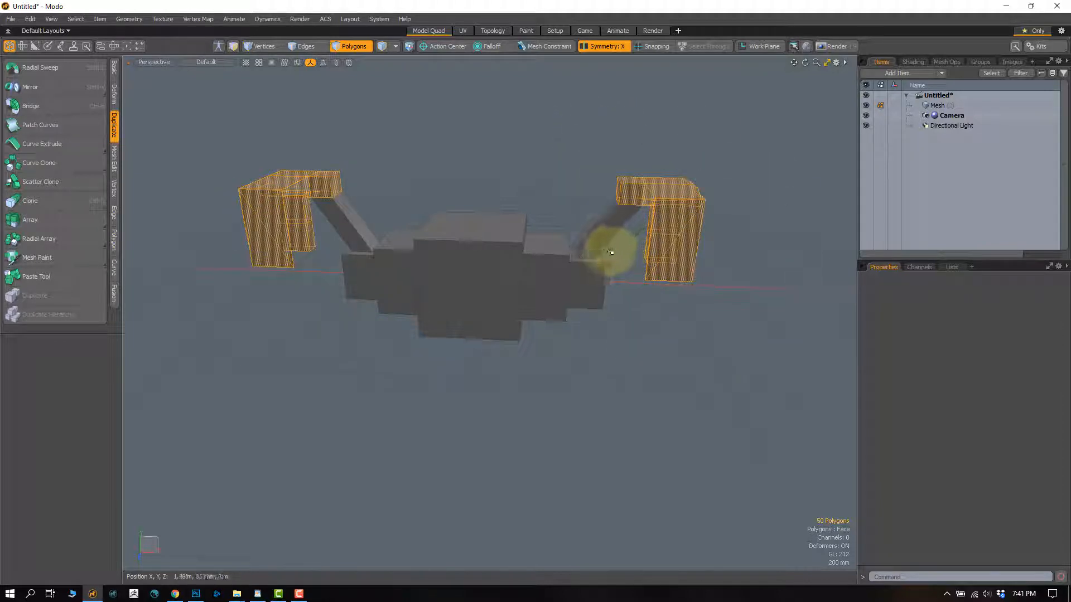
pyautogui.press('r')
pyautogui.keyDown('alt'); pyautogui.moveTo(676, 253); pyautogui.dragTo(724, 237); pyautogui.keyUp('alt')
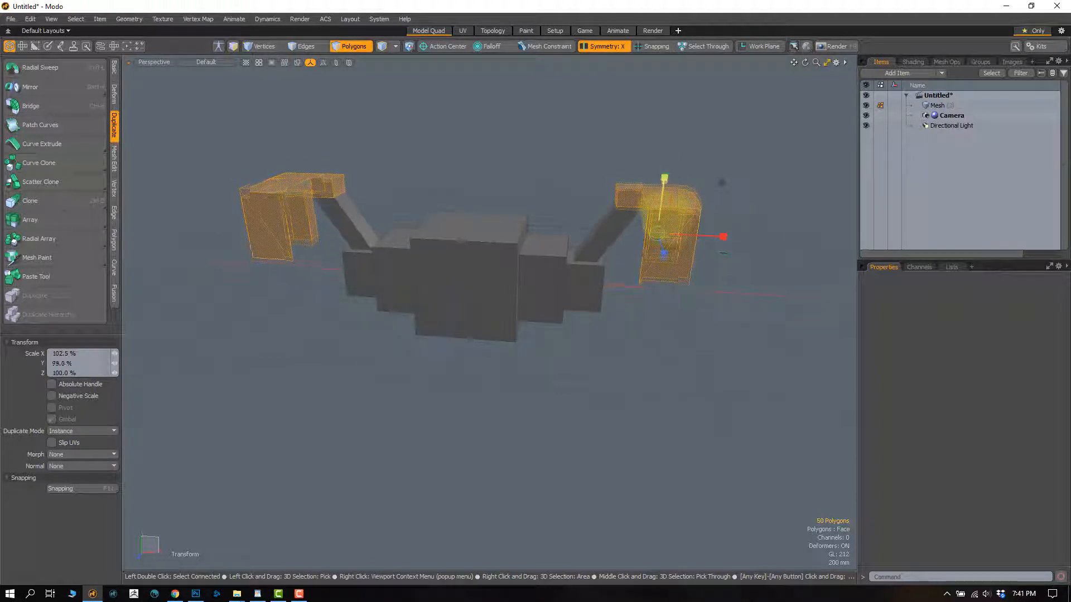
pyautogui.press('space')
# Select all polygons of the mesh for scaling.
pyautogui.moveTo(521, 163)
pyautogui.mouseDown(button='right')
pyautogui.moveTo(294, 103)
pyautogui.moveTo(395, 436)
pyautogui.moveTo(770, 160)
pyautogui.moveTo(518, 213)
pyautogui.mouseUp(button='right')
pyautogui.press('r')
pyautogui.keyDown('alt'); pyautogui.moveTo(504, 263); pyautogui.dragTo(602, 266); pyautogui.keyUp('alt')
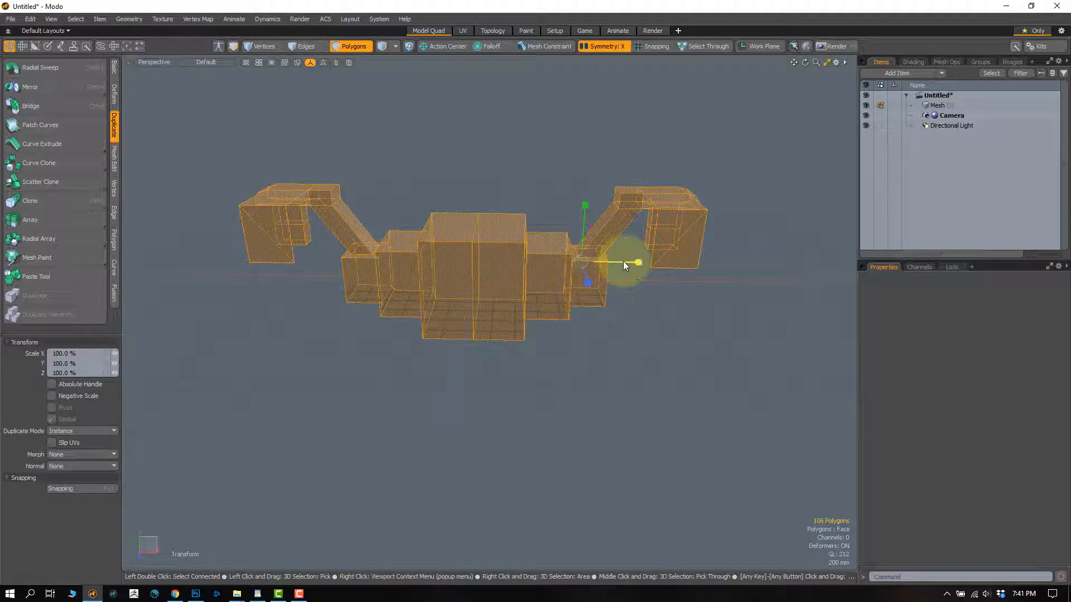
# Try to scale the whole mesh along X and uniformly with X symmetry on, undoing each attempt.
pyautogui.moveTo(623, 262); pyautogui.dragTo(633, 232)
pyautogui.hotkey('ctrl', 'z')
pyautogui.hotkey('ctrl', 'z')
pyautogui.hotkey('ctrl', 'z')
pyautogui.hotkey('ctrl', 'z')
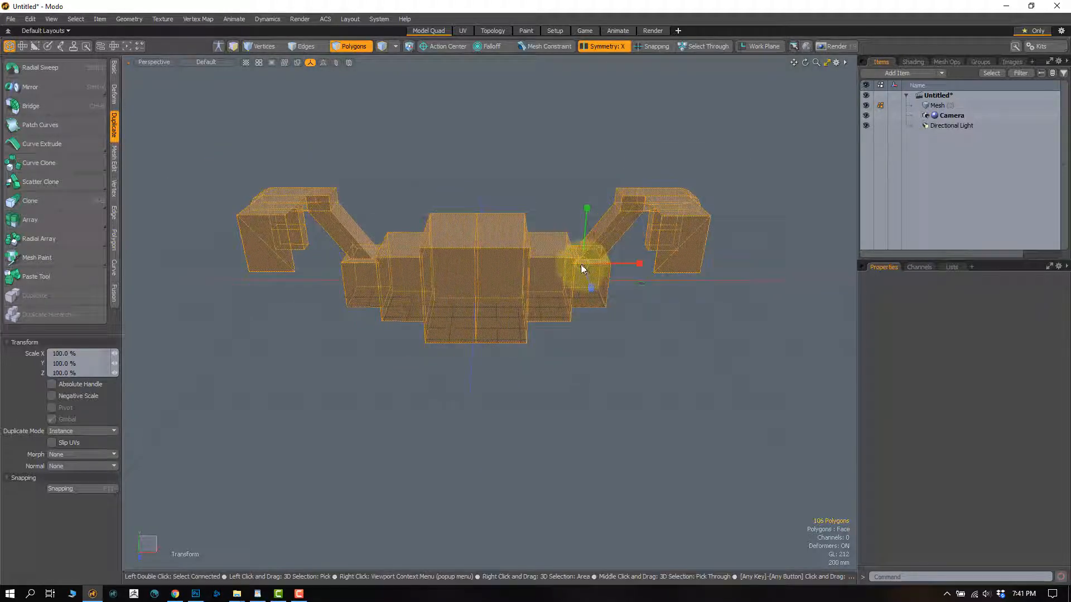
pyautogui.moveTo(585, 258); pyautogui.dragTo(541, 310)
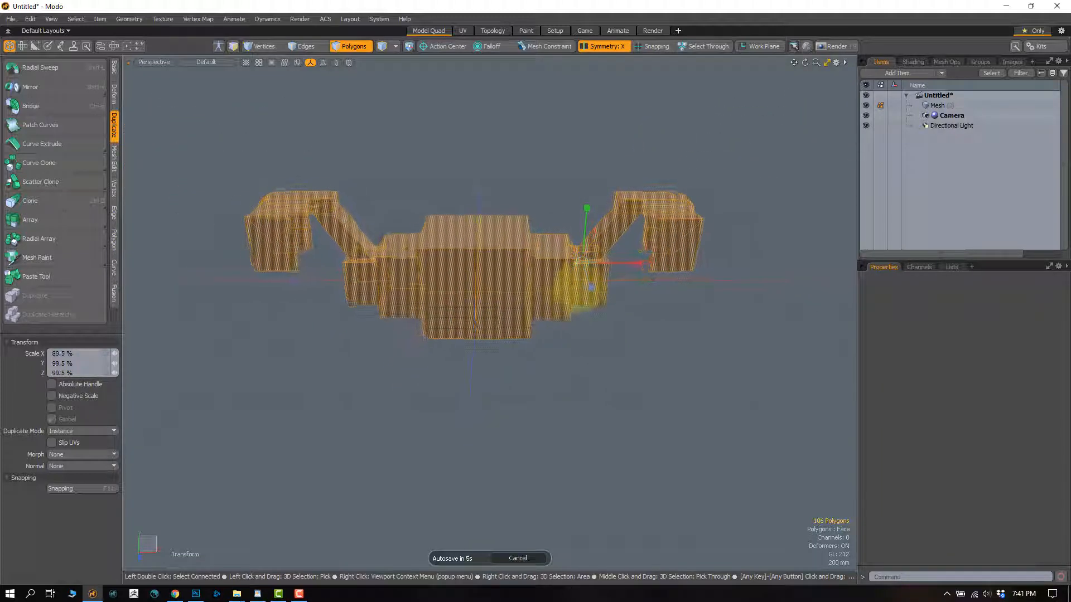
pyautogui.moveTo(618, 272); pyautogui.dragTo(491, 266)
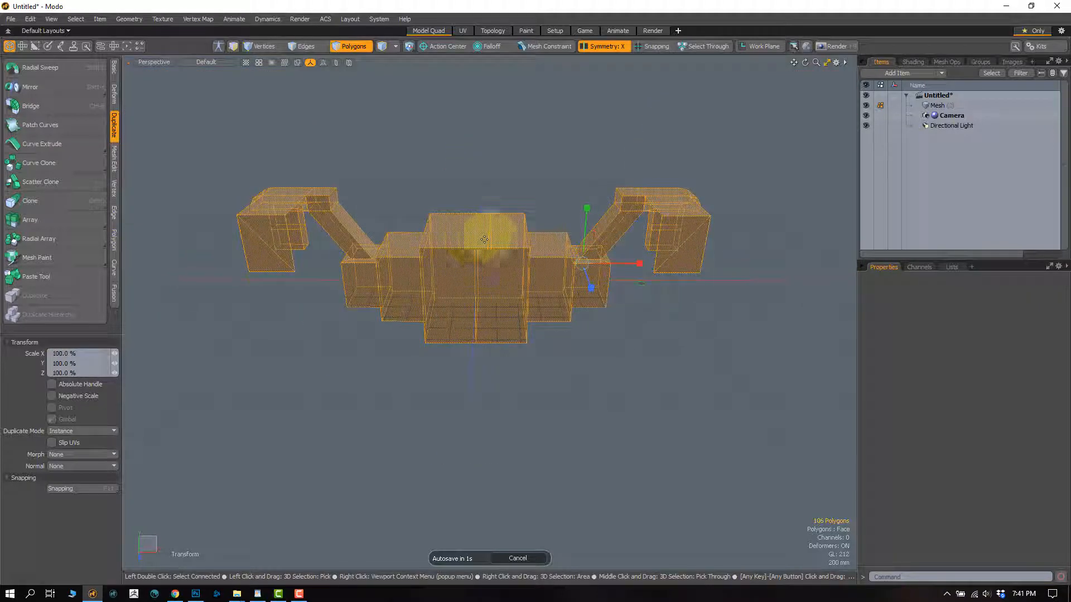
pyautogui.moveTo(614, 245); pyautogui.dragTo(441, 228)
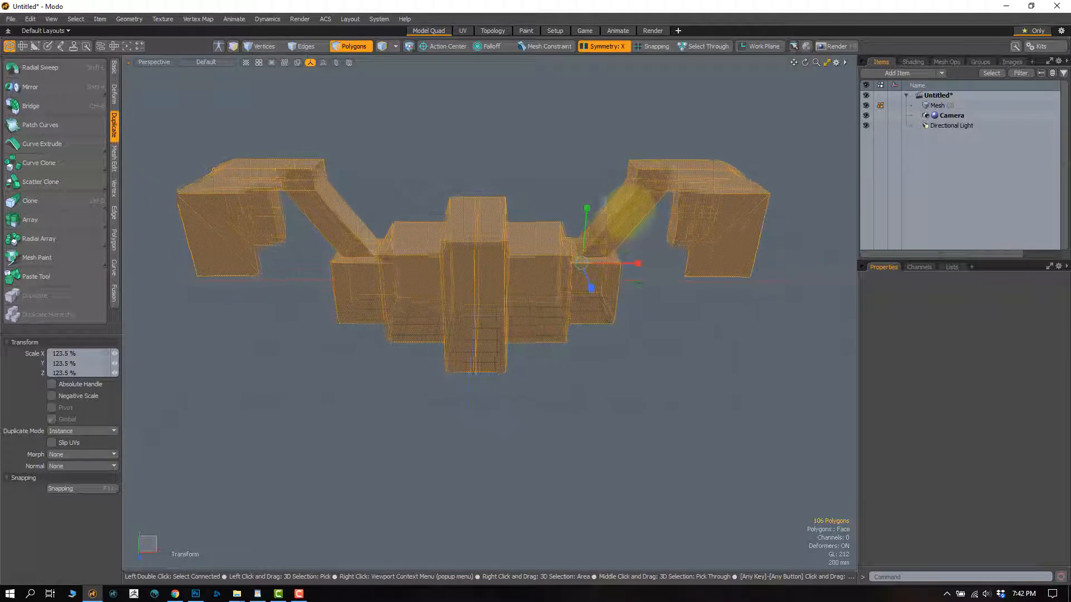
pyautogui.moveTo(640, 195); pyautogui.dragTo(574, 91)
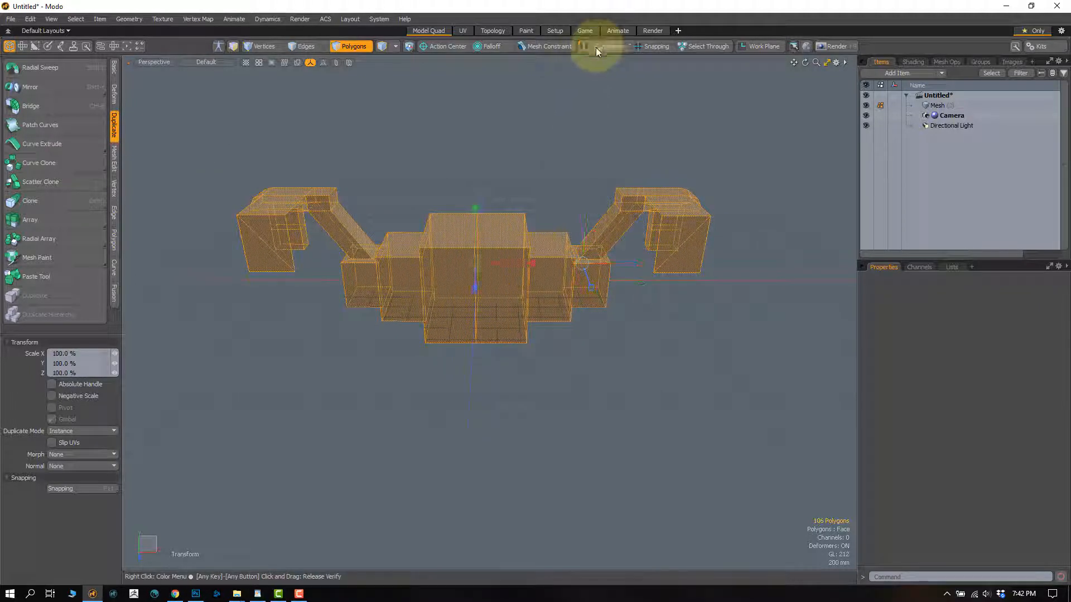
# With X symmetry turned off, scale the whole mesh up uniformly from its center, and restore X symmetry.
pyautogui.moveTo(478, 266); pyautogui.dragTo(564, 167)
pyautogui.click(605, 52)
pyautogui.click(634, 251)
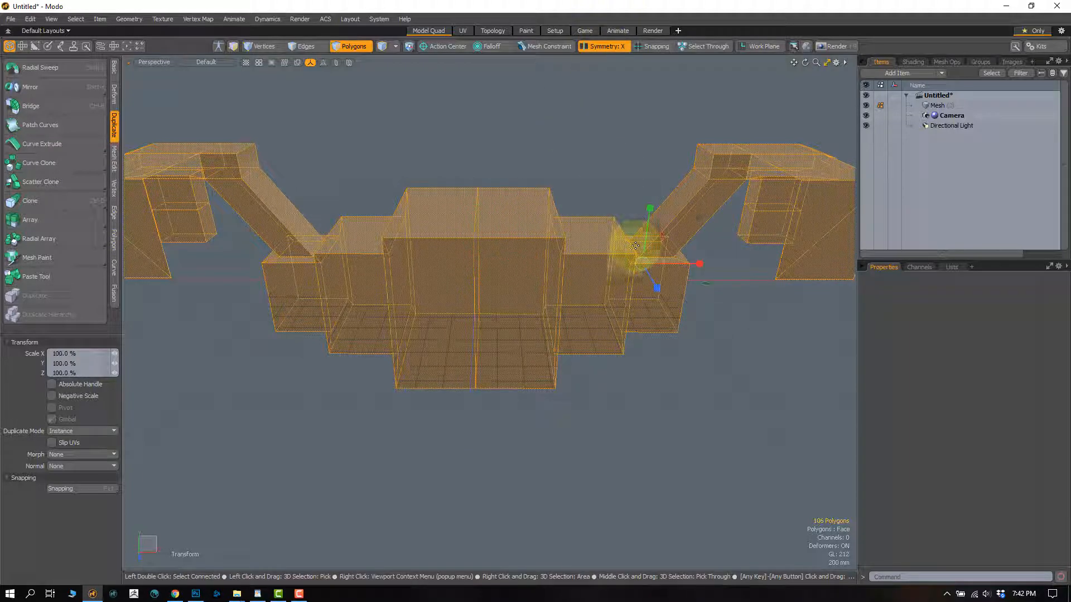
pyautogui.press('q')
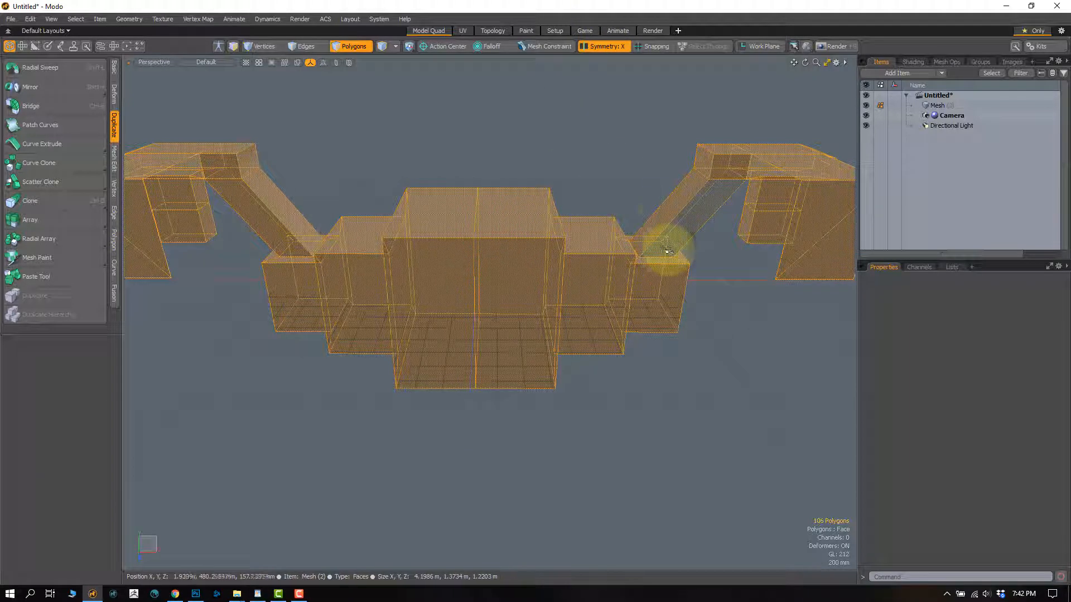
pyautogui.moveTo(666, 221); pyautogui.dragTo(689, 236)
pyautogui.click(687, 335)
# Select the whole connected mesh, move it about 320 mm upward along Y, and try to move it along X.
pyautogui.scroll(-1, 686, 331)
pyautogui.keyDown('alt'); pyautogui.keyDown('shift'); pyautogui.moveTo(686, 330); pyautogui.dragTo(655, 301); pyautogui.keyUp('shift'); pyautogui.keyUp('alt')
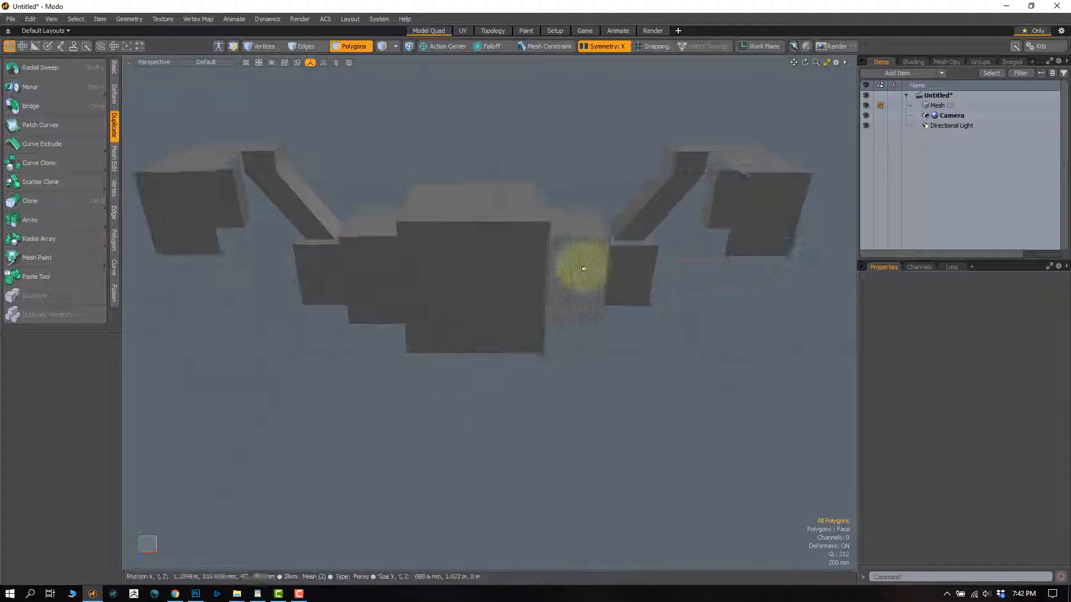
pyautogui.doubleClick(593, 298)
pyautogui.press('w')
pyautogui.keyDown('alt'); pyautogui.moveTo(583, 301); pyautogui.dragTo(608, 271); pyautogui.keyUp('alt')
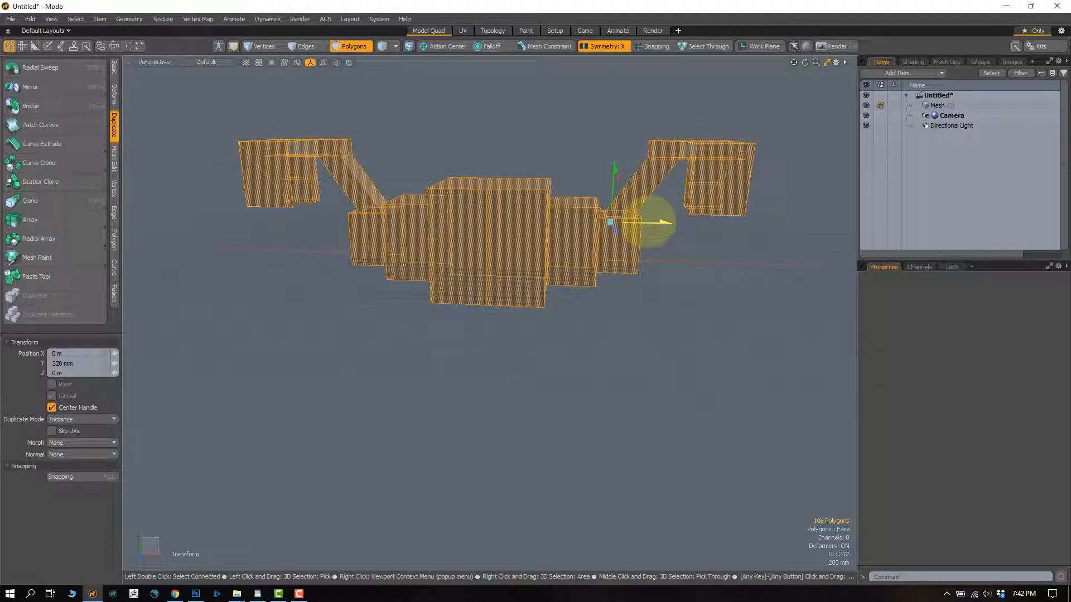
pyautogui.moveTo(647, 222); pyautogui.dragTo(611, 221)
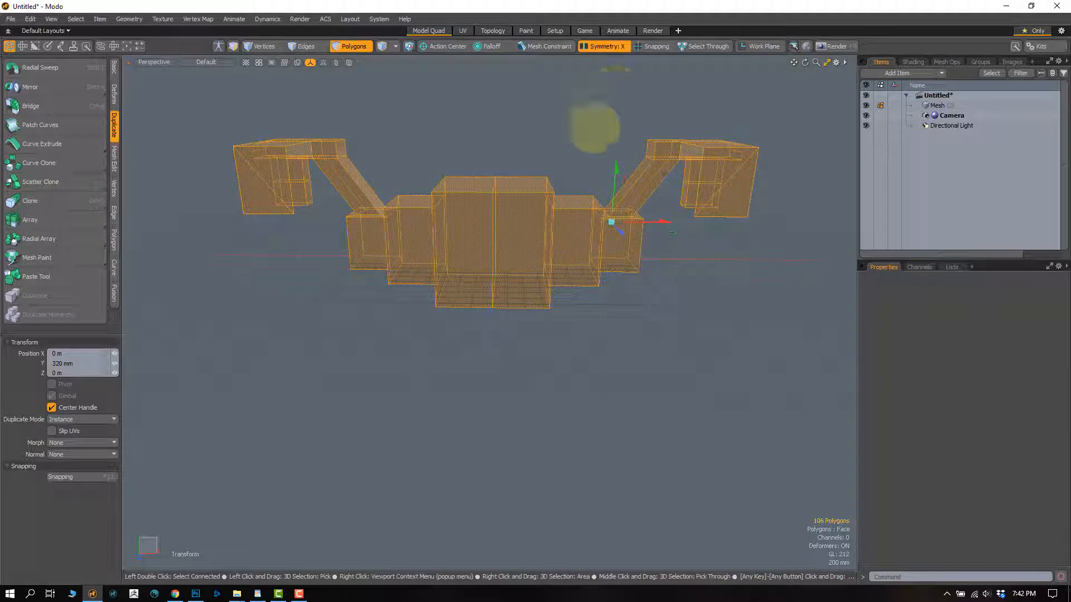
# Turn off X symmetry and clear the polygon selection.
pyautogui.click(607, 49)
pyautogui.moveTo(526, 225); pyautogui.dragTo(540, 185)
pyautogui.keyDown('alt'); pyautogui.moveTo(605, 193); pyautogui.dragTo(471, 328); pyautogui.keyUp('alt')
pyautogui.press('Escape')
pyautogui.press('Escape')
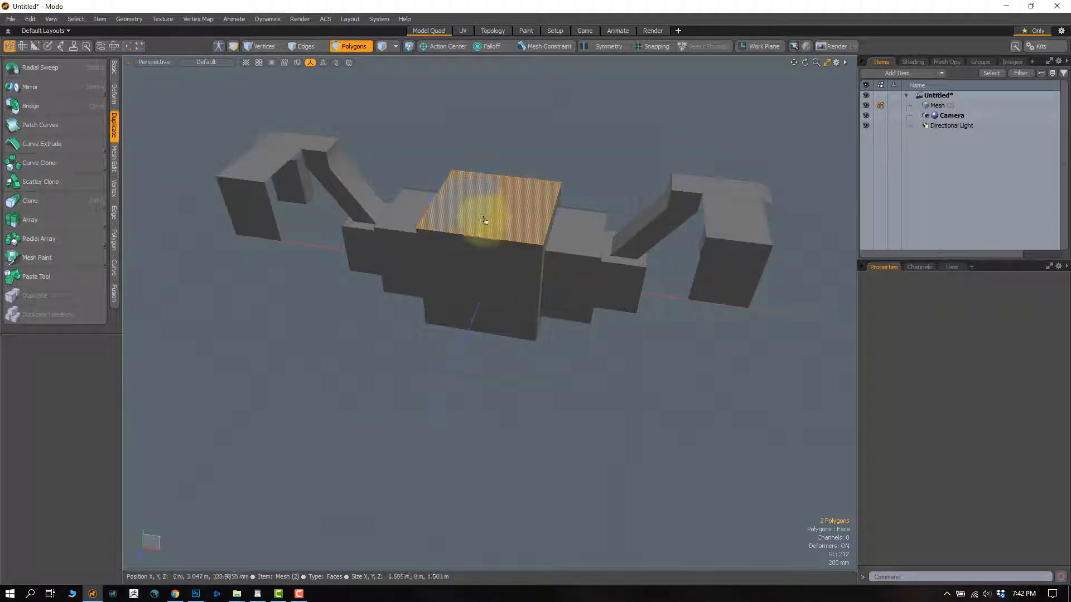
pyautogui.press('w')
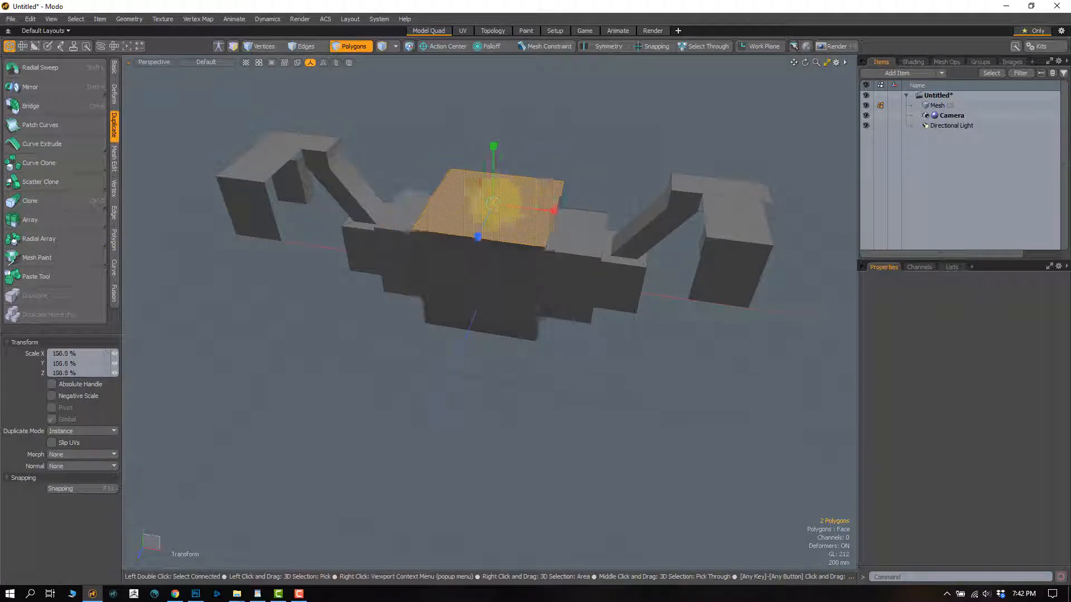
pyautogui.keyDown('alt'); pyautogui.moveTo(496, 244); pyautogui.dragTo(473, 240); pyautogui.keyUp('alt')
pyautogui.press('Escape')
pyautogui.press('Escape')
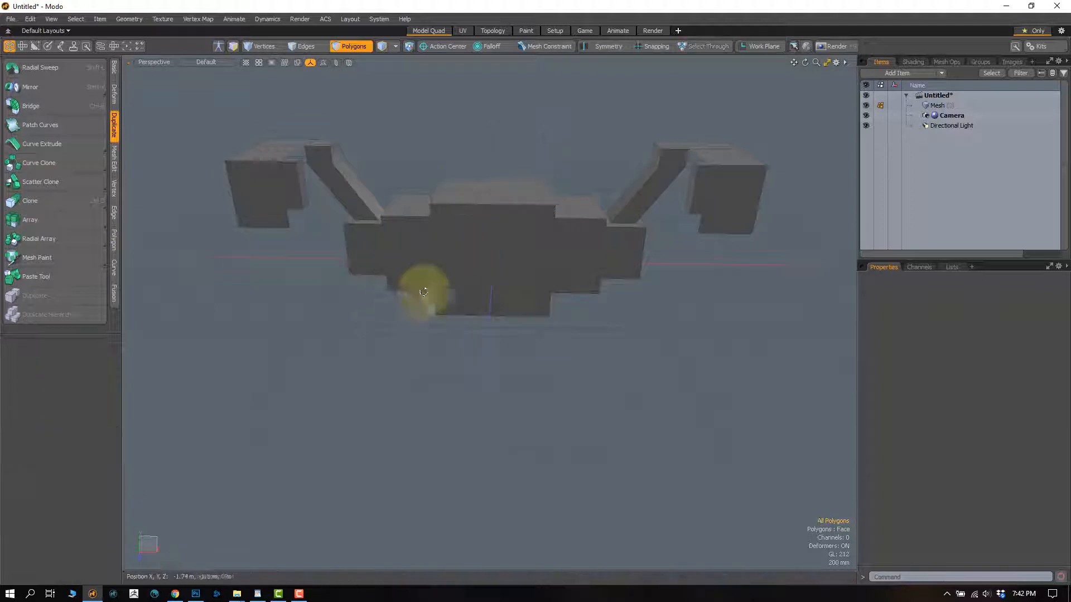
# With symmetry off, extend the lower front edge of the +X arm's end block outward into a flat polygon.
pyautogui.keyDown('alt'); pyautogui.moveTo(423, 291); pyautogui.dragTo(468, 271); pyautogui.keyUp('alt')
pyautogui.keyDown('alt'); pyautogui.moveTo(496, 180); pyautogui.dragTo(447, 234); pyautogui.keyUp('alt')
pyautogui.keyDown('ctrl'); pyautogui.keyDown('alt'); pyautogui.moveTo(446, 235); pyautogui.dragTo(502, 254); pyautogui.keyUp('alt'); pyautogui.keyUp('ctrl')
pyautogui.keyDown('ctrl'); pyautogui.keyDown('alt'); pyautogui.moveTo(502, 254); pyautogui.dragTo(552, 257); pyautogui.keyUp('alt'); pyautogui.keyUp('ctrl')
pyautogui.press('2')
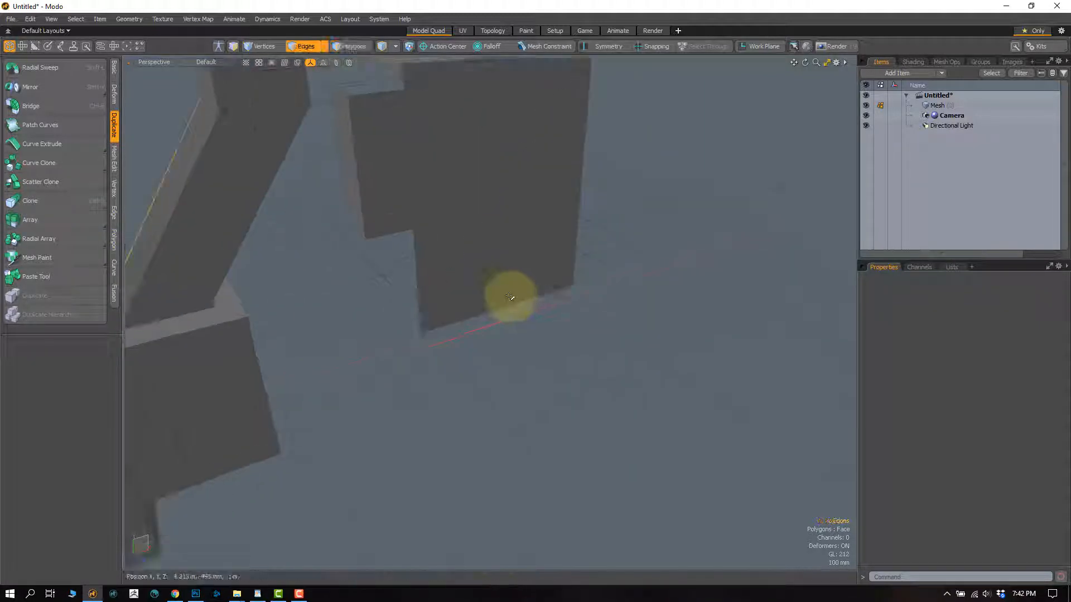
pyautogui.press('z')
pyautogui.moveTo(535, 337); pyautogui.dragTo(629, 398)
pyautogui.press('q')
# Inset the new flat polygon by extruding it in place and scaling it down uniformly.
pyautogui.press('3')
pyautogui.click(530, 338)
pyautogui.hotkey('shift', 'x')
pyautogui.press('r')
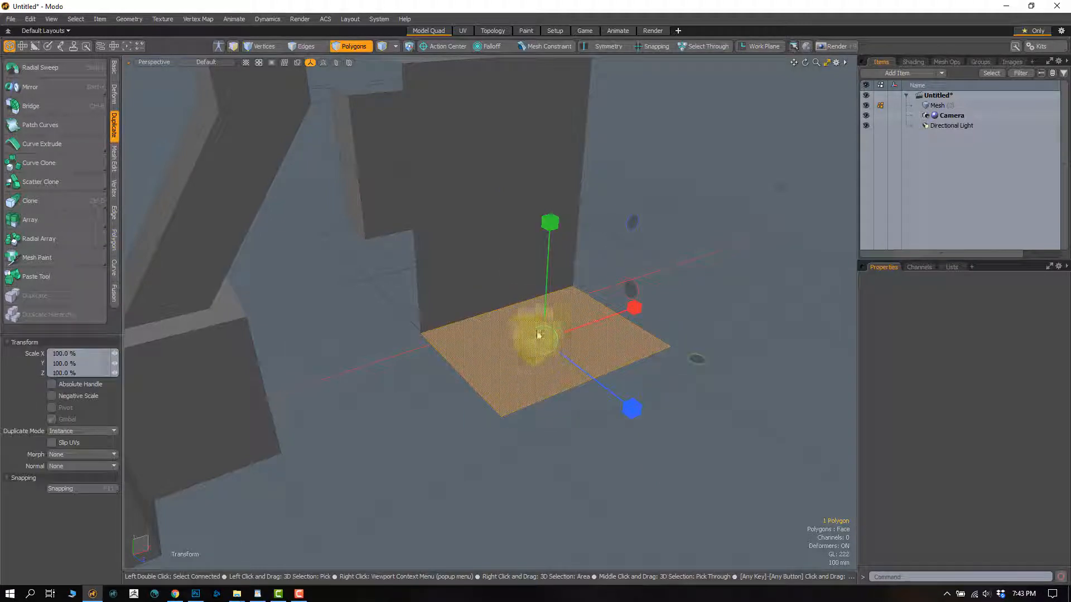
pyautogui.moveTo(538, 335); pyautogui.dragTo(494, 358)
pyautogui.press('q')
# Extrude the inset polygon upward along Y into a small block on the +X arm only.
pyautogui.hotkey('shift', 'x')
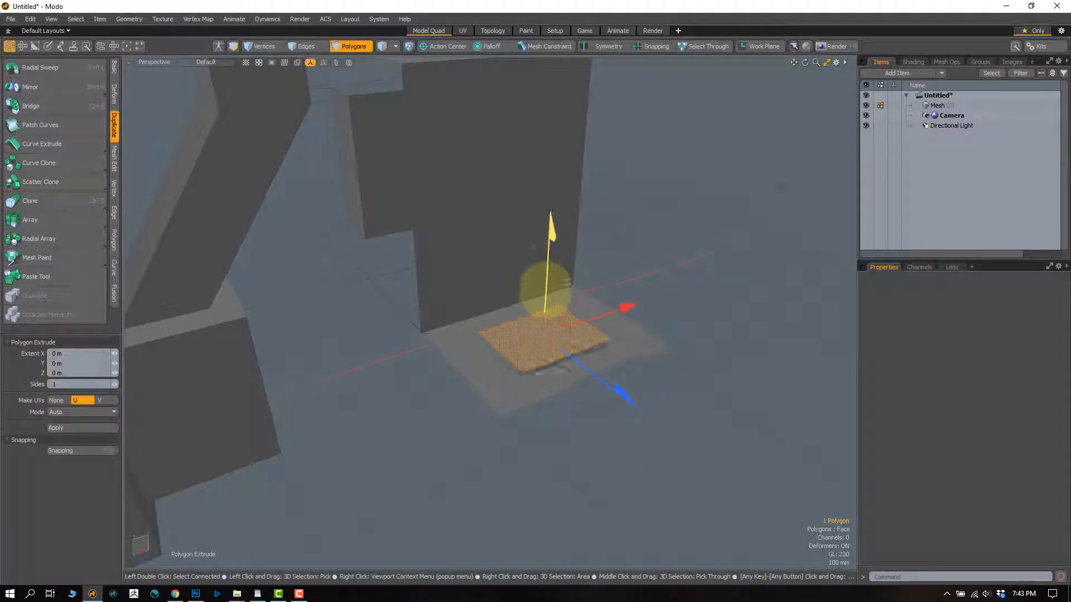
pyautogui.moveTo(546, 288); pyautogui.dragTo(550, 229)
pyautogui.press('q')
pyautogui.click(641, 243)
pyautogui.keyDown('ctrl'); pyautogui.keyDown('alt'); pyautogui.moveTo(540, 303); pyautogui.dragTo(417, 298); pyautogui.keyUp('alt'); pyautogui.keyUp('ctrl')
pyautogui.click(628, 256)
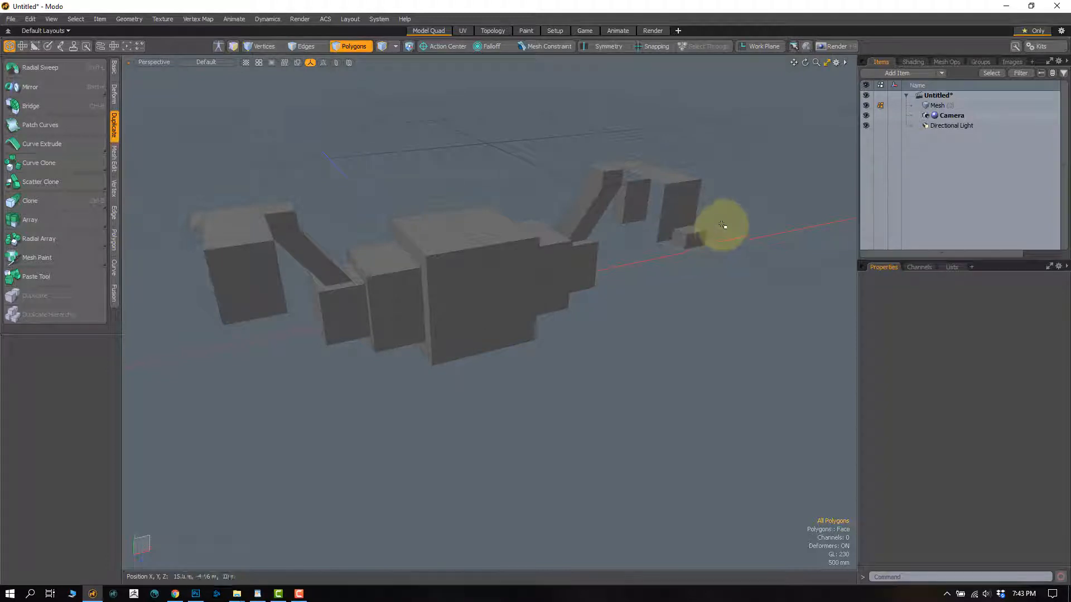
# Compare the ends of both arms and undo the small block and flat polygon built on one side.
pyautogui.moveTo(722, 225); pyautogui.dragTo(719, 267, button='right')
pyautogui.moveTo(287, 340)
pyautogui.mouseDown(button='right')
pyautogui.moveTo(292, 306)
pyautogui.moveTo(297, 338)
pyautogui.moveTo(292, 316)
pyautogui.mouseUp(button='right')
pyautogui.keyDown('alt'); pyautogui.moveTo(602, 282); pyautogui.dragTo(584, 277); pyautogui.keyUp('alt')
pyautogui.scroll(3, 583, 277)
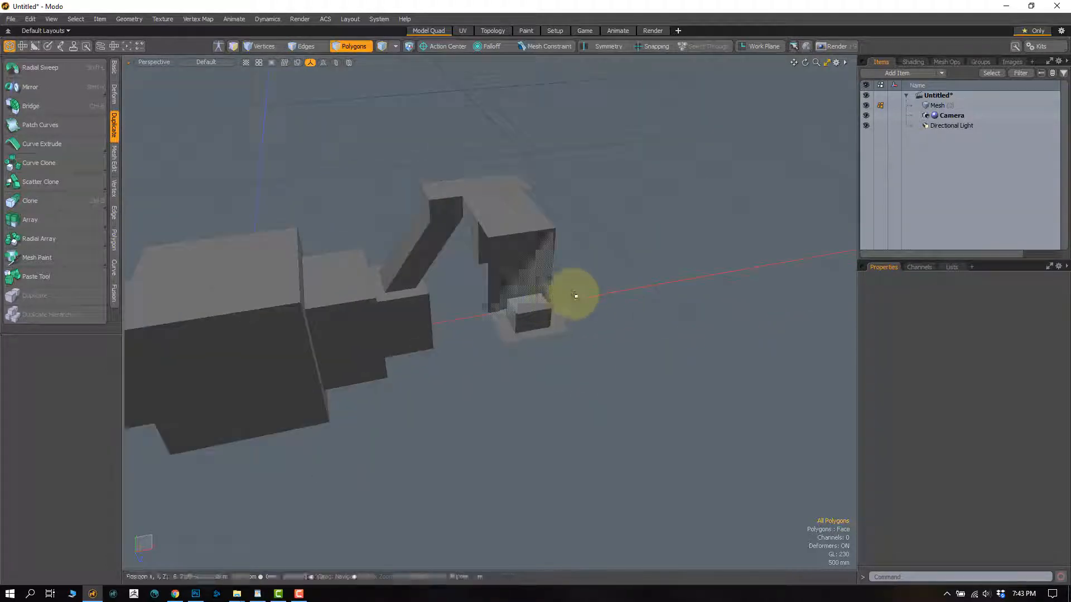
pyautogui.moveTo(551, 379); pyautogui.dragTo(557, 318, button='right')
pyautogui.keyDown('alt'); pyautogui.moveTo(557, 318); pyautogui.dragTo(568, 287); pyautogui.keyUp('alt')
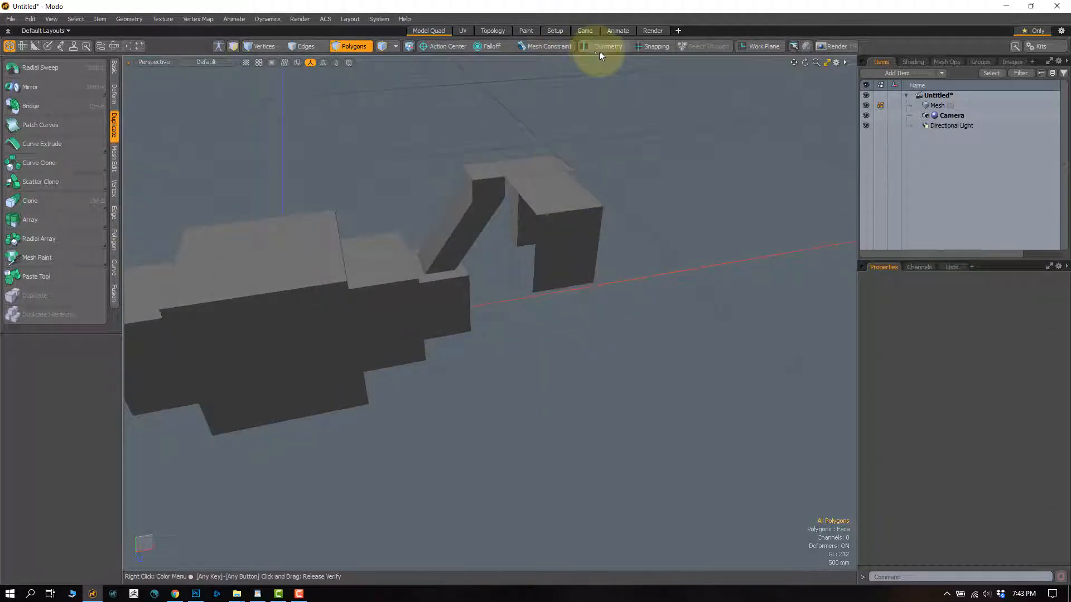
# Turn X symmetry back on and extend the lower front edge of the arm's end block outward into a flat polygon.
pyautogui.click(566, 289)
pyautogui.hotkey('shift', 'a')
pyautogui.keyDown('alt'); pyautogui.moveTo(562, 329); pyautogui.dragTo(608, 324); pyautogui.keyUp('alt')
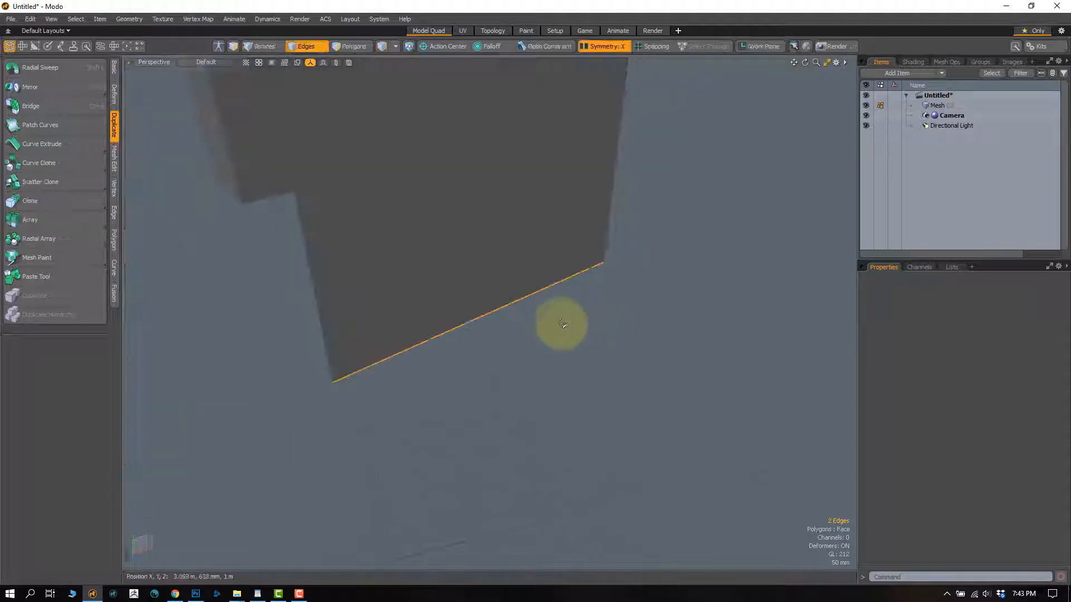
pyautogui.press('z')
pyautogui.keyDown('ctrl'); pyautogui.keyDown('alt'); pyautogui.moveTo(536, 365); pyautogui.dragTo(675, 440); pyautogui.keyUp('alt'); pyautogui.keyUp('ctrl')
pyautogui.press('space')
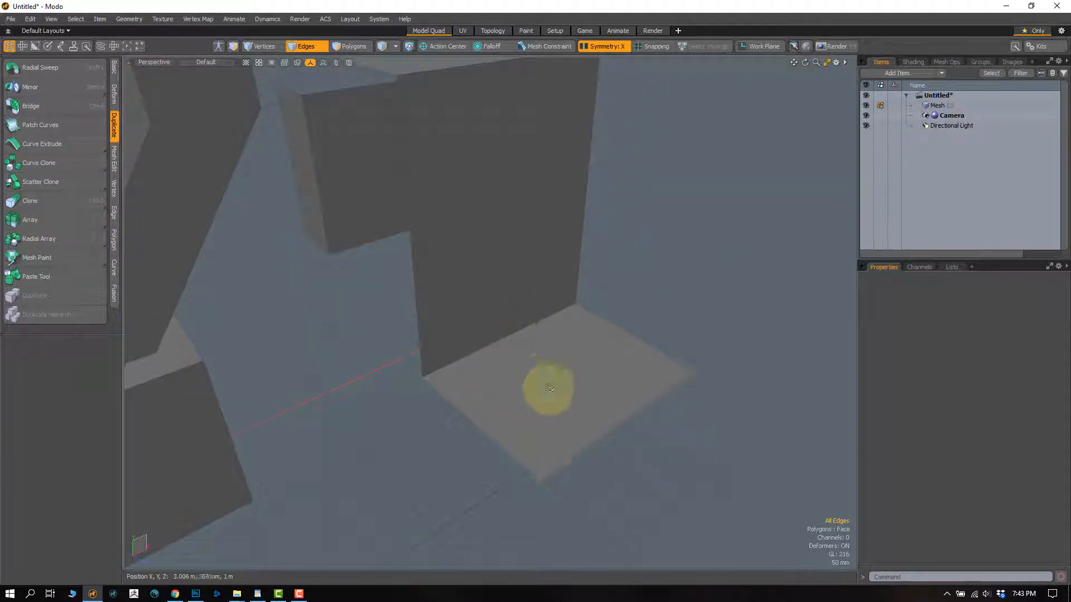
# Select the mirrored flat polygons, extrude them in place and scale them down uniformly to inset them.
pyautogui.press('space')
pyautogui.click(552, 373)
pyautogui.hotkey('shift', 'x')
pyautogui.click(540, 372)
pyautogui.press('w')
pyautogui.press('r')
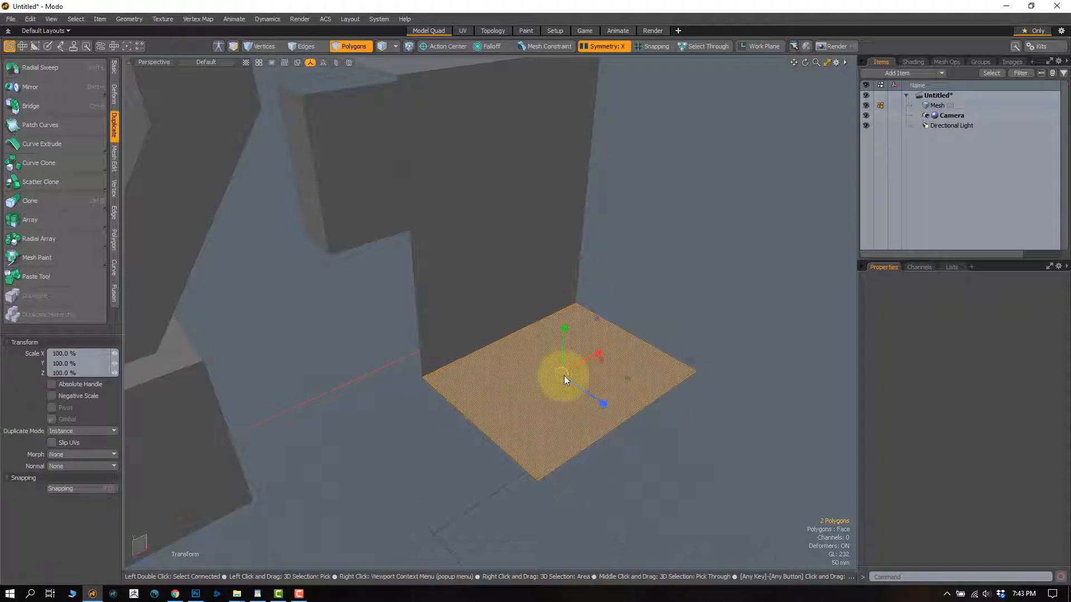
pyautogui.moveTo(564, 378); pyautogui.dragTo(517, 406)
# Extrude the inset polygons and raise them about 258 mm along Y into small blocks.
pyautogui.press('space')
pyautogui.hotkey('shift', 'x')
pyautogui.press('space')
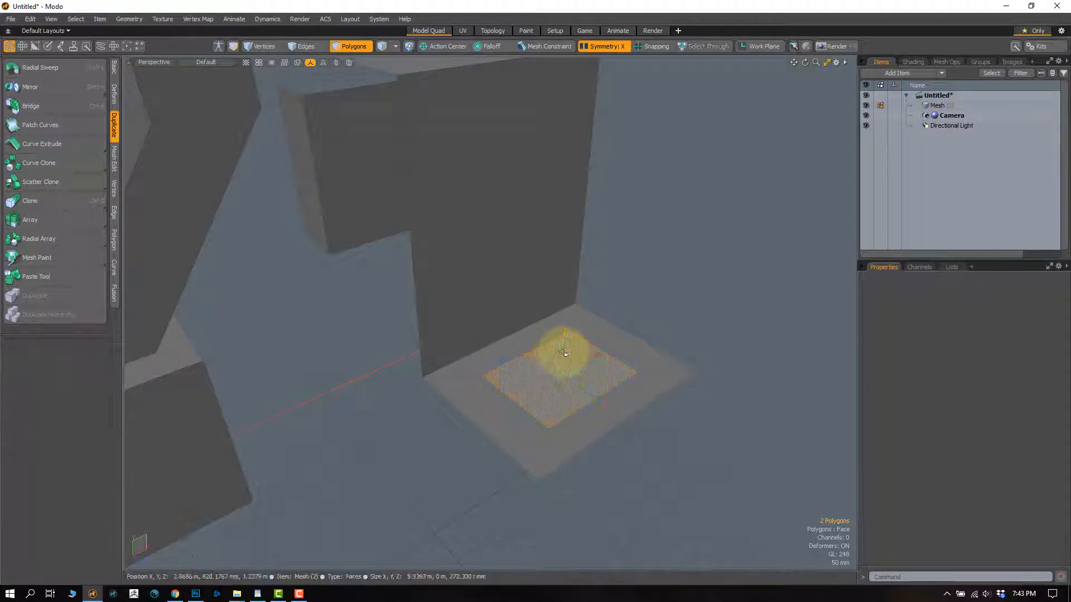
pyautogui.press('w')
pyautogui.moveTo(565, 344); pyautogui.dragTo(567, 279)
# Check from several angles that the small blocks match on both arms, and clear the polygon selection.
pyautogui.scroll(-6, 519, 324)
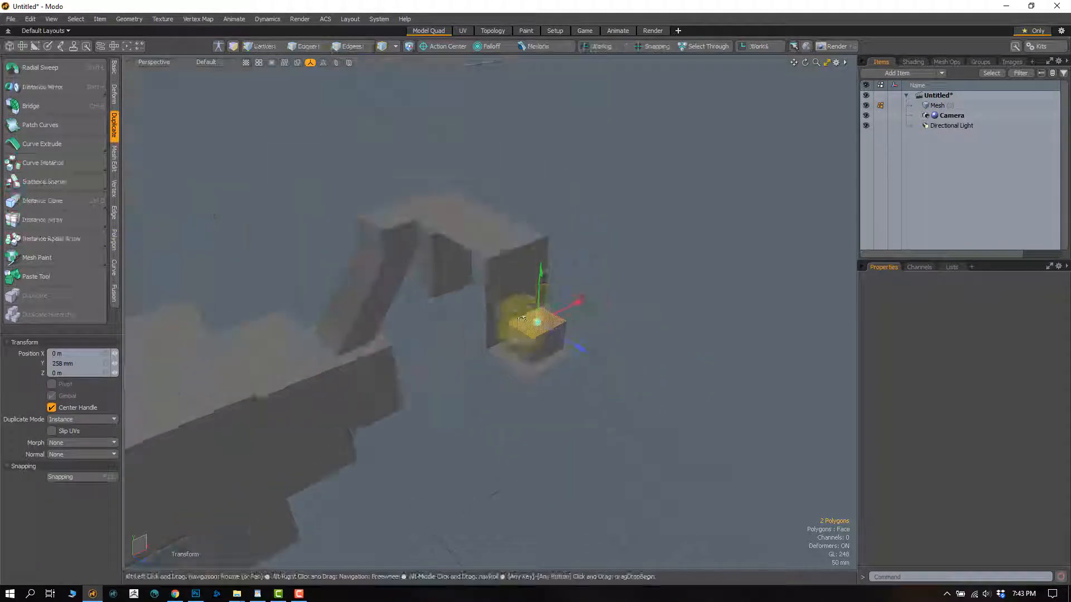
pyautogui.keyDown('alt'); pyautogui.moveTo(424, 287); pyautogui.dragTo(252, 332); pyautogui.keyUp('alt')
pyautogui.press('space')
pyautogui.moveTo(251, 331); pyautogui.dragTo(285, 313, button='right')
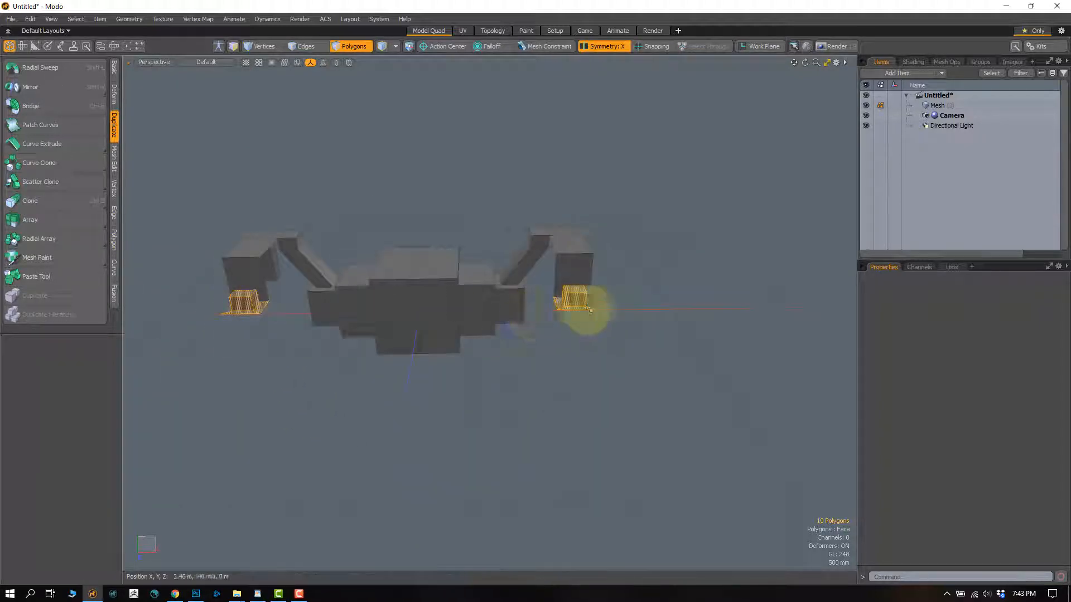
pyautogui.click(661, 262)
pyautogui.keyDown('alt'); pyautogui.moveTo(661, 262); pyautogui.dragTo(527, 270); pyautogui.keyUp('alt')
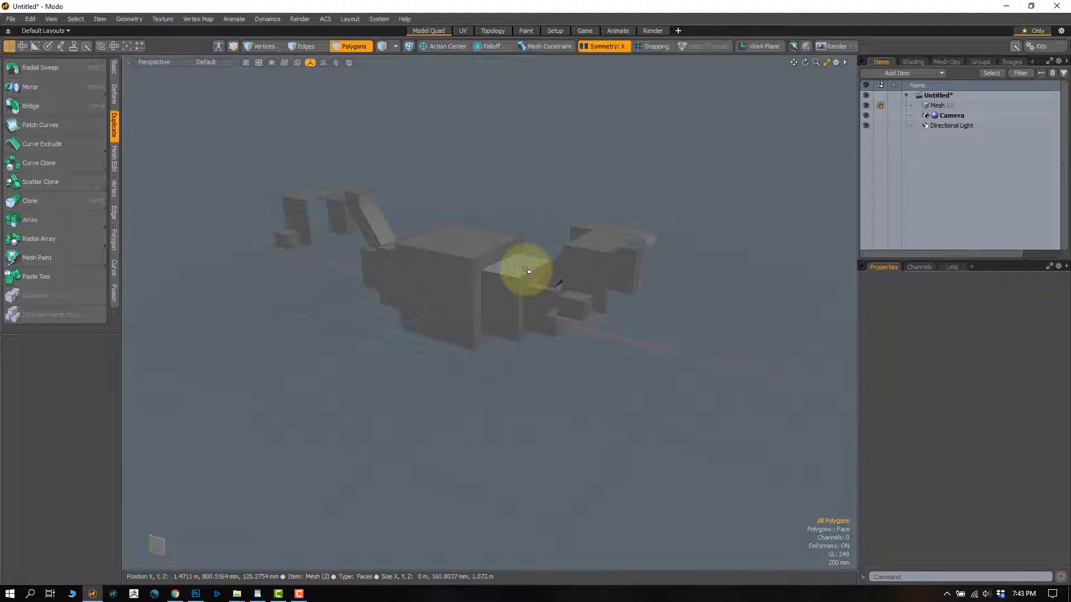
pyautogui.keyDown('alt'); pyautogui.moveTo(429, 361); pyautogui.dragTo(525, 328); pyautogui.keyUp('alt')
# Try to move the upper inner vertices of both arms about -159 mm in X and 399 mm in Y.
pyautogui.press('1')
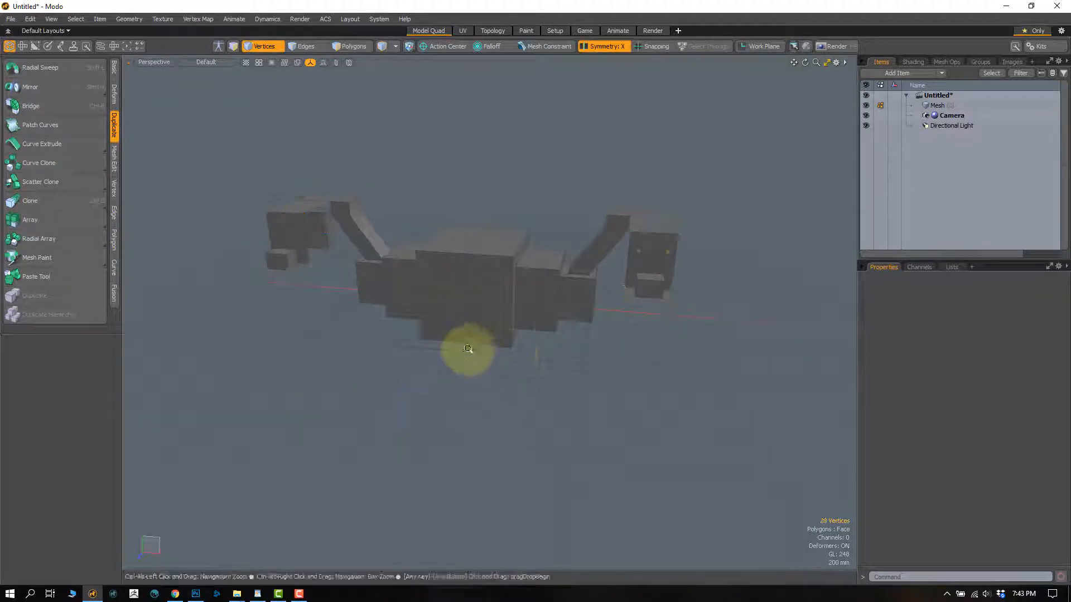
pyautogui.keyDown('ctrl'); pyautogui.keyDown('alt'); pyautogui.moveTo(468, 349); pyautogui.dragTo(558, 286); pyautogui.keyUp('alt'); pyautogui.keyUp('ctrl')
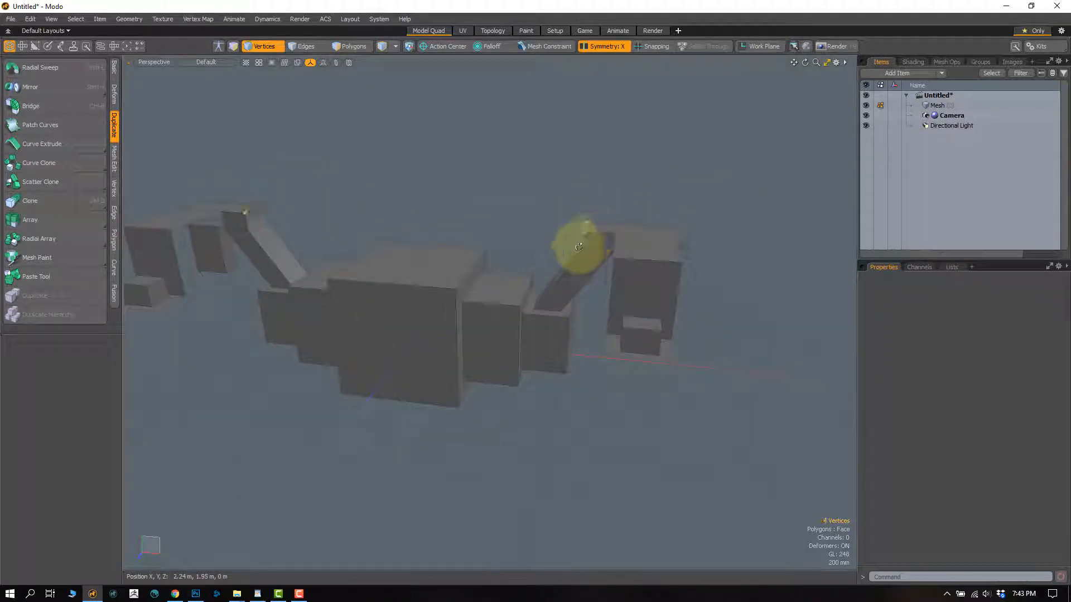
pyautogui.keyDown('alt'); pyautogui.moveTo(579, 247); pyautogui.dragTo(586, 244); pyautogui.keyUp('alt')
pyautogui.press('w')
pyautogui.moveTo(632, 176); pyautogui.dragTo(620, 142)
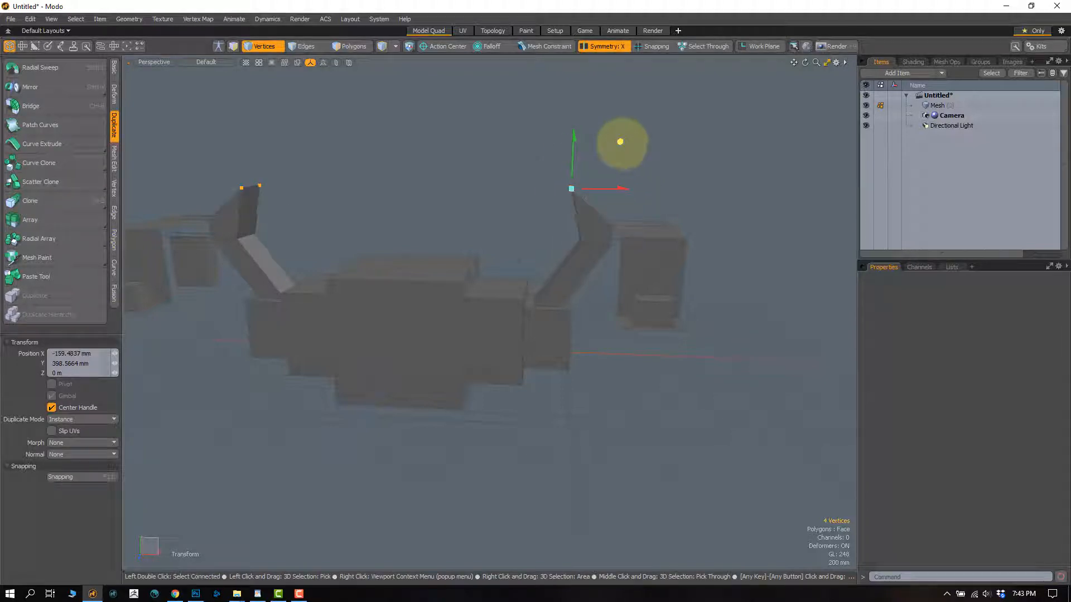
pyautogui.press('space')
# Undo the vertex move on both arms and clear the selection.
pyautogui.keyDown('ctrl'); pyautogui.keyDown('alt'); pyautogui.moveTo(546, 265); pyautogui.dragTo(557, 204); pyautogui.keyUp('alt'); pyautogui.keyUp('ctrl')
pyautogui.press('w')
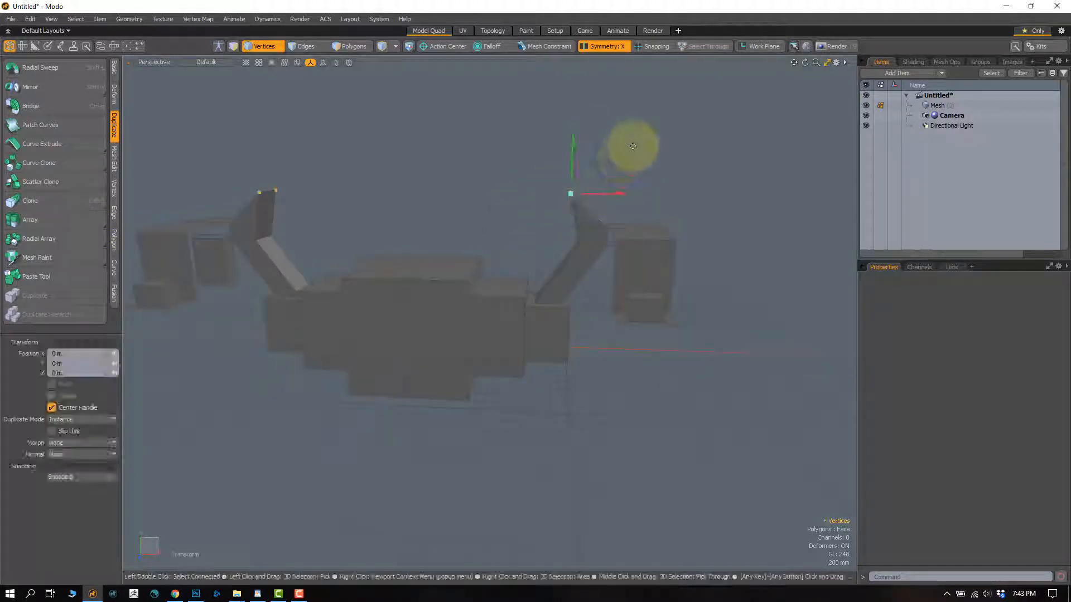
pyautogui.hotkey('ctrl', 'z')
pyautogui.press('Escape')
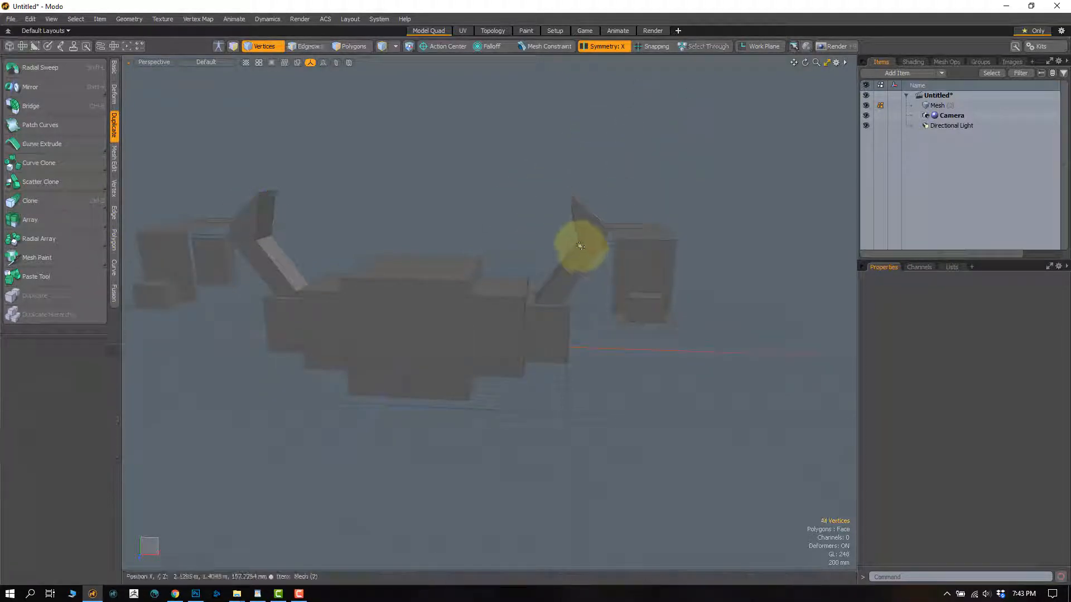
pyautogui.keyDown('alt'); pyautogui.moveTo(562, 244); pyautogui.dragTo(493, 180); pyautogui.keyUp('alt')
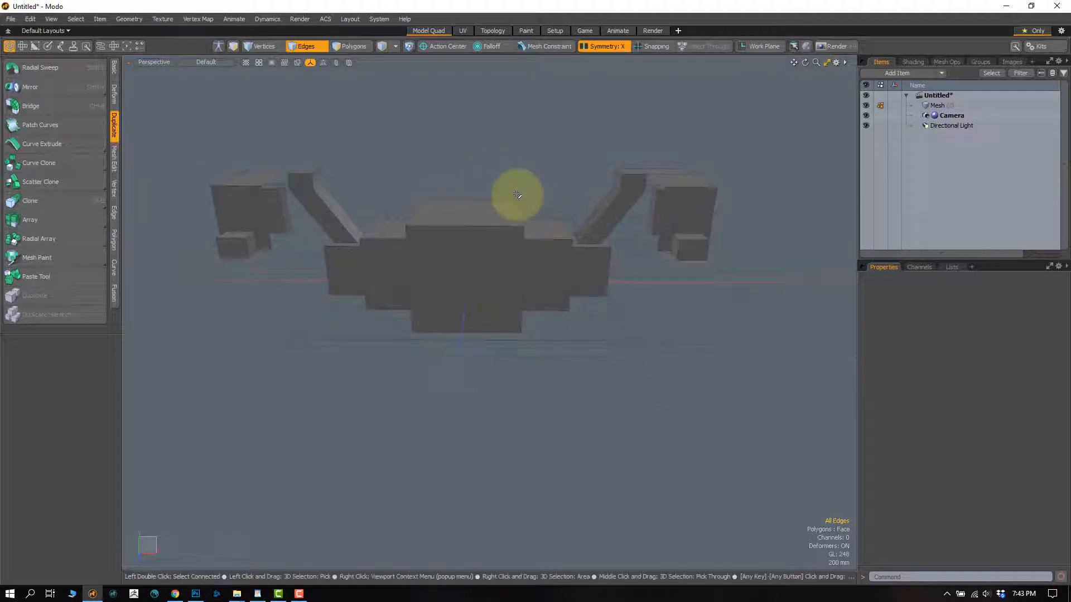
pyautogui.keyDown('alt'); pyautogui.moveTo(517, 195); pyautogui.dragTo(446, 244); pyautogui.keyUp('alt')
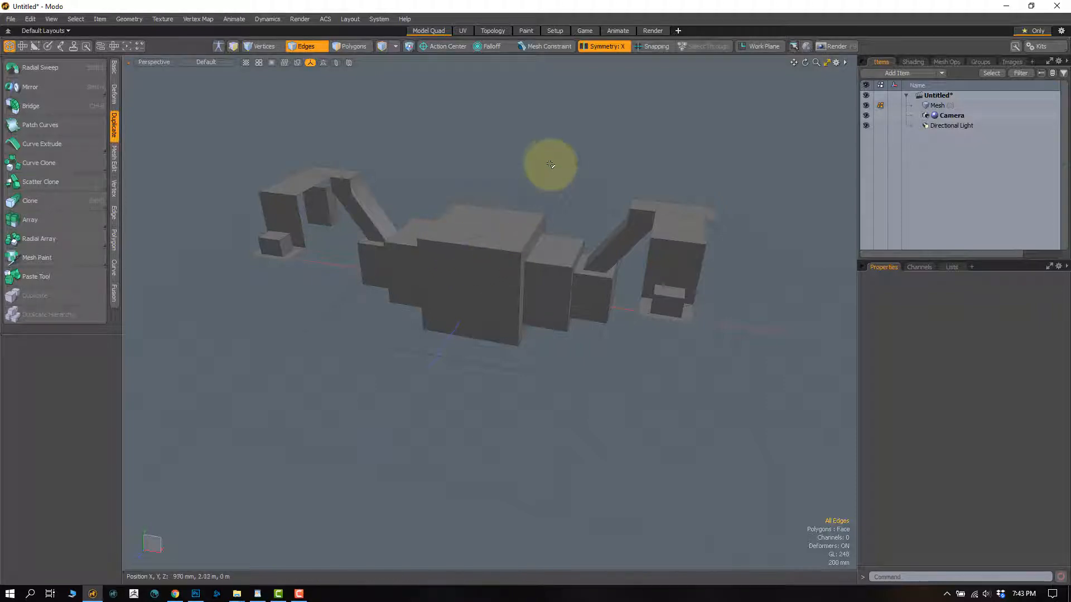